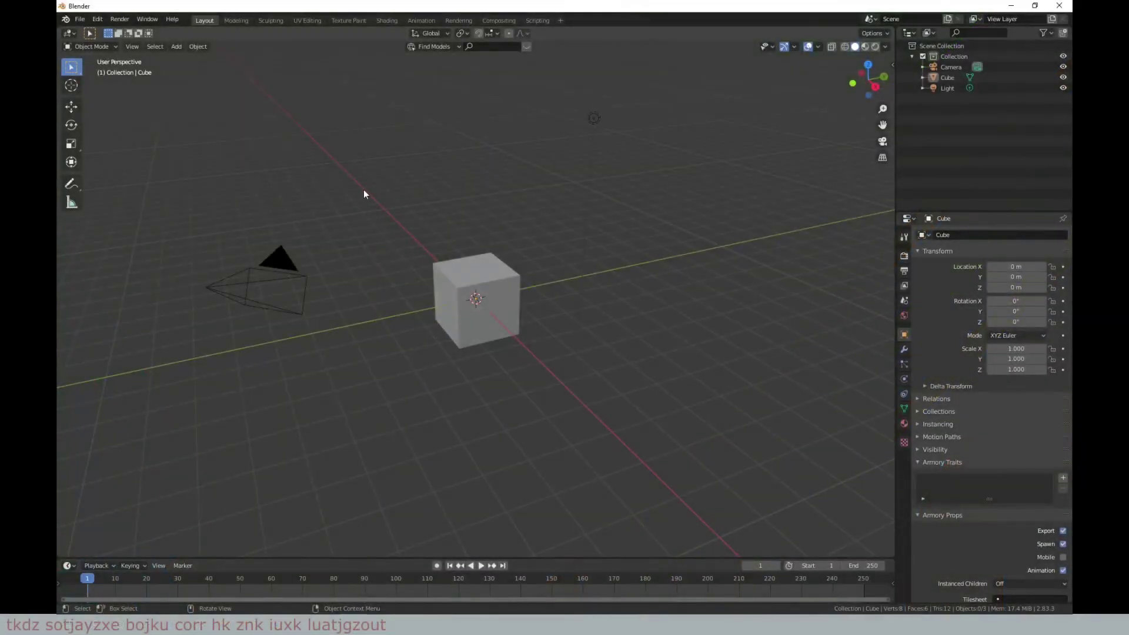
Step: Delete the default camera, light and cube, then add a new cube at the origin
key("a")
key("Delete")
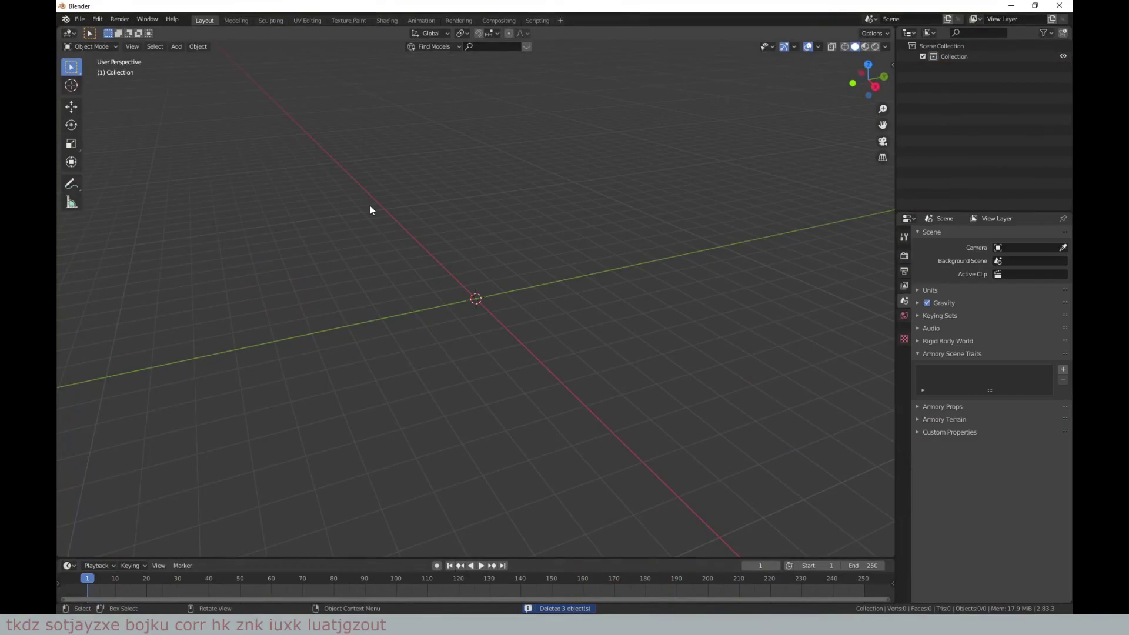
key("shift+a")
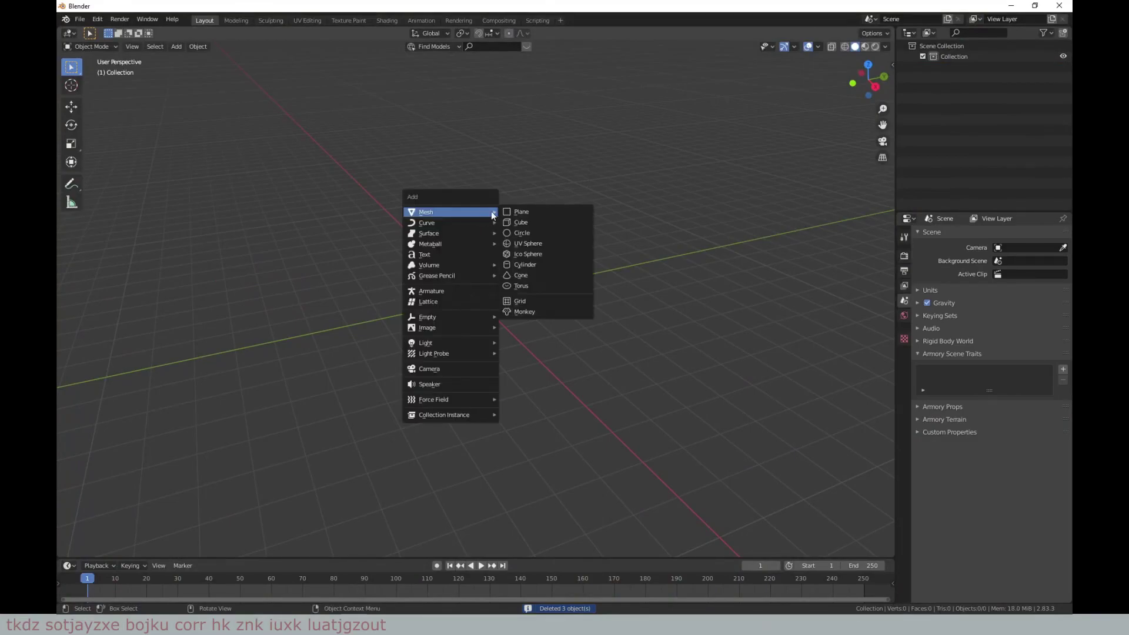
left_click(521, 222)
Step: Scale the cube to a flat 50×50 slab, keeping its height unchanged
key("s")
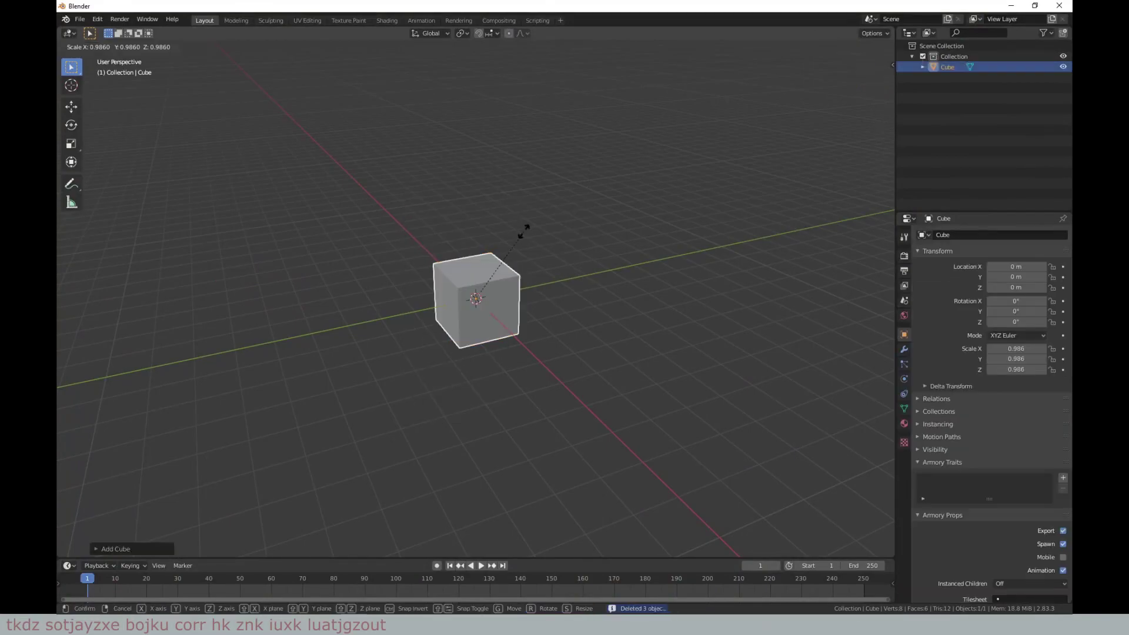
key("shift+z")
type("10")
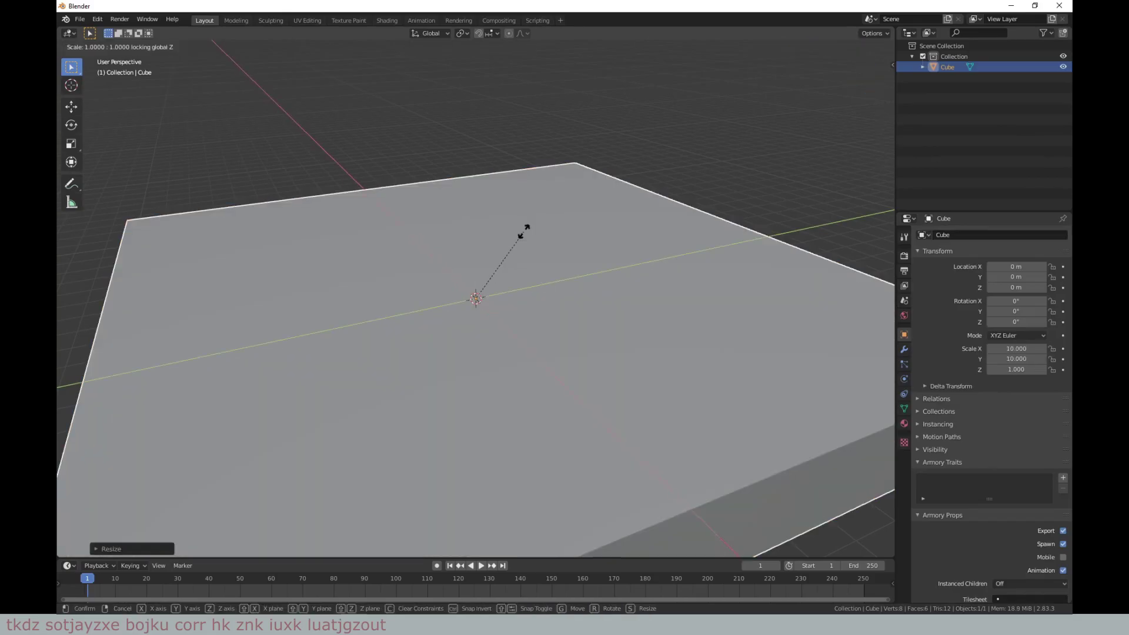
type("50")
key("Return")
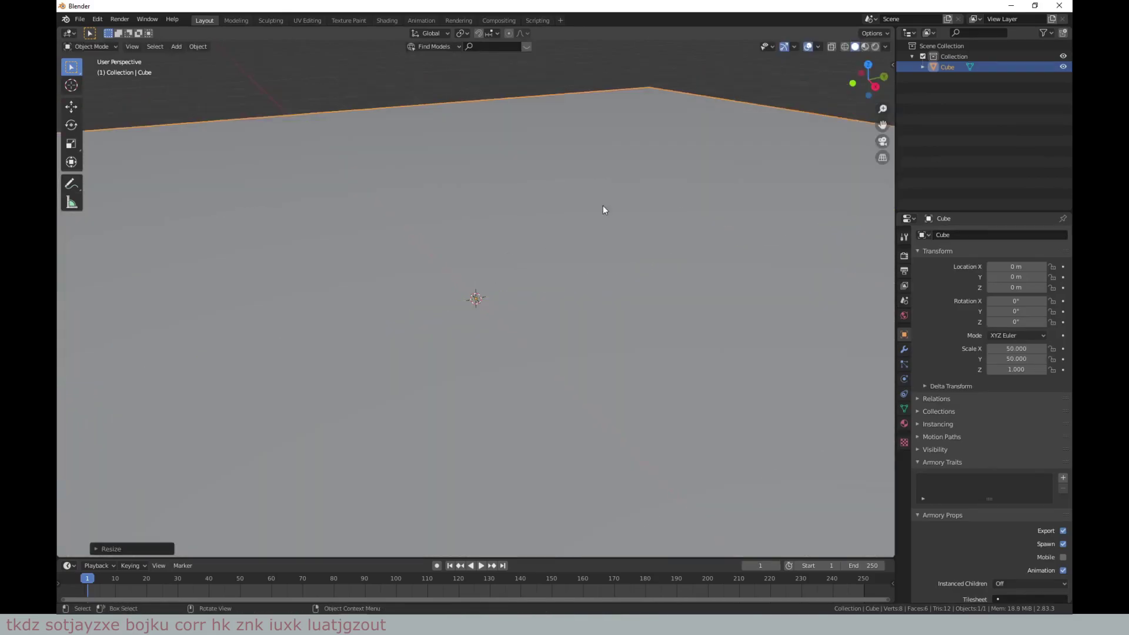
key("KP_1")
scroll(600, 241, "down", 3)
Step: In face-select mode, select the slab's bottom face
key("Tab")
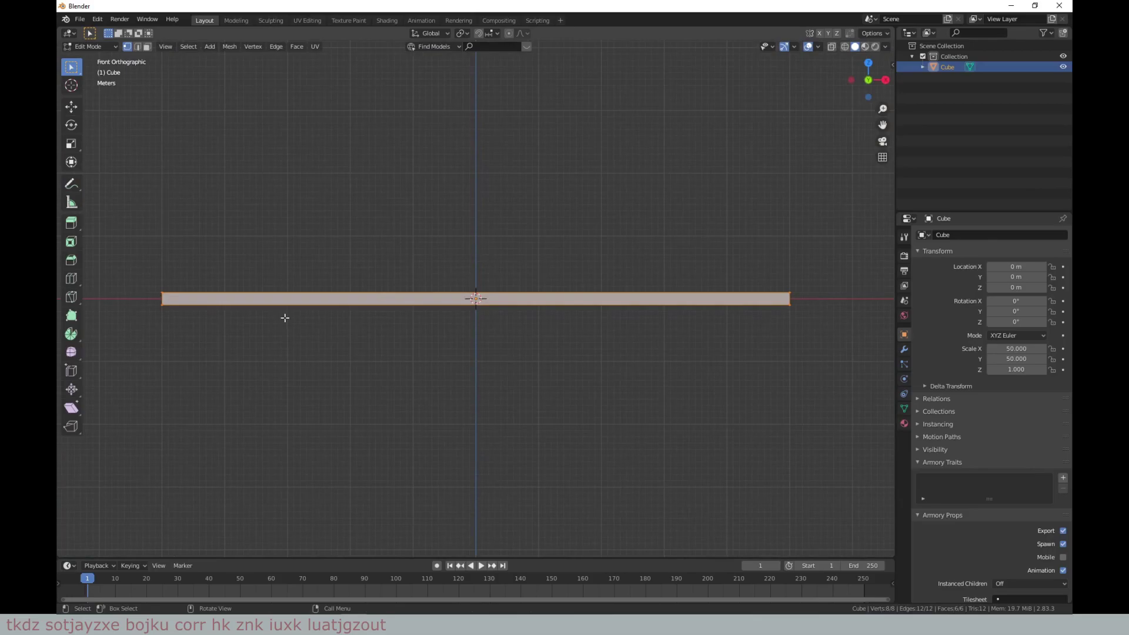
middle_click_drag(285, 317, 357, 294)
left_click(147, 47)
left_click(588, 318)
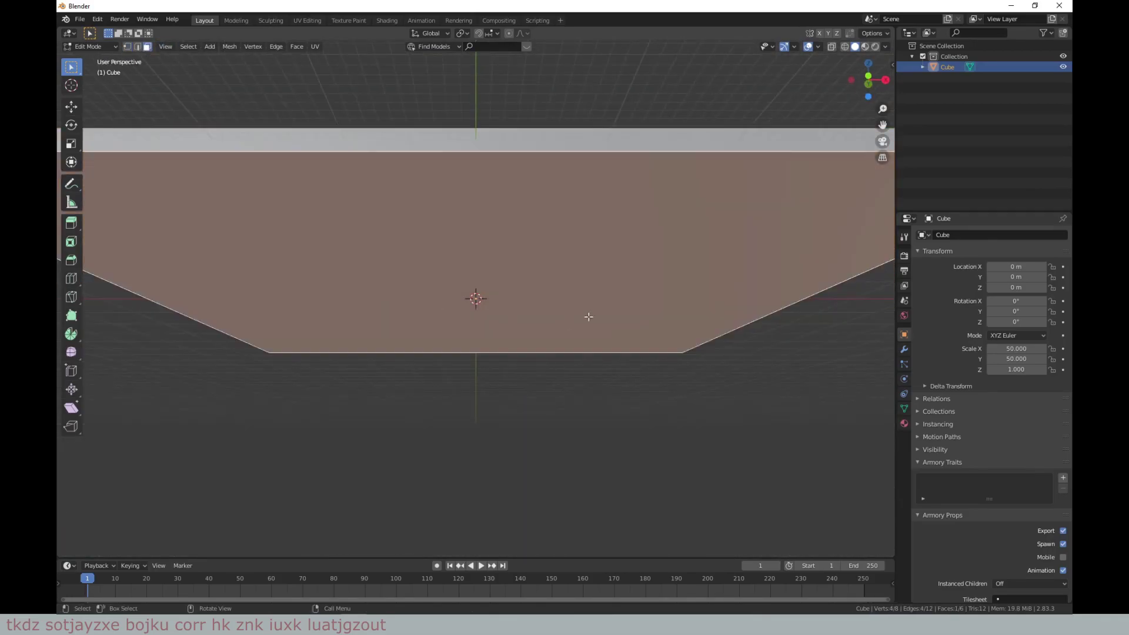
key("KP_1")
Step: Move the bottom face down along Z to thicken the slab below the origin
key("g")
left_click(229, 517)
left_click(110, 548)
double_click(191, 523)
key("Return")
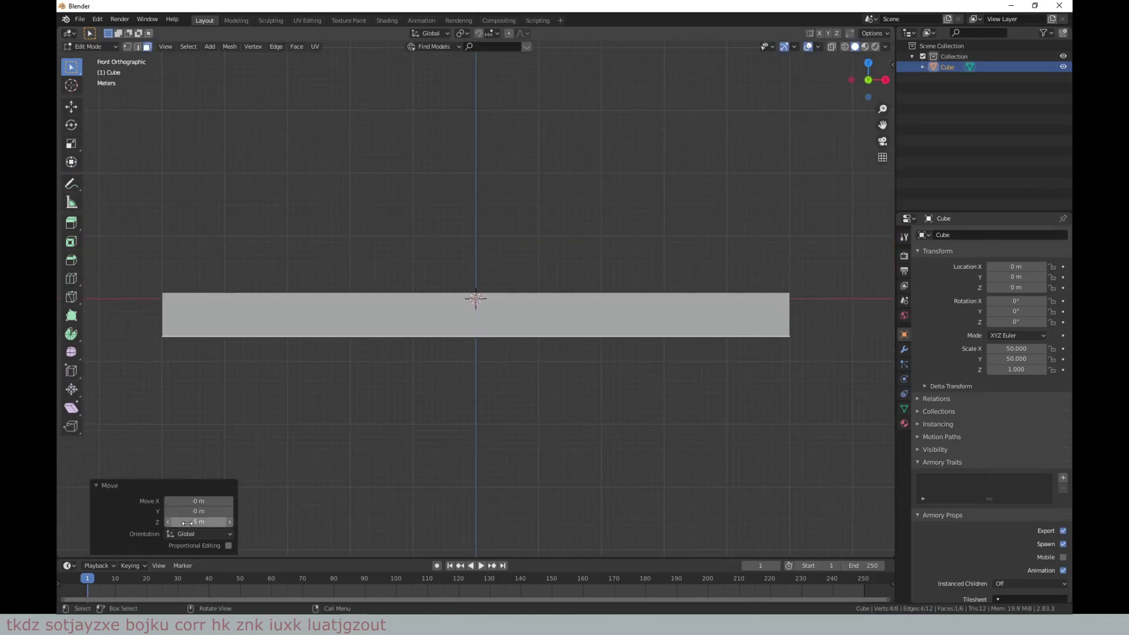
key("Tab")
mouse_move(412, 203)
middle_mouse_down()
mouse_move(495, 248)
mouse_move(494, 263)
mouse_move(603, 303)
mouse_move(475, 338)
mouse_move(584, 373)
middle_mouse_up()
Step: Add a second cube and raise it to Z 3 m (2 m, then 1 m)
key("shift+a")
left_click(616, 296)
key("KP_1")
type("gz")
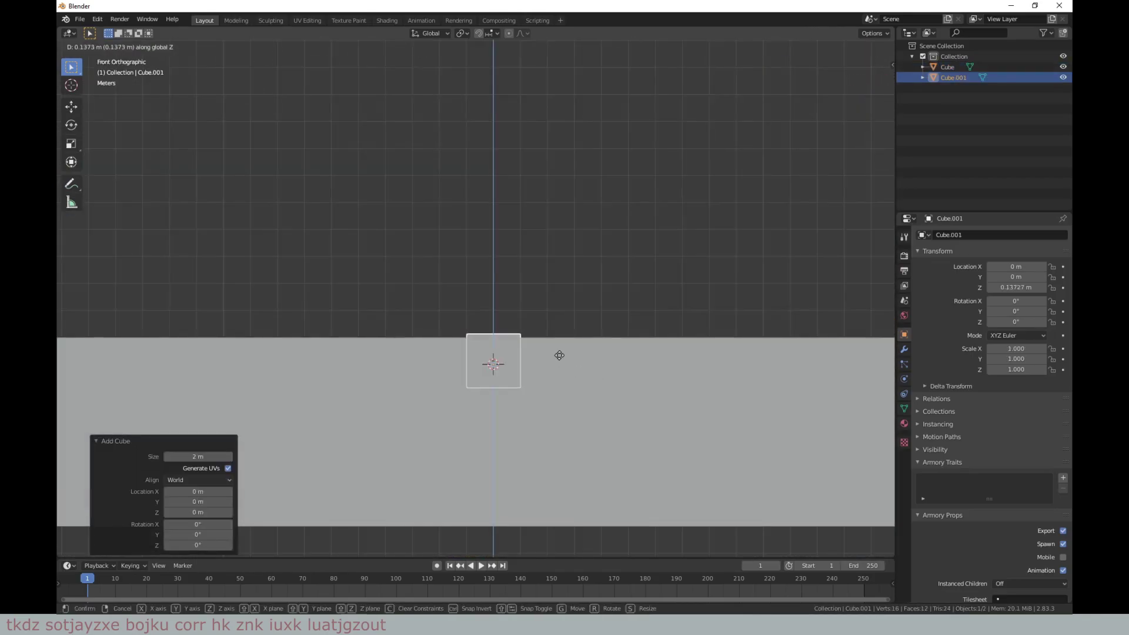
type("2")
key("Return")
type("g")
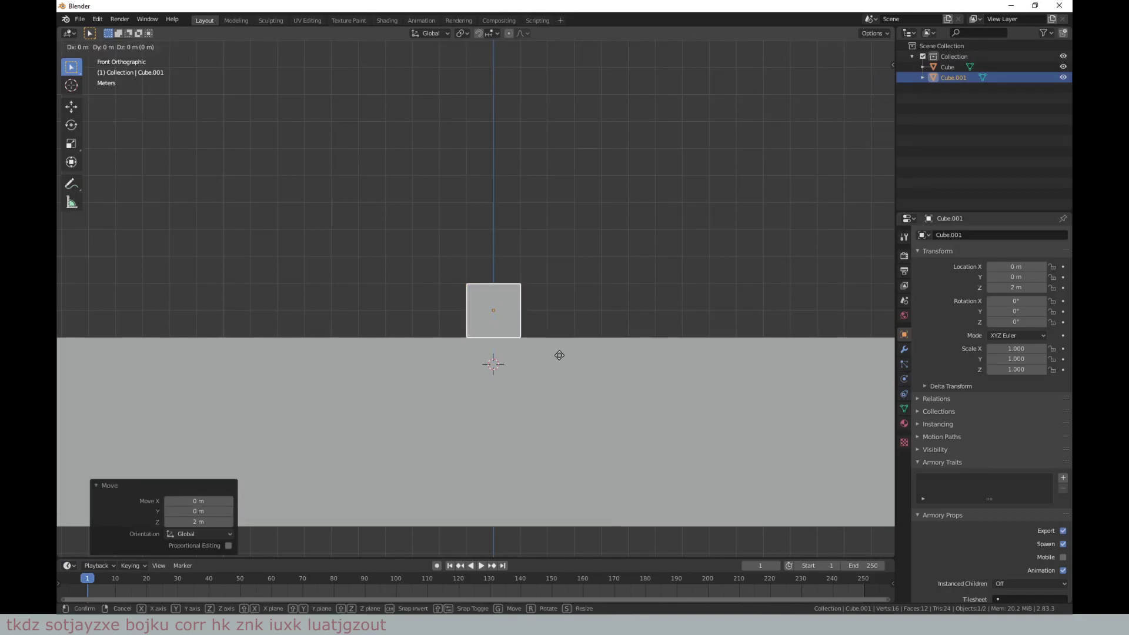
type("z1")
key("Return")
Step: Scale the cube's geometry to 0.5 in X and Y, making a slender pillar
key("Tab")
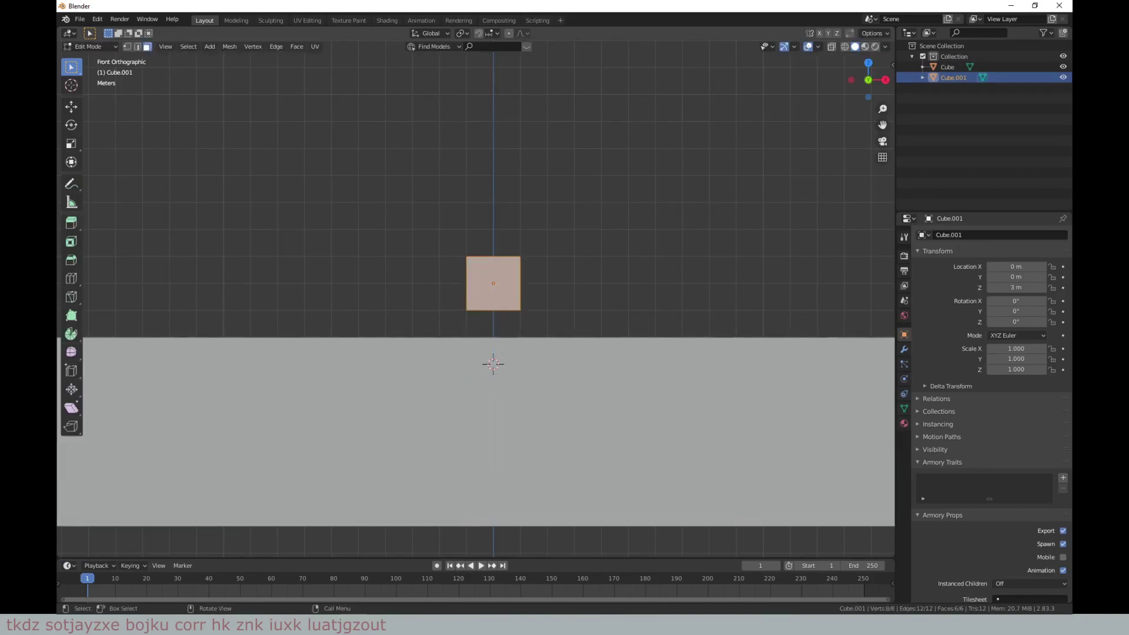
key("s")
key("shift+z")
type("0.5")
key("Return")
key("Tab")
mouse_move(558, 354)
middle_mouse_down()
mouse_move(520, 233)
mouse_move(495, 234)
middle_mouse_up()
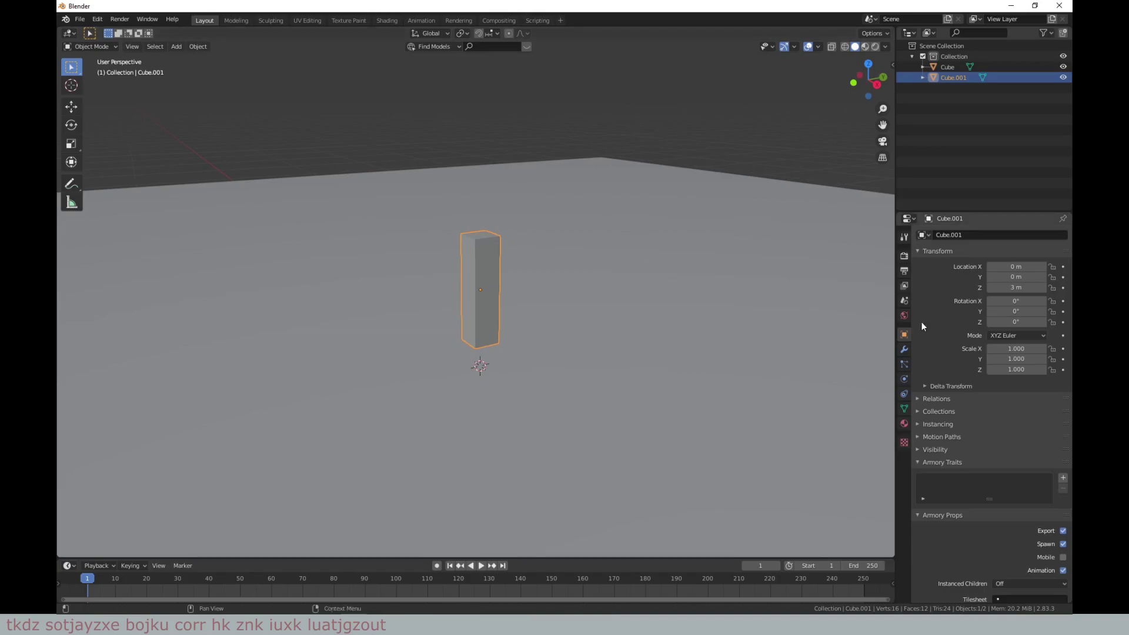
Step: Add an Array modifier to the pillar with 4 m Y spacing and count 5
middle_click_drag(574, 205, 572, 222)
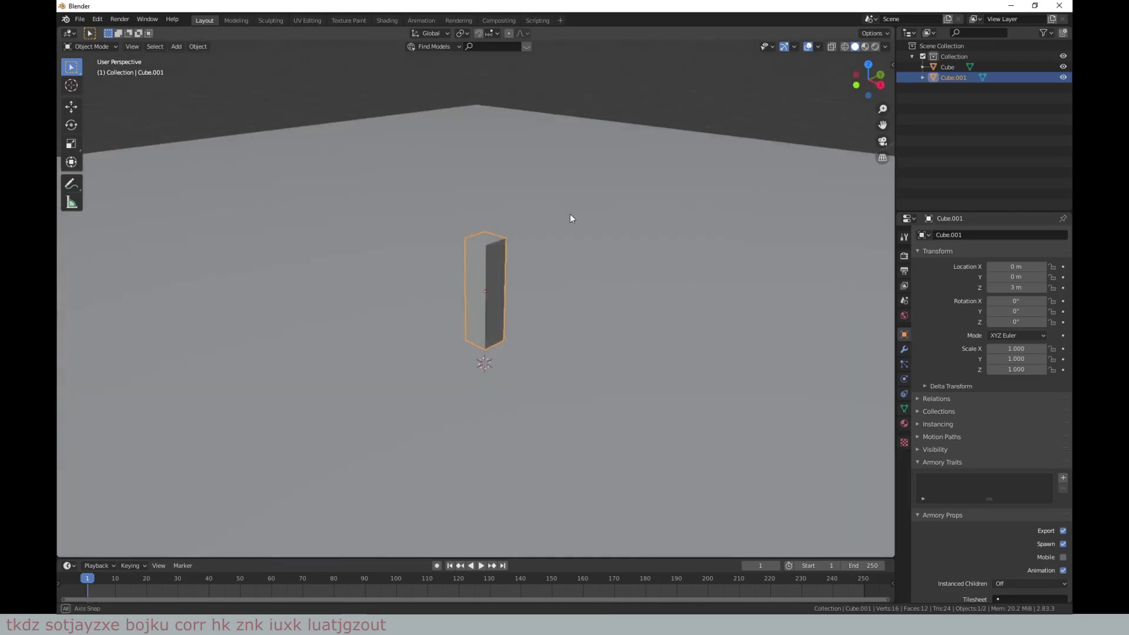
left_click(904, 350)
left_click(975, 235)
left_click(861, 258)
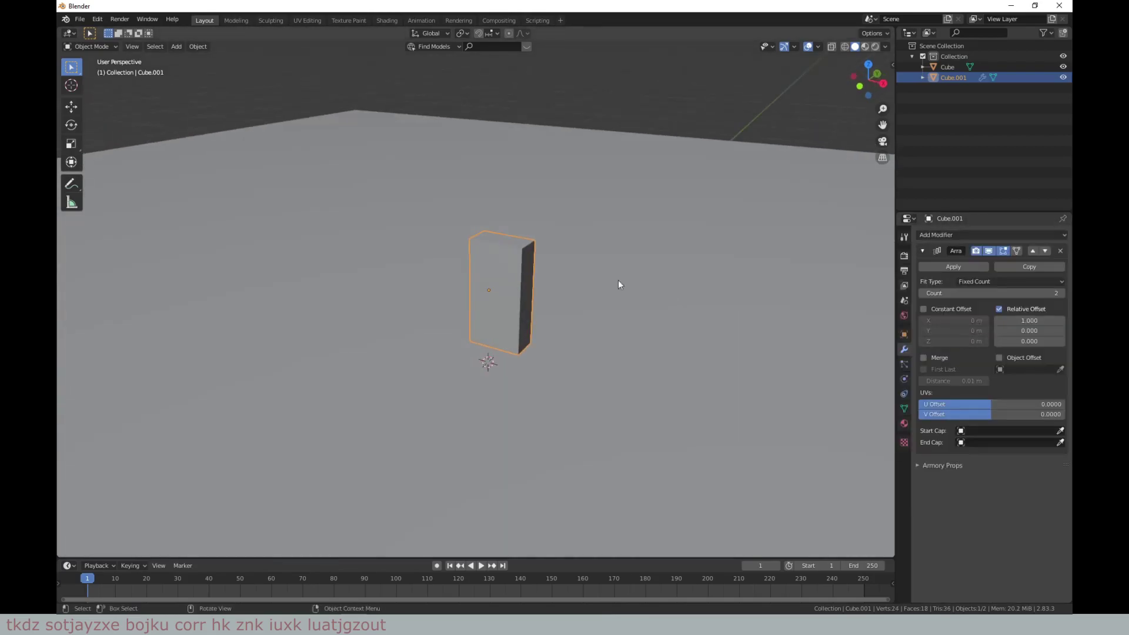
double_click(971, 331)
type("5")
key("Return")
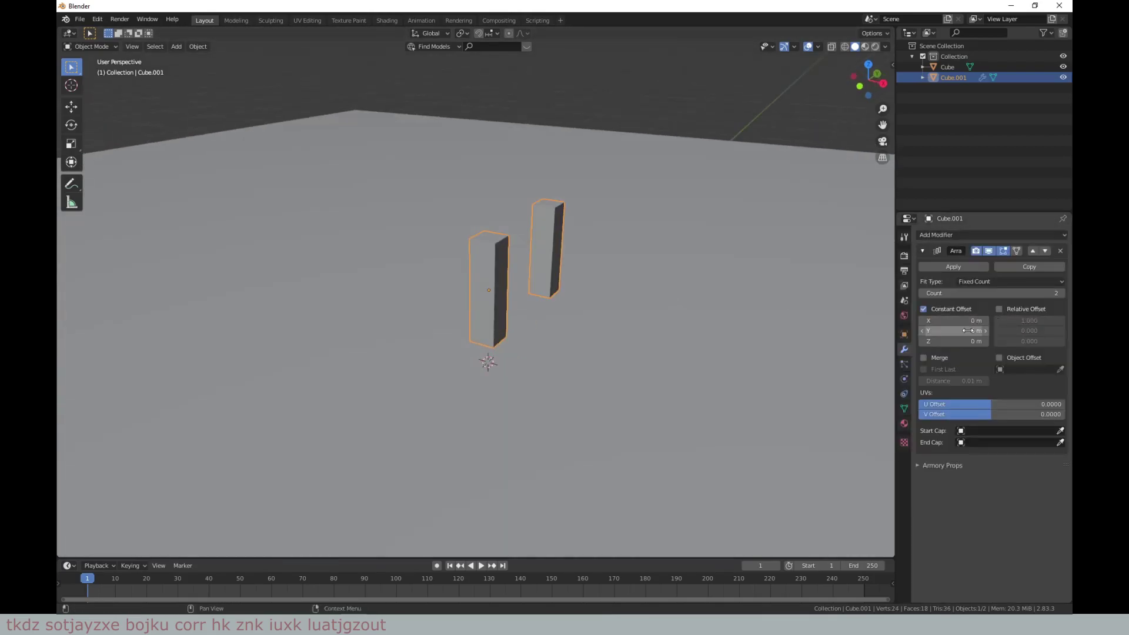
key("KP_3")
double_click(967, 331)
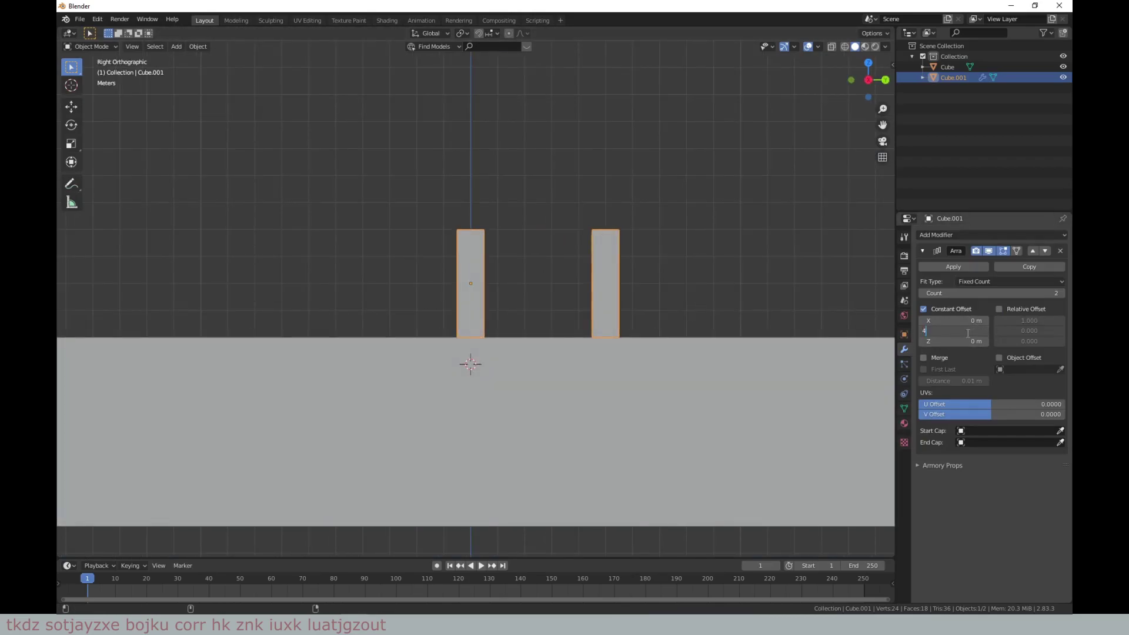
key("Return")
left_click(1061, 293)
left_click(1061, 293)
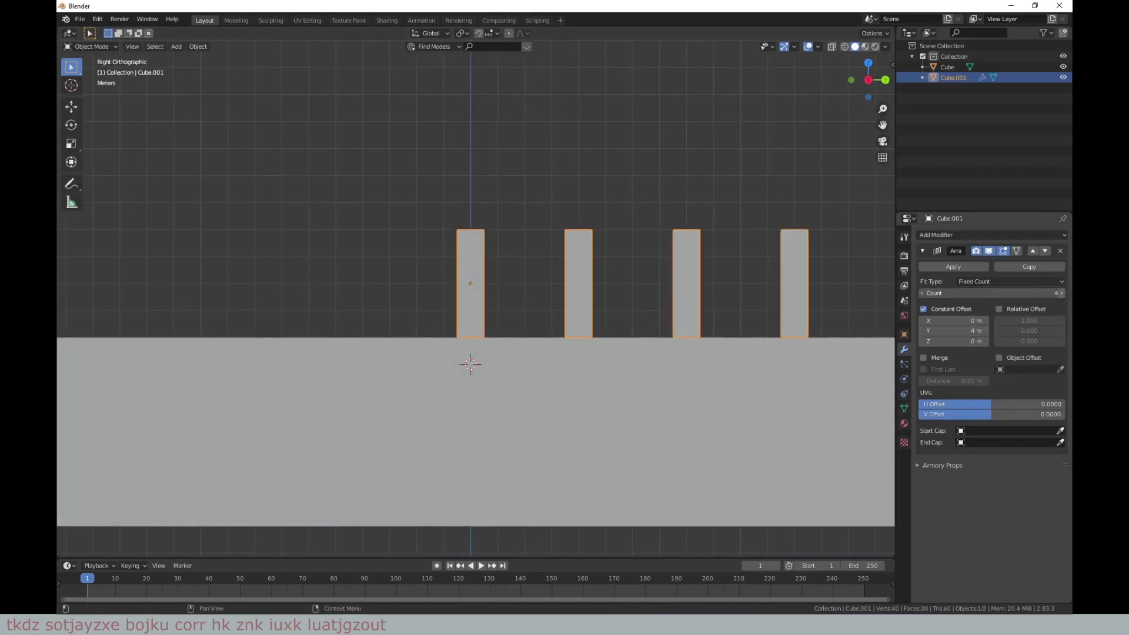
middle_click_drag(723, 269, 588, 309)
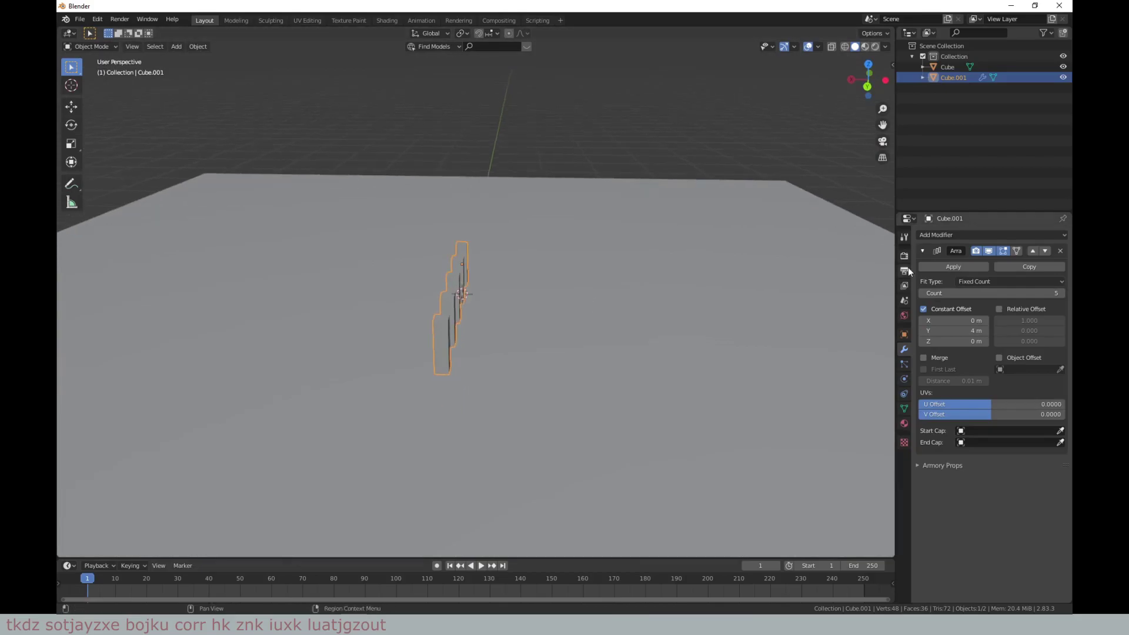
Step: Add a second Array modifier with a constant 4 m X offset and count 7
left_click(954, 236)
left_click(847, 254)
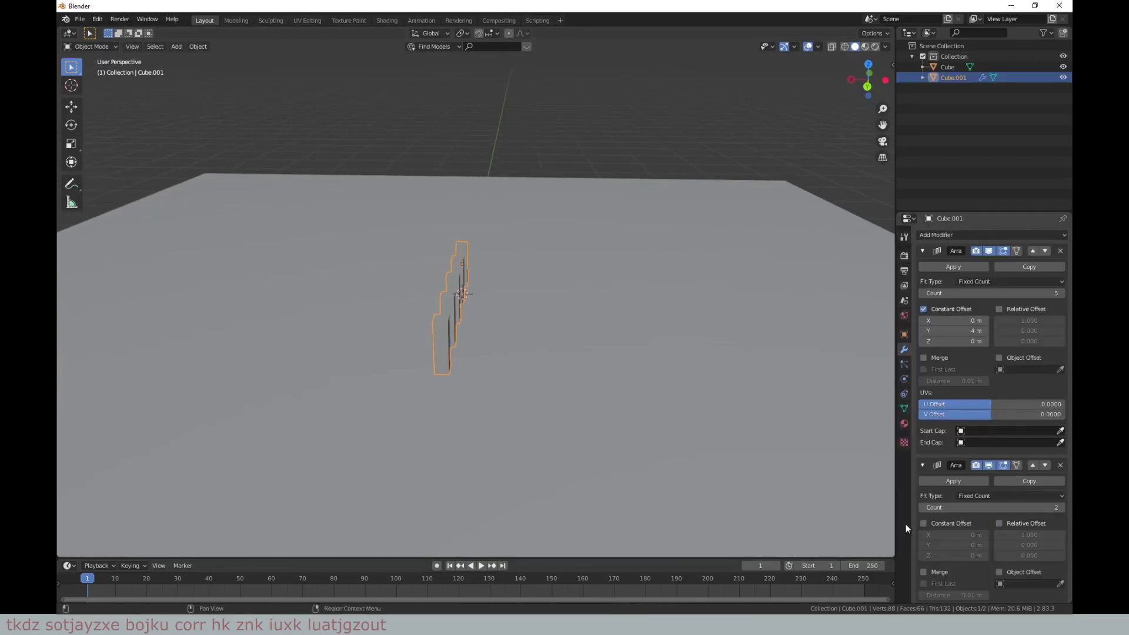
left_click(923, 523)
mouse_move(952, 534)
left_mouse_down()
mouse_move(987, 534)
mouse_move(971, 534)
left_mouse_up()
left_click(1060, 506)
left_click(1059, 506)
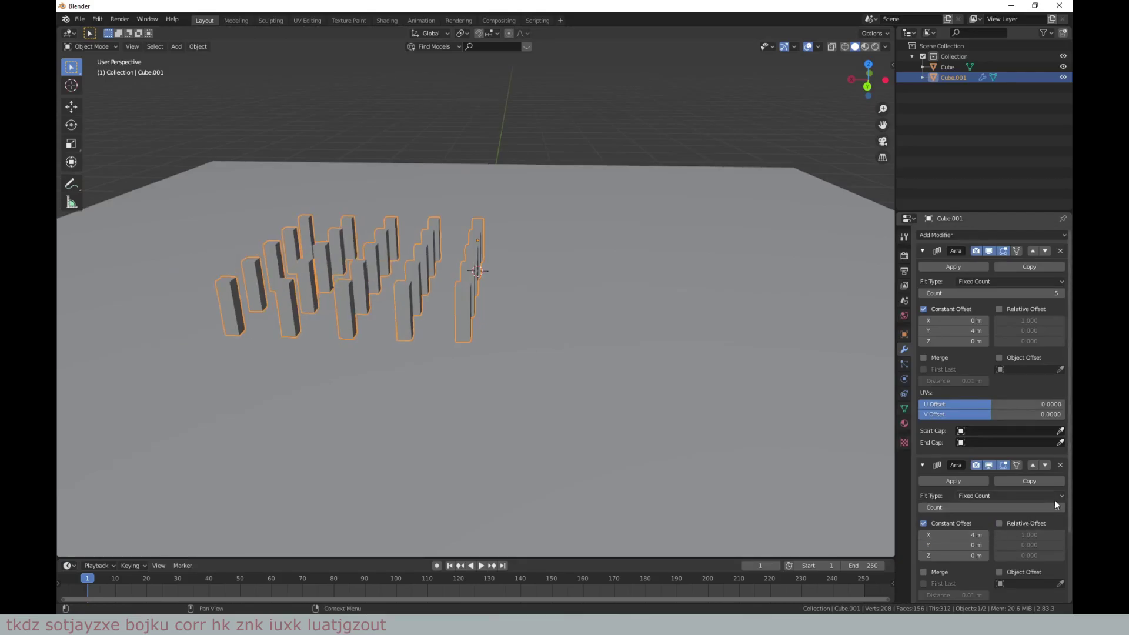
left_click_drag(1053, 504, 1064, 507)
mouse_move(412, 329)
middle_mouse_down()
mouse_move(518, 368)
mouse_move(580, 374)
mouse_move(552, 379)
mouse_move(583, 422)
mouse_move(593, 410)
middle_mouse_up()
scroll(606, 431, "up", 4)
scroll(635, 394, "down", 3)
scroll(520, 391, "down", 3)
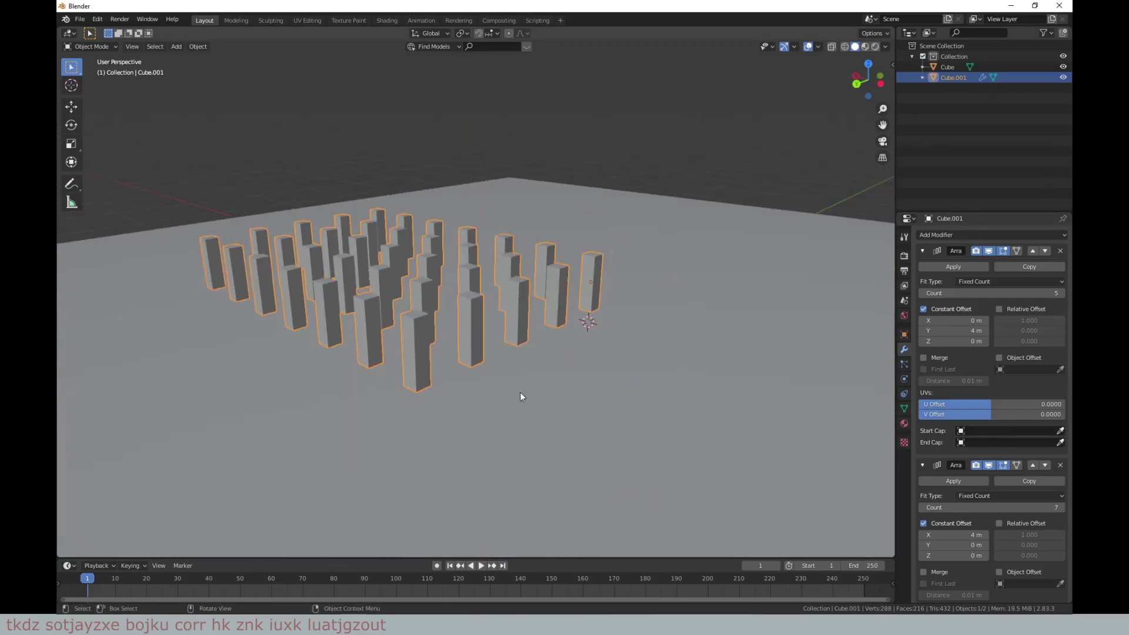
key("shift+a")
Step: Add a third cube above the first pillar and scale it 2× in width and depth
left_click(582, 400)
key("KP_1")
key("g")
key("x")
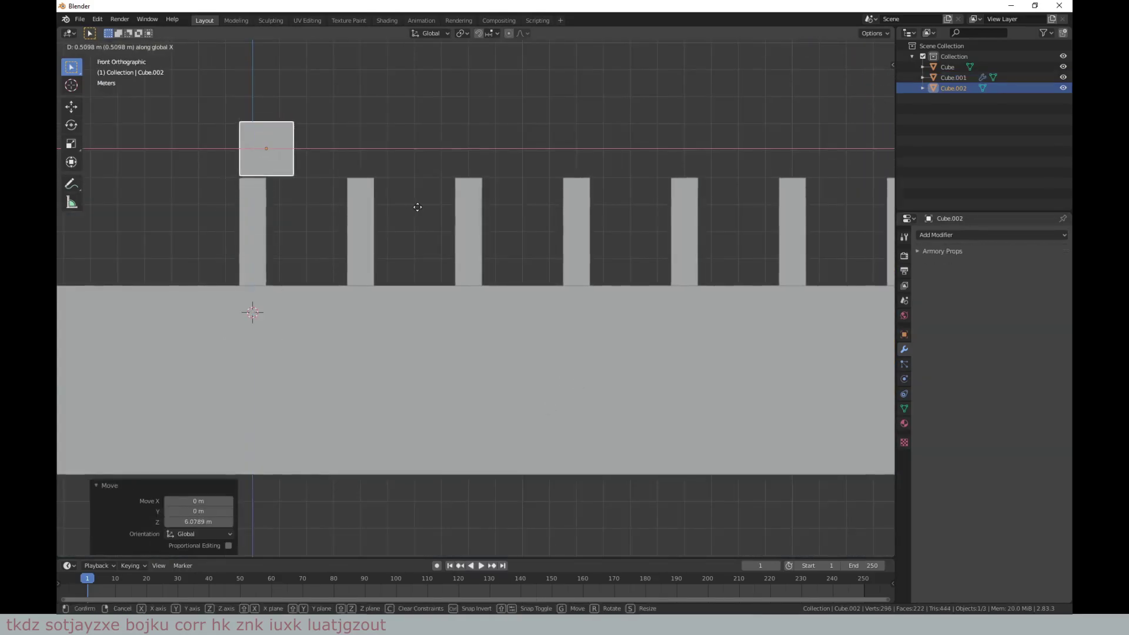
scroll(411, 337, "up", 2)
left_click(520, 319)
key("s")
key("shift+z")
type("2")
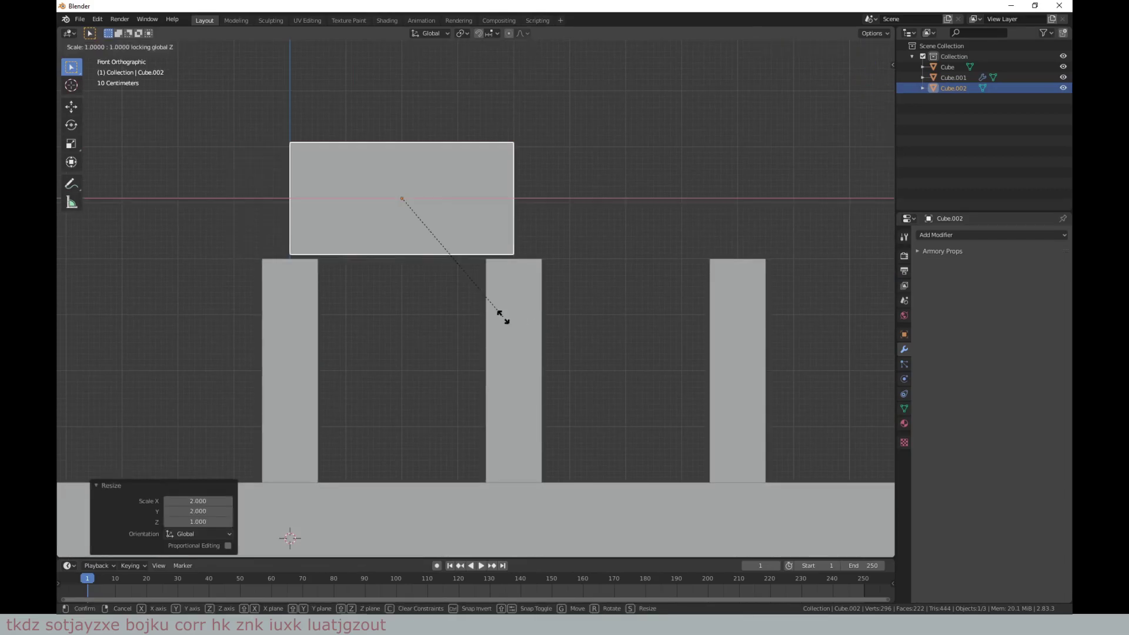
key("Return")
Step: Flatten the new cube along Z into a thin plank
key("s")
key("shift+z")
type("1.25")
key("Escape")
key("s")
key("z")
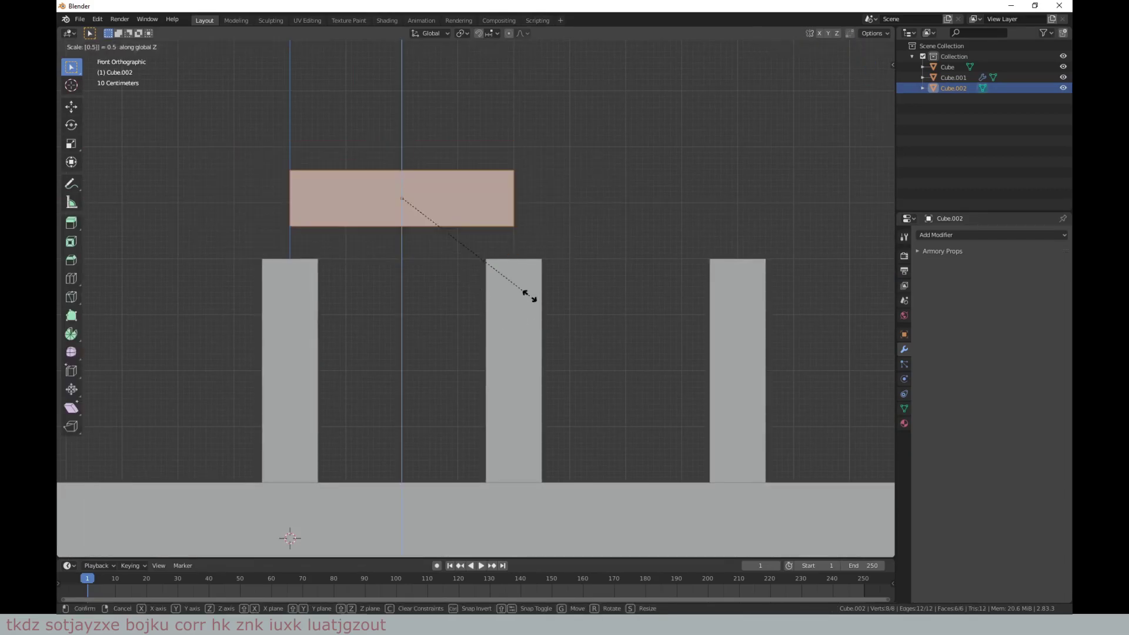
left_click(528, 305)
key("g")
key("z")
key("Return")
key("s")
Step: Lower the plank along Z until it sits flush on the pillar tops
key("z")
left_click(531, 326)
key("g")
key("z")
left_click(531, 330)
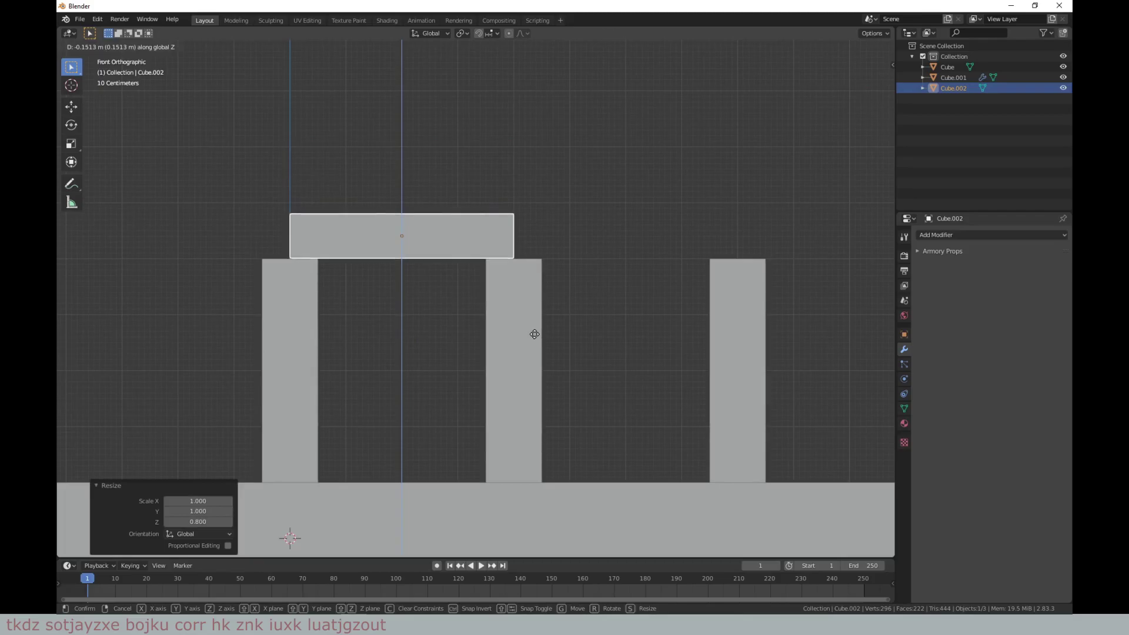
scroll(344, 255, "up", 6)
scroll(343, 257, "up", 4)
middle_click_drag(310, 274, 322, 263, "shift")
key("g")
key("z")
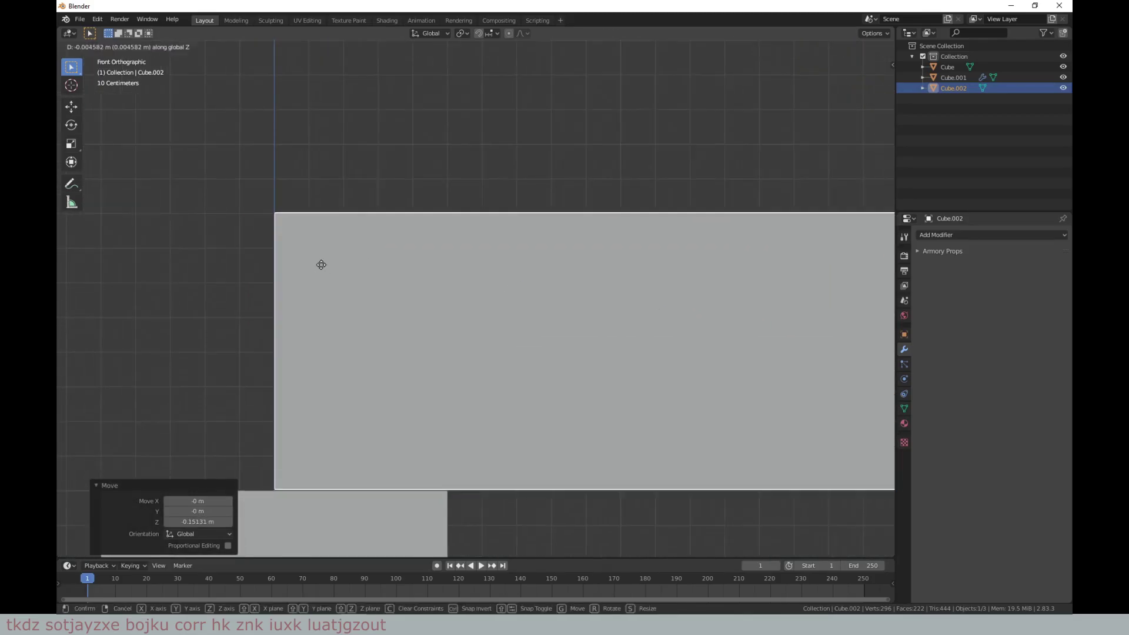
left_click(321, 265)
scroll(320, 267, "down", 5)
scroll(320, 266, "down", 5)
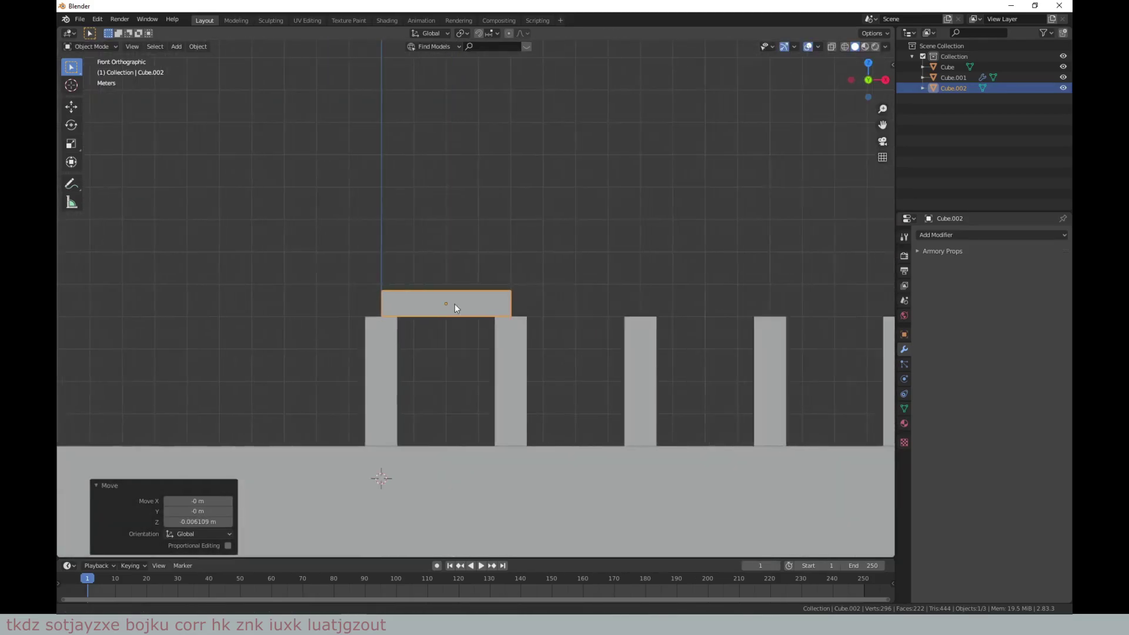
mouse_move(453, 303)
middle_mouse_down()
mouse_move(423, 263)
mouse_move(725, 276)
middle_mouse_up()
Step: Add an Array modifier to the plank and shrink its geometry slightly
left_click(965, 235)
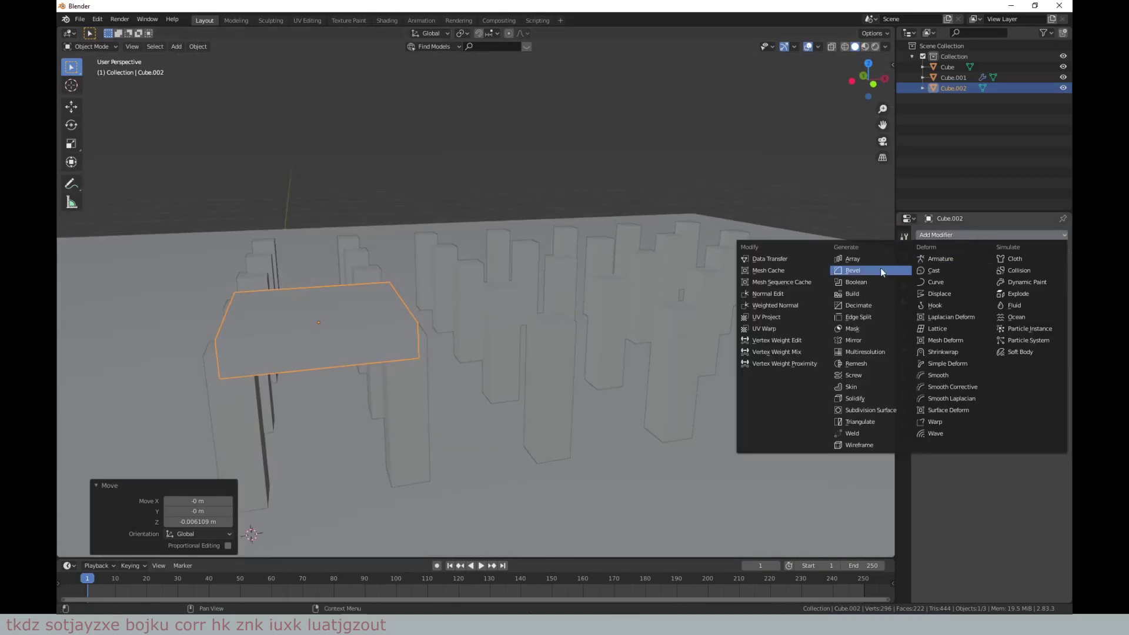
left_click(870, 268)
key("KP_7")
key("Tab")
key("s")
left_click(468, 273)
middle_click_drag(468, 273, 588, 294)
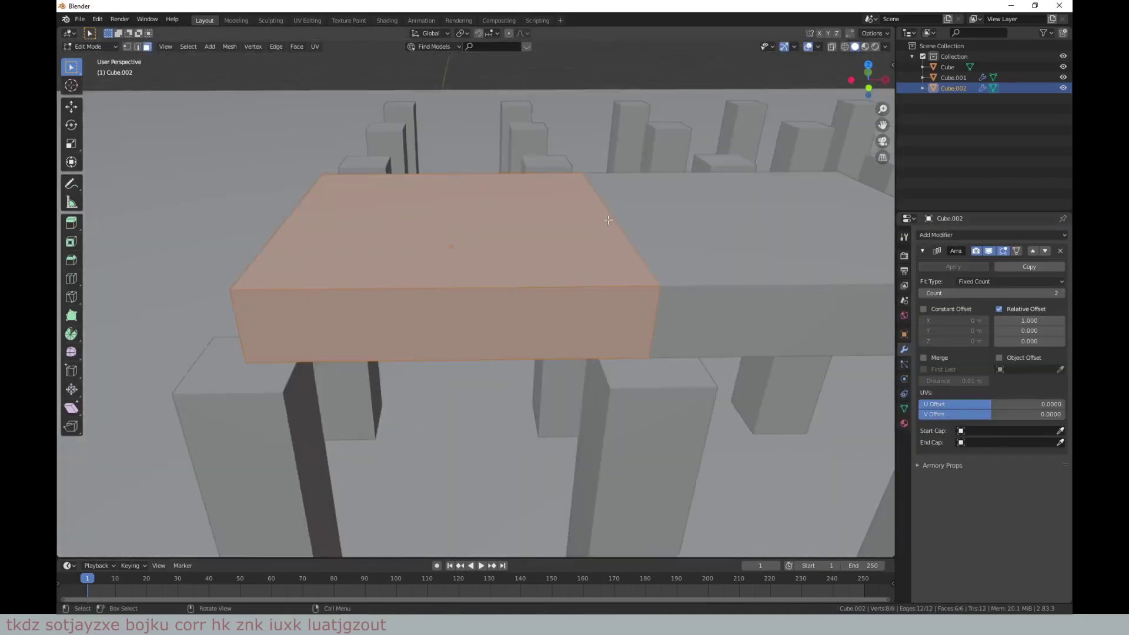
key("KP_1")
scroll(591, 382, "up", 10)
Step: Switch the plank array to a constant 2 m offset instead of relative spacing
left_click(923, 309)
left_click(999, 309)
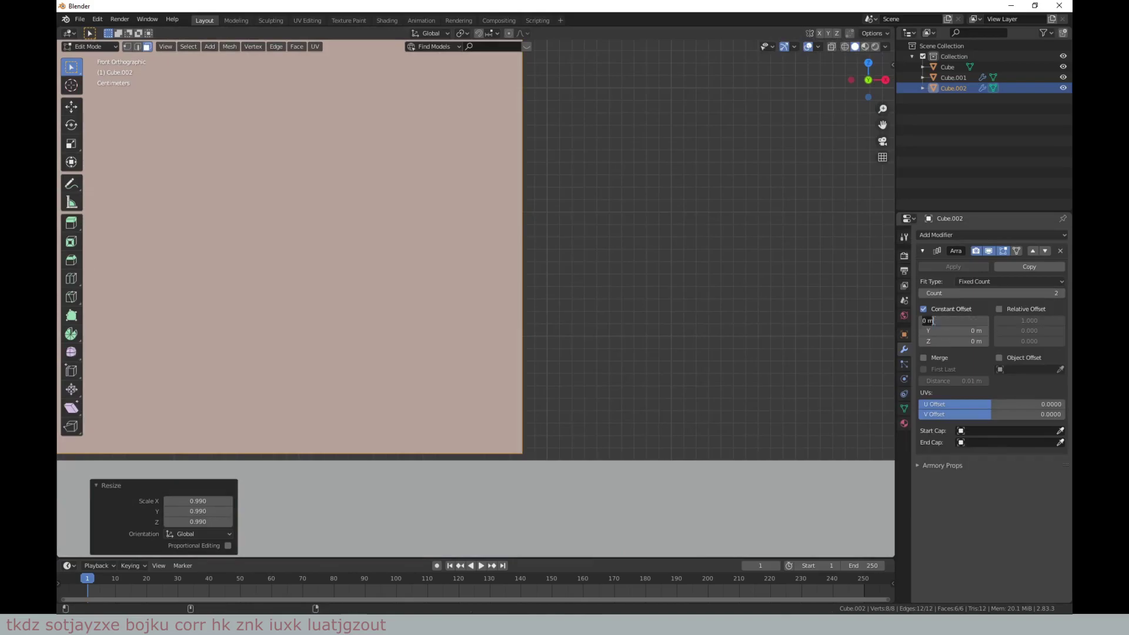
type("2")
key("Return")
middle_click_drag(470, 265, 529, 206)
left_click_drag(1034, 293, 1064, 297)
key("Tab")
scroll(640, 269, "up", 3)
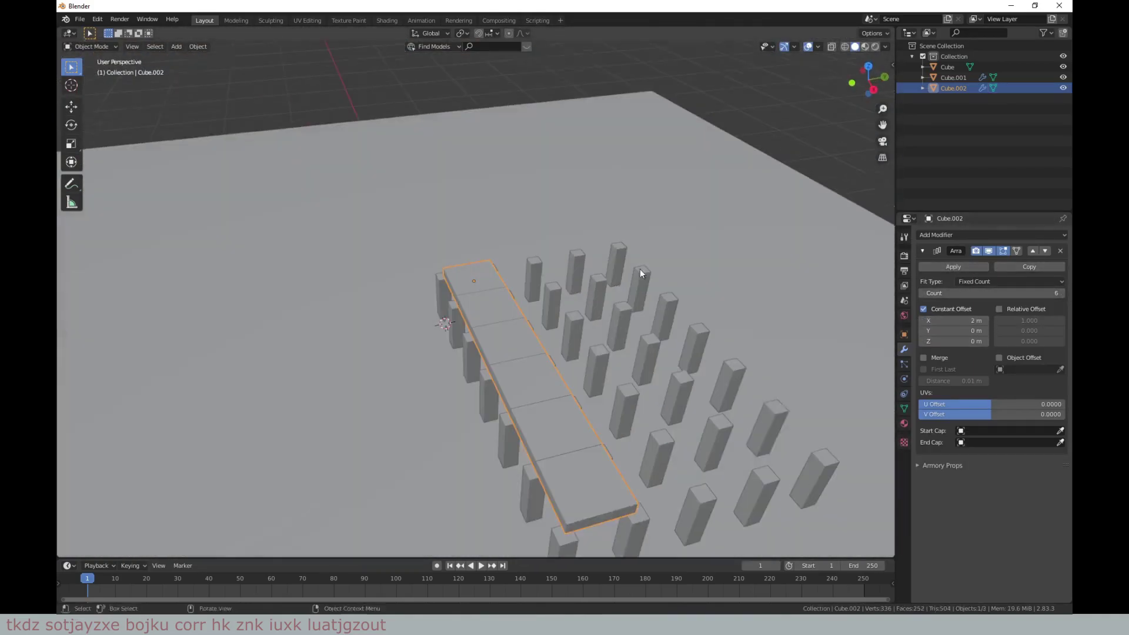
mouse_move(639, 269)
middle_mouse_down()
mouse_move(525, 352)
mouse_move(543, 372)
middle_mouse_up()
scroll(524, 352, "up", 4)
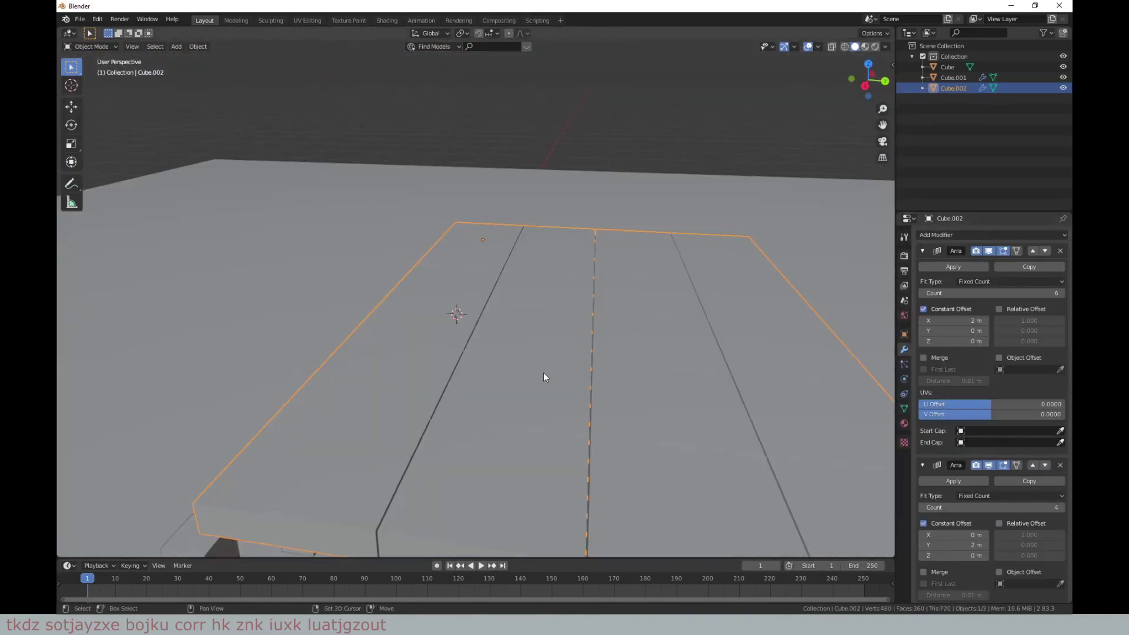
scroll(543, 373, "down", 3)
scroll(550, 335, "down", 2)
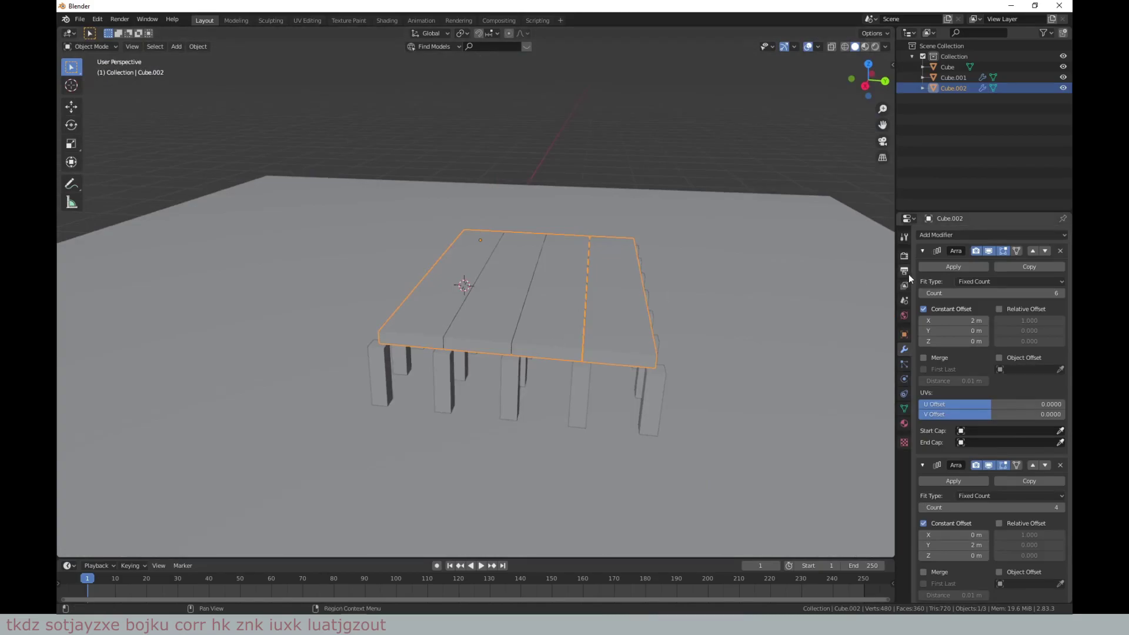
Step: Apply the Array modifiers on both the legs and the slab
left_click(647, 400)
left_click(937, 270)
left_click(937, 269)
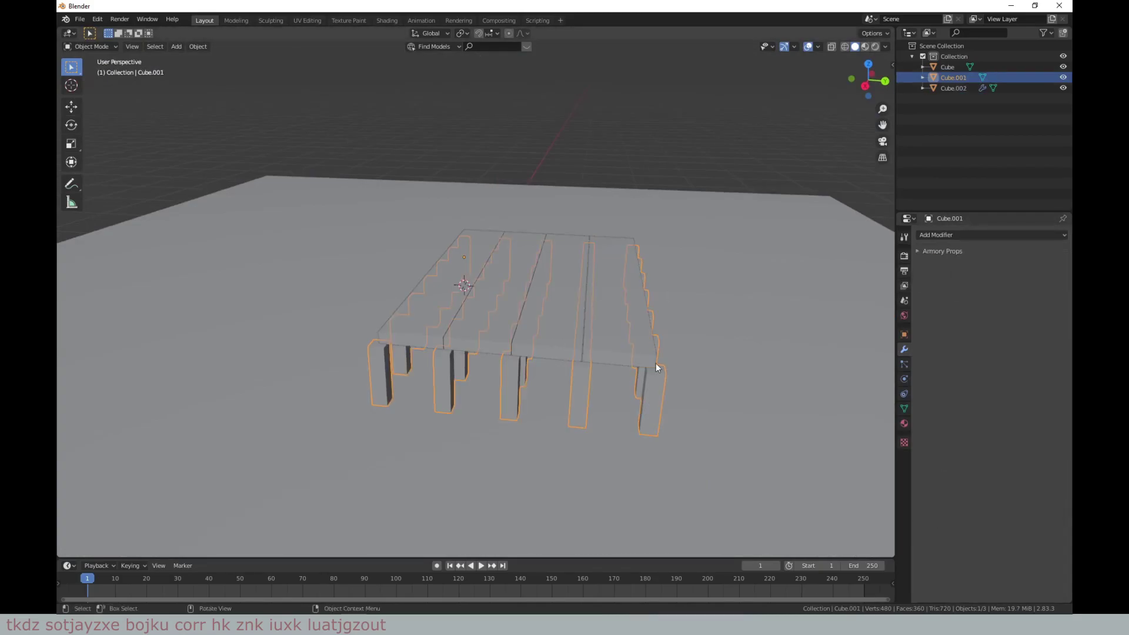
left_click(647, 349)
left_click(934, 268)
left_click(933, 268)
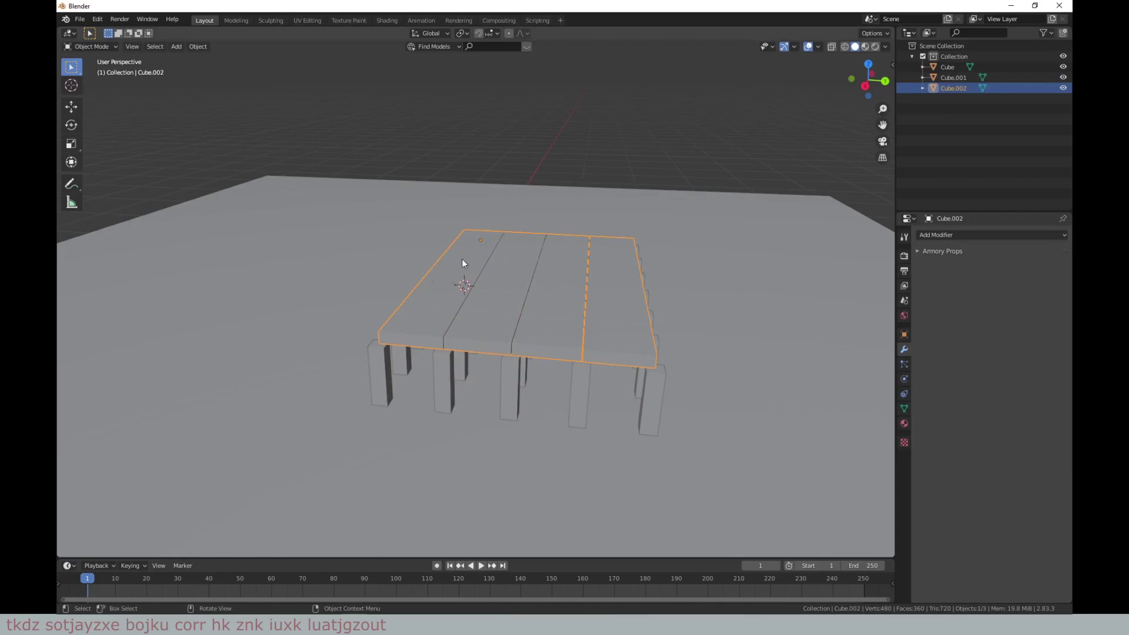
Step: Select the legs and slab together and apply all transforms
left_click(497, 378, "shift")
left_click(513, 373)
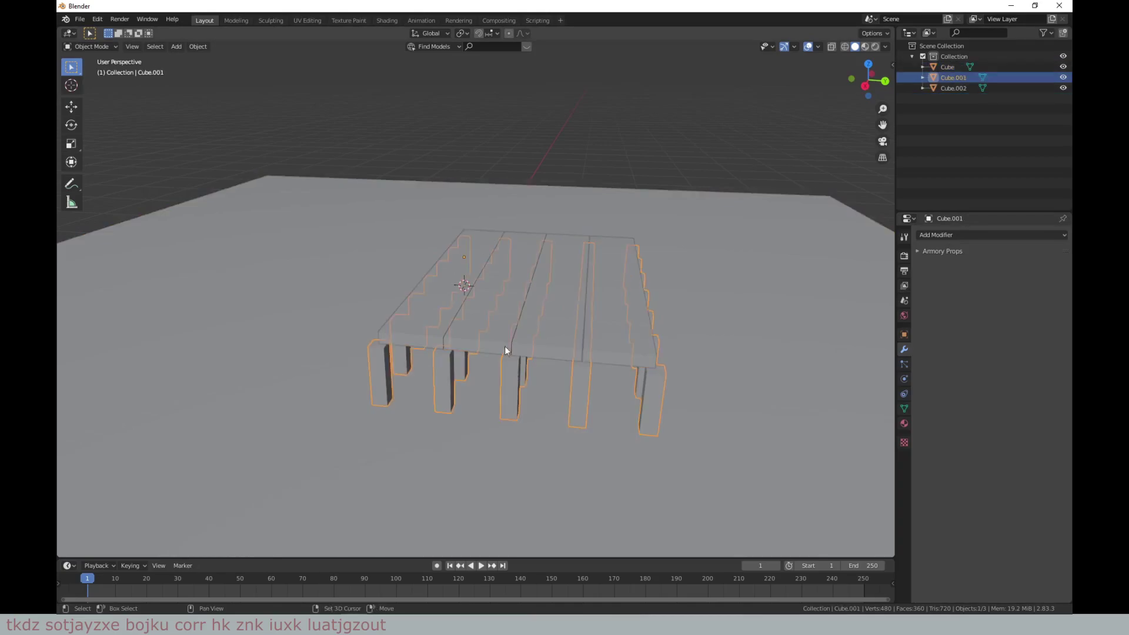
left_click(504, 338, "shift")
key("ctrl+a")
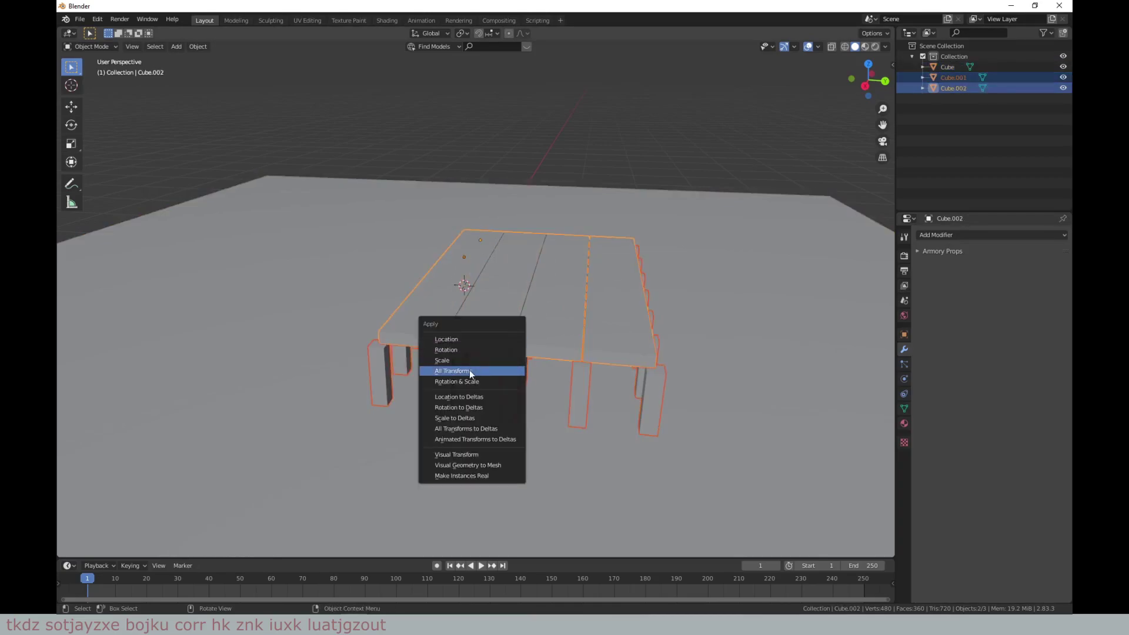
left_click(471, 371)
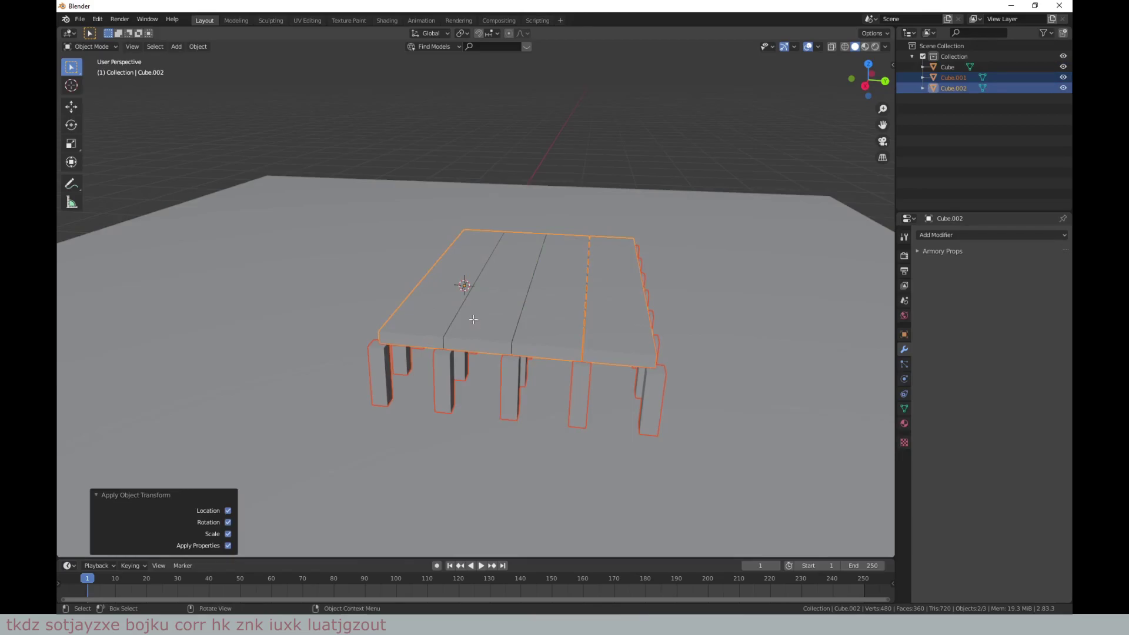
Step: Join the legs into the slab as one mesh with Ctrl+J
key("Tab")
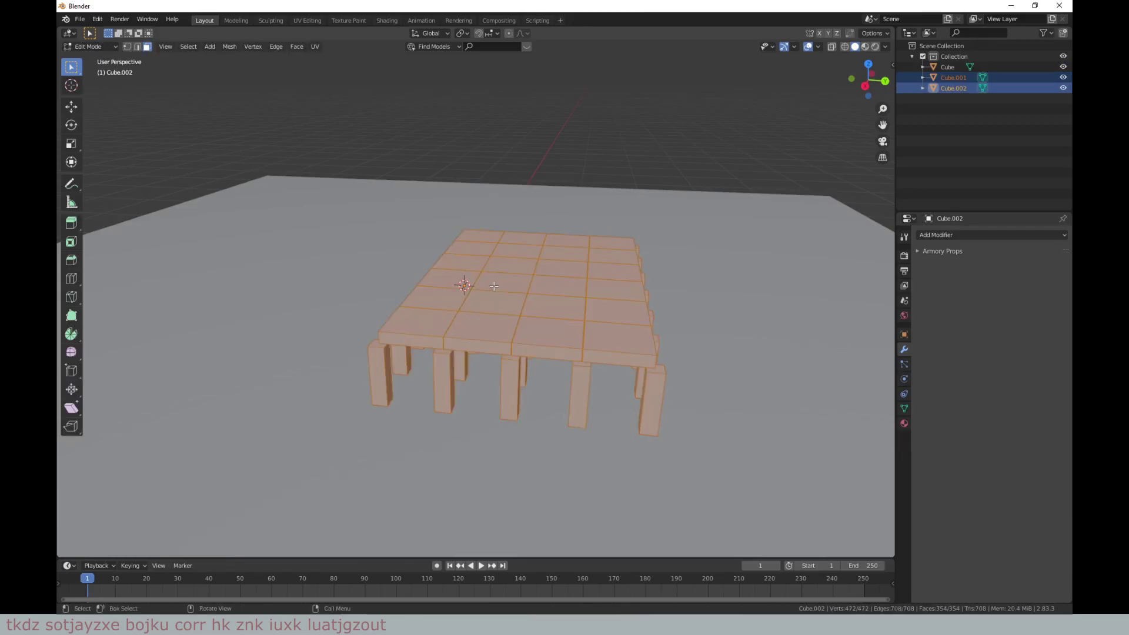
key("Tab")
key("ctrl+j")
key("Tab")
Step: In X-ray, inspect the merged mesh by selecting the grid's front row and the floor frame's front edge
key("alt+a")
key("KP_7")
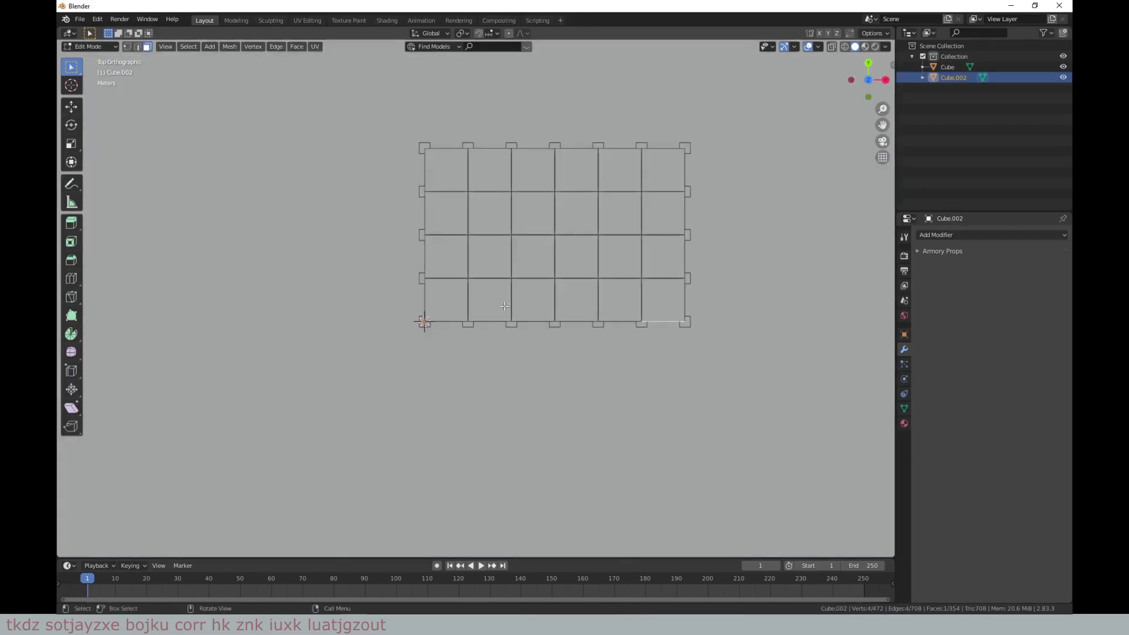
key("alt+z")
left_click(674, 327, "alt")
scroll(574, 340, "up", 5)
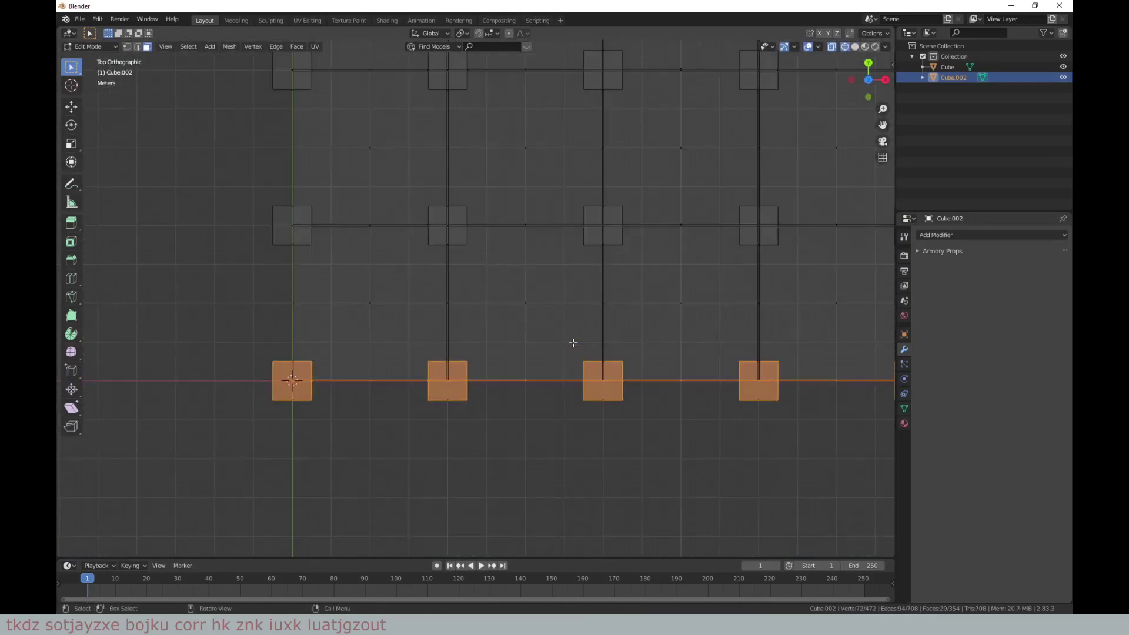
scroll(574, 341, "down", 3)
key("KP_1")
key("alt+z")
scroll(407, 345, "down", 3)
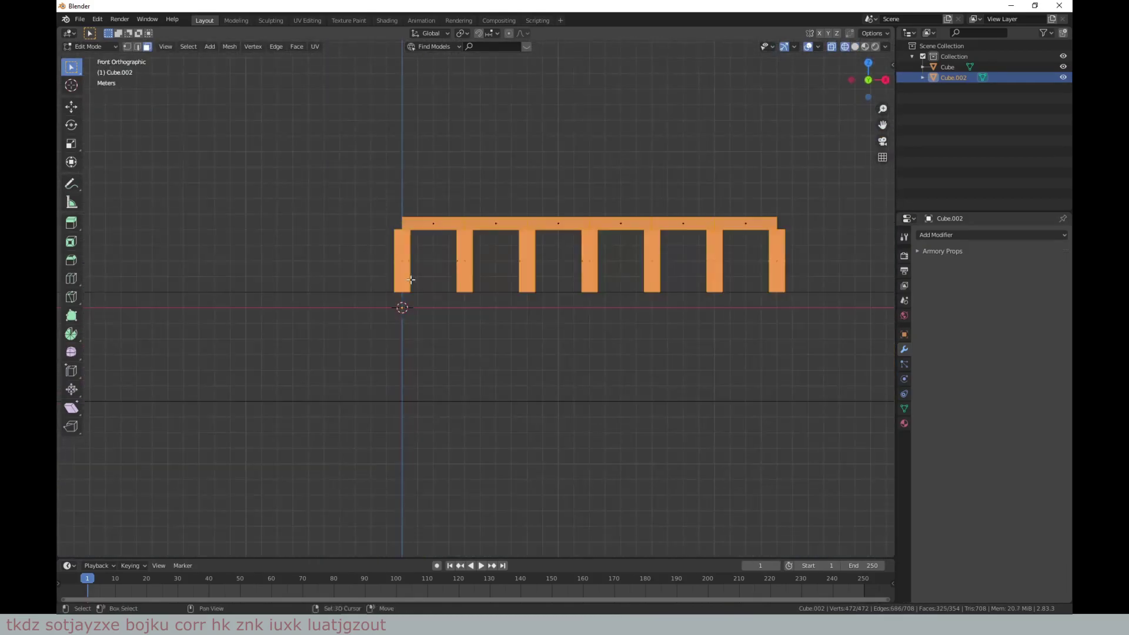
left_click(637, 265, "alt")
key("KP_7")
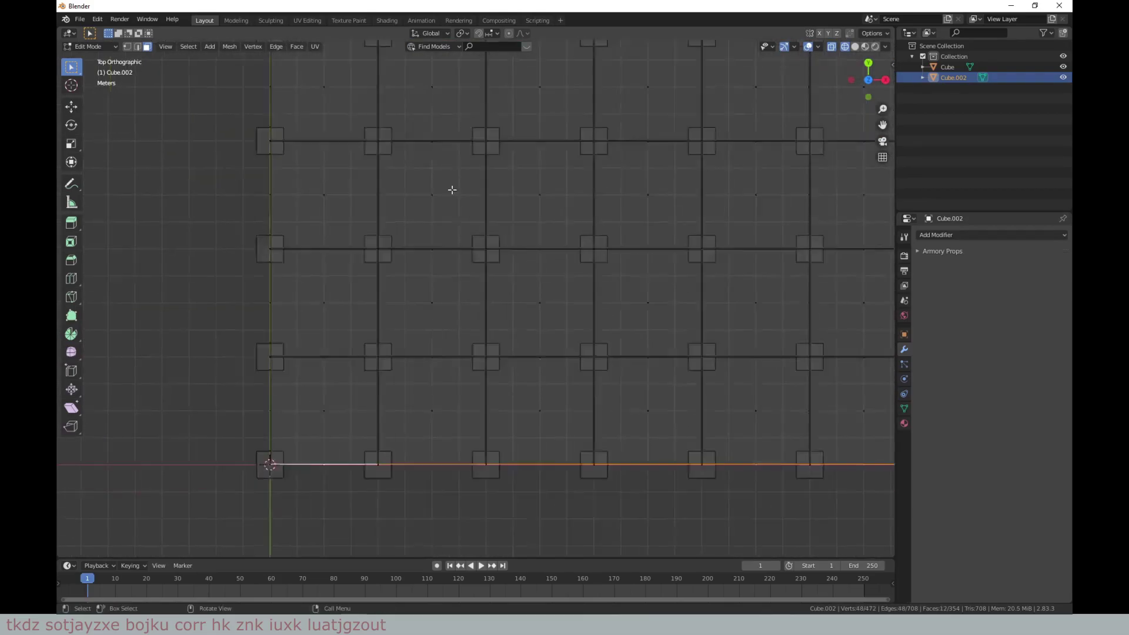
Step: Return to Object Mode with see-through off and view the frame from the front
scroll(660, 386, "down", 3)
left_click(678, 295, "alt")
key("Tab")
key("alt+z")
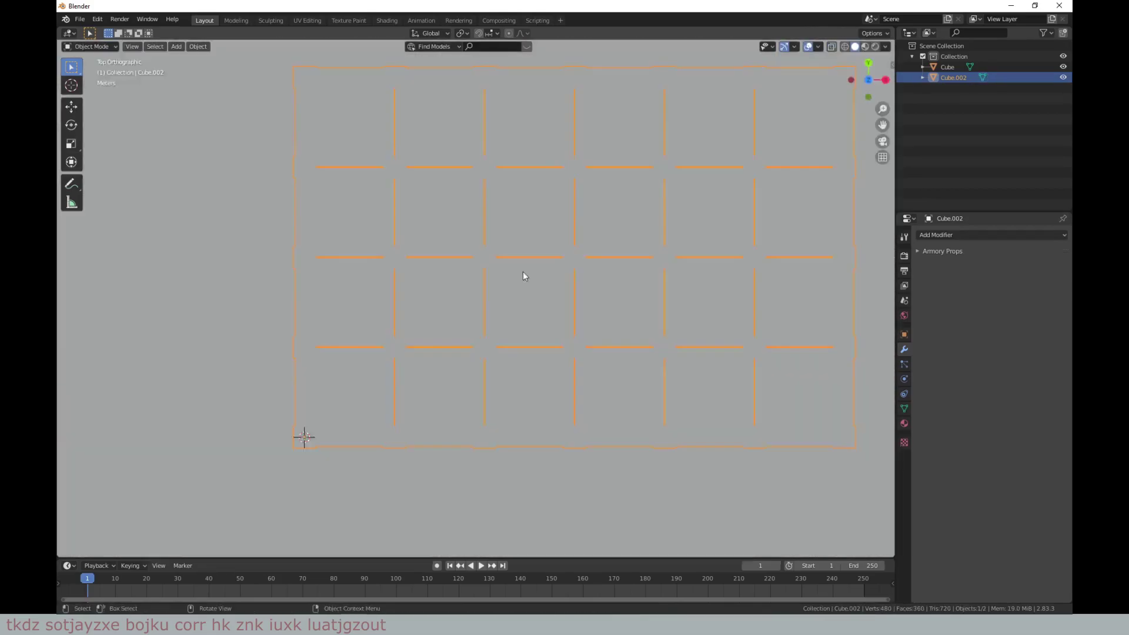
middle_click_drag(523, 270, 633, 224)
key("KP_1")
Step: Add an Array modifier to the frame with relative Z offset 1.005
left_click(935, 235)
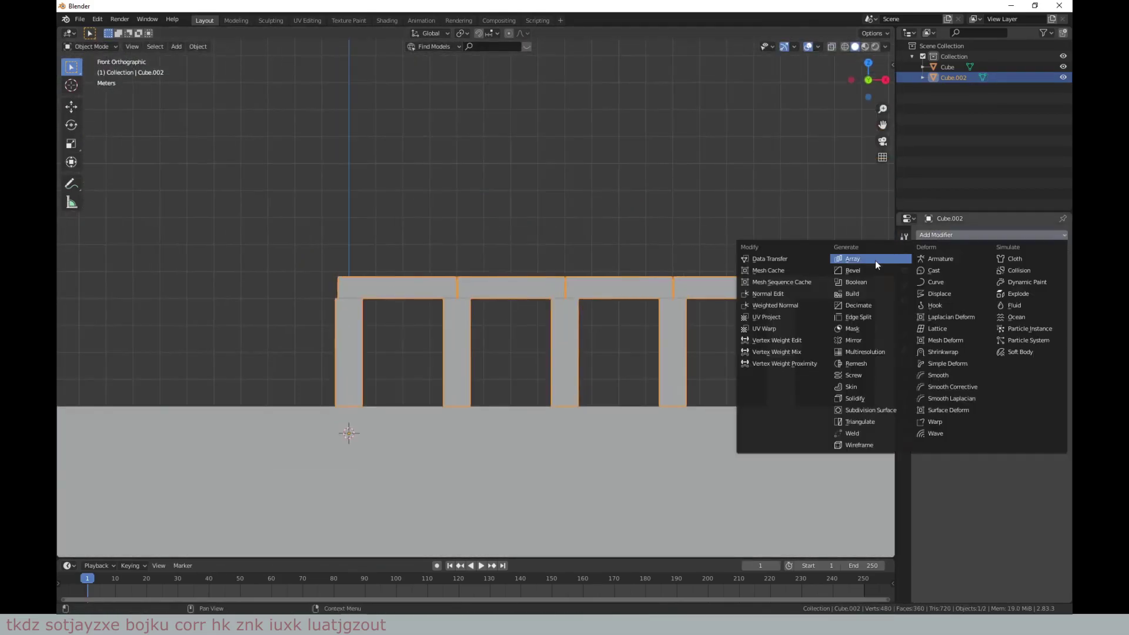
left_click(864, 256)
left_click(1029, 320)
type("1.02")
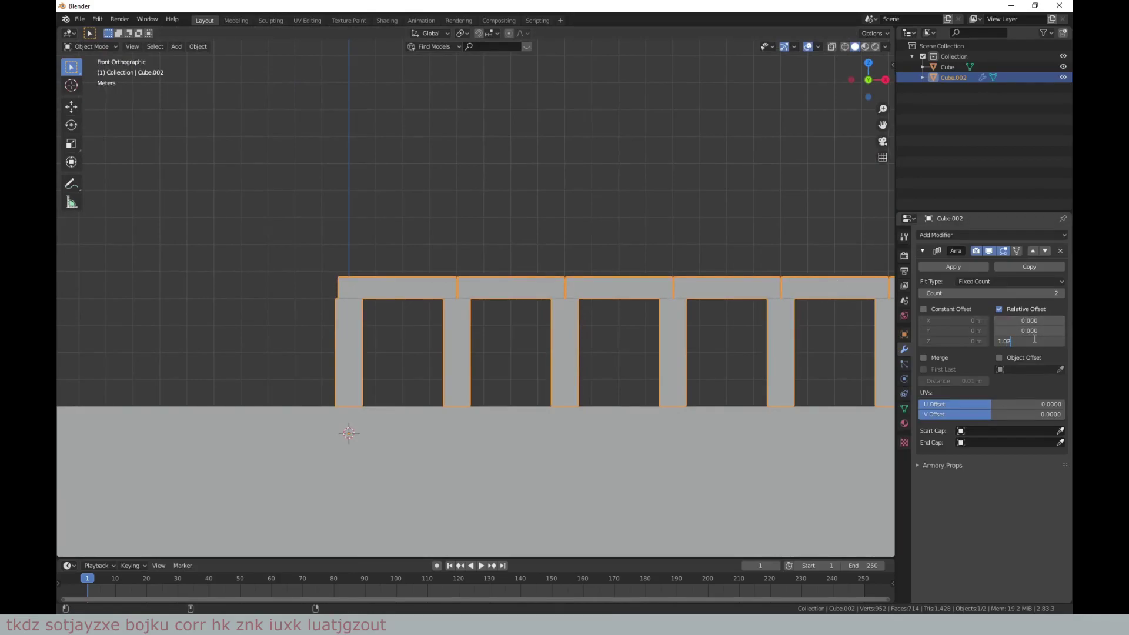
key("Return")
scroll(476, 294, "up", 5)
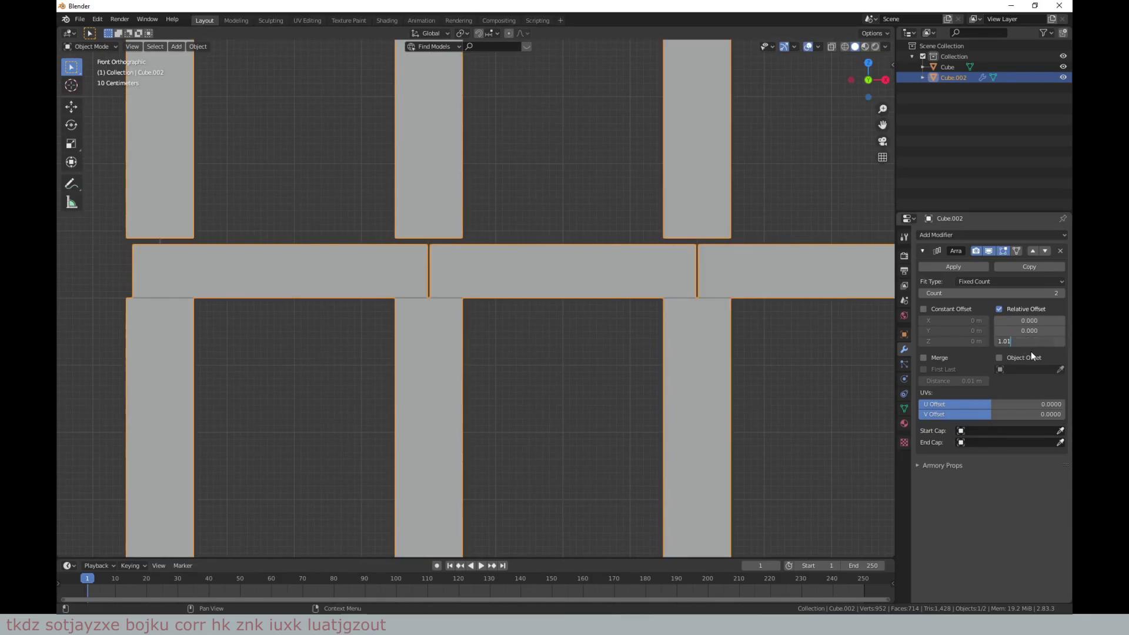
key("BackSpace")
type("05")
key("Return")
Step: Raise the array count to four storeys and apply the modifier
key("alt+a")
scroll(418, 212, "down", 5)
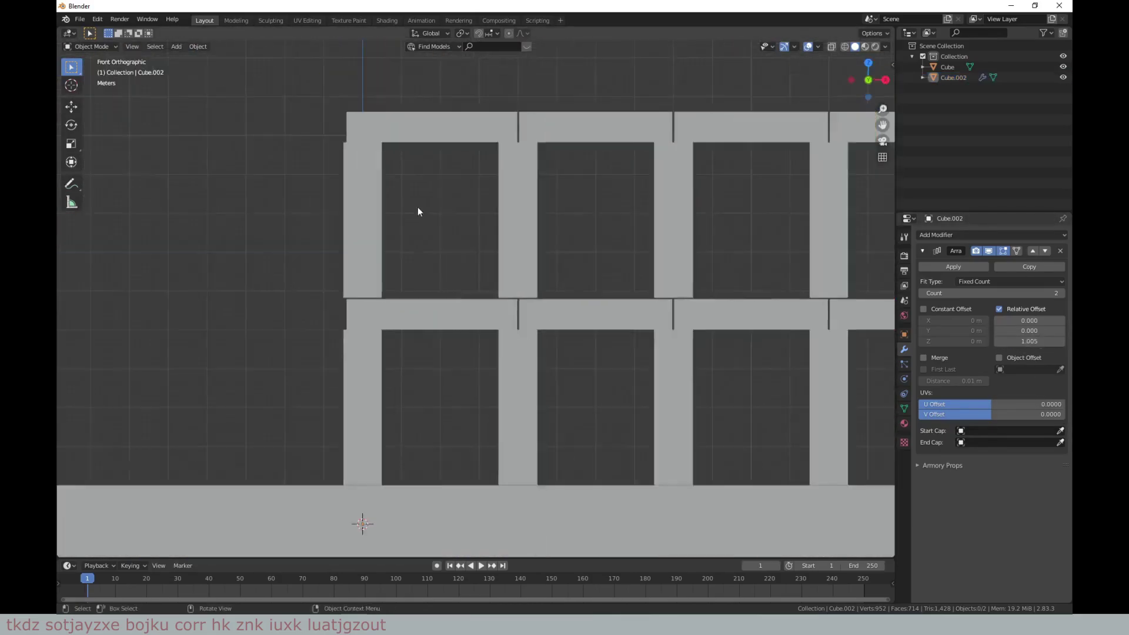
middle_click_drag(418, 212, 529, 247)
left_click_drag(993, 293, 1011, 292)
mouse_move(764, 281)
middle_mouse_down()
mouse_move(340, 256)
mouse_move(396, 249)
mouse_move(351, 270)
middle_mouse_up()
left_click(952, 268)
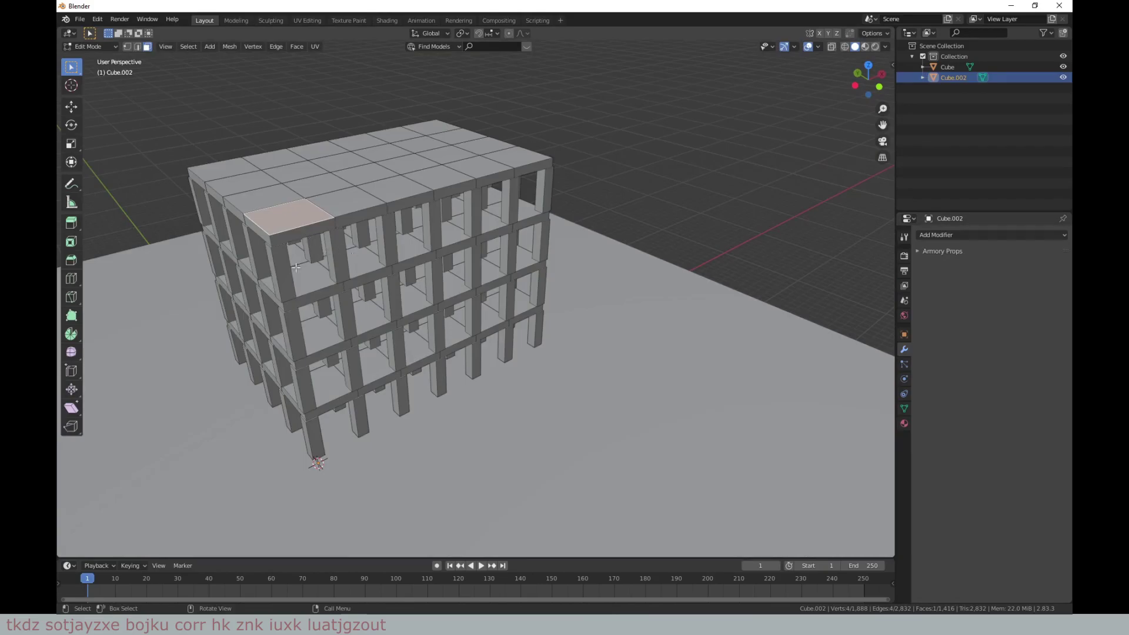
Step: Orbit the building and toggle into Edit Mode to select its whole mesh
key("Tab")
mouse_move(399, 229)
middle_mouse_down()
mouse_move(490, 261)
mouse_move(524, 256)
middle_mouse_up()
key("Tab")
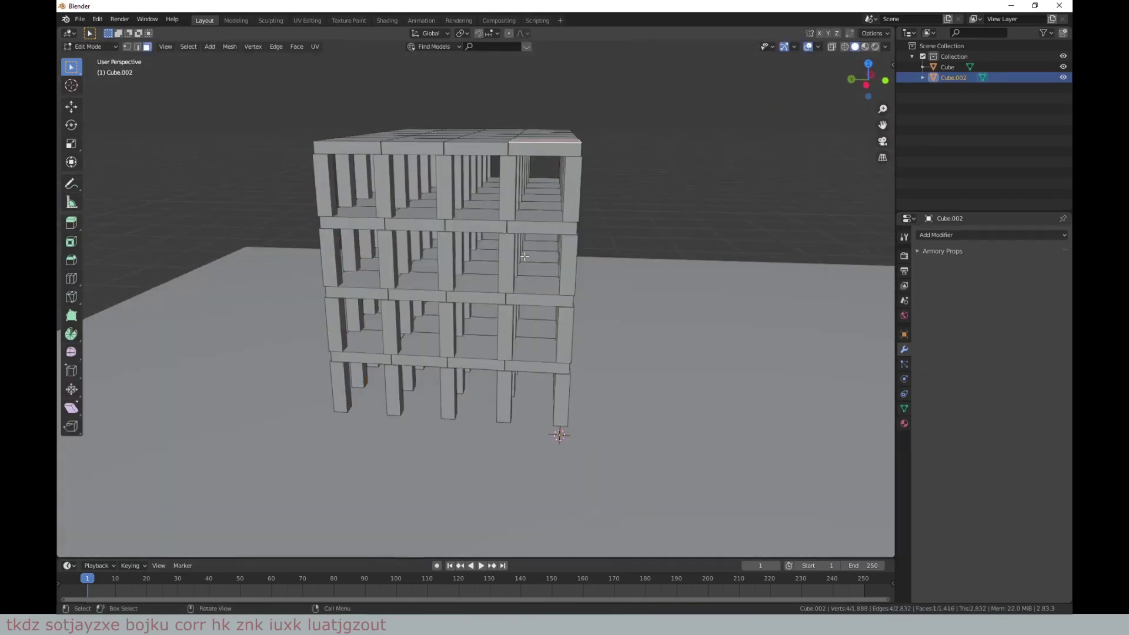
key("a")
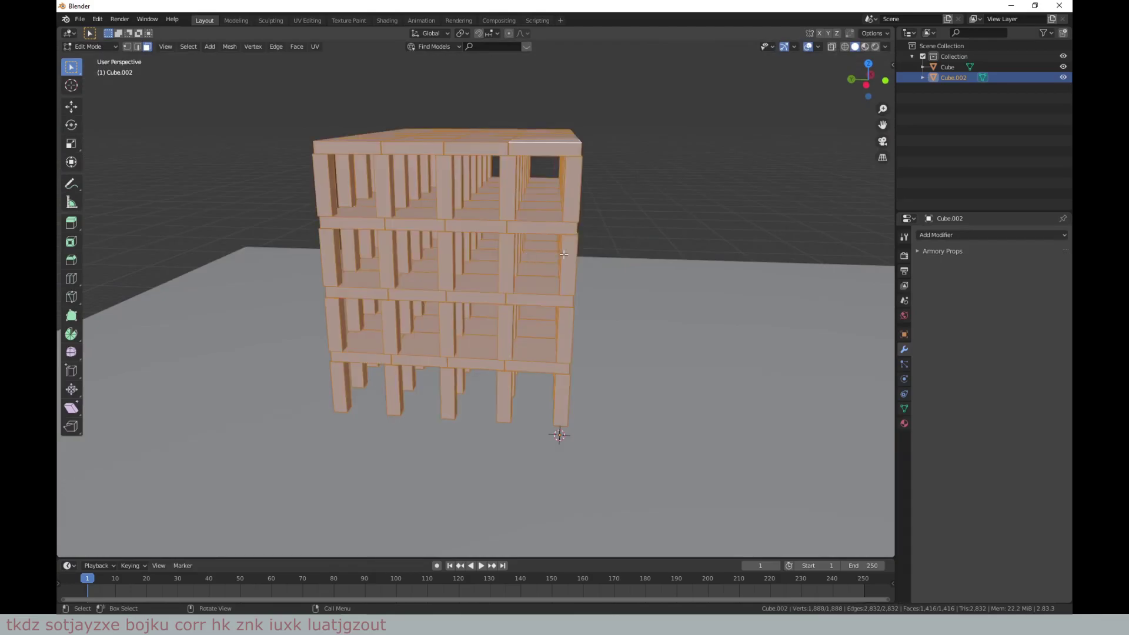
key("Tab")
left_click(582, 258, "shift")
key("Tab")
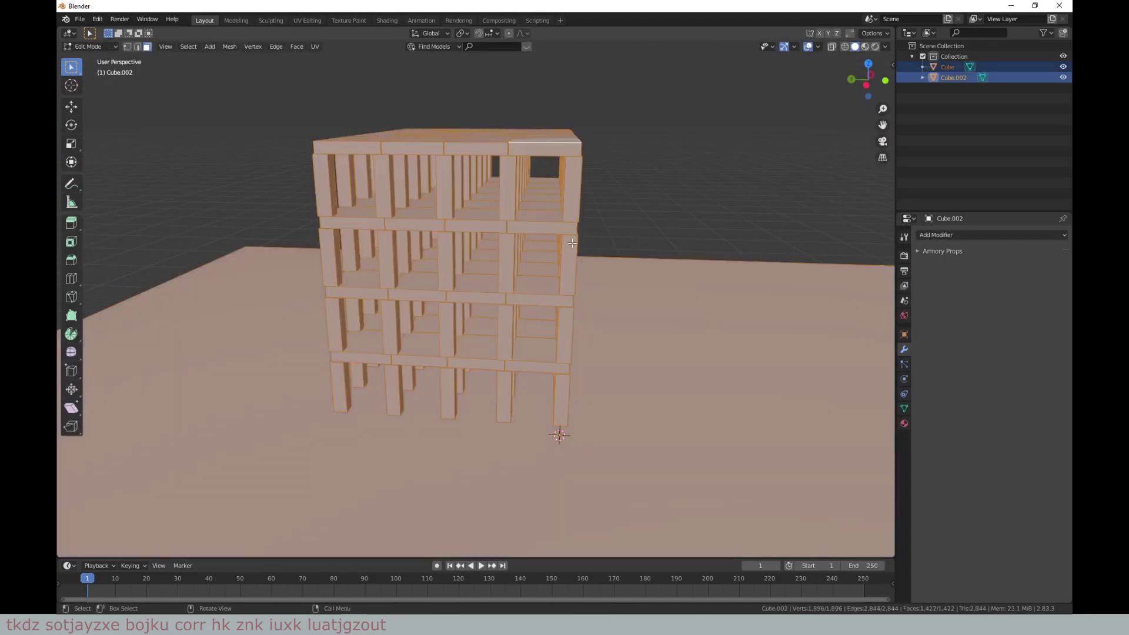
Step: Select only the building, separate all its geometry by loose parts, then pick a top plank
key("Tab")
left_click(519, 174)
key("Tab")
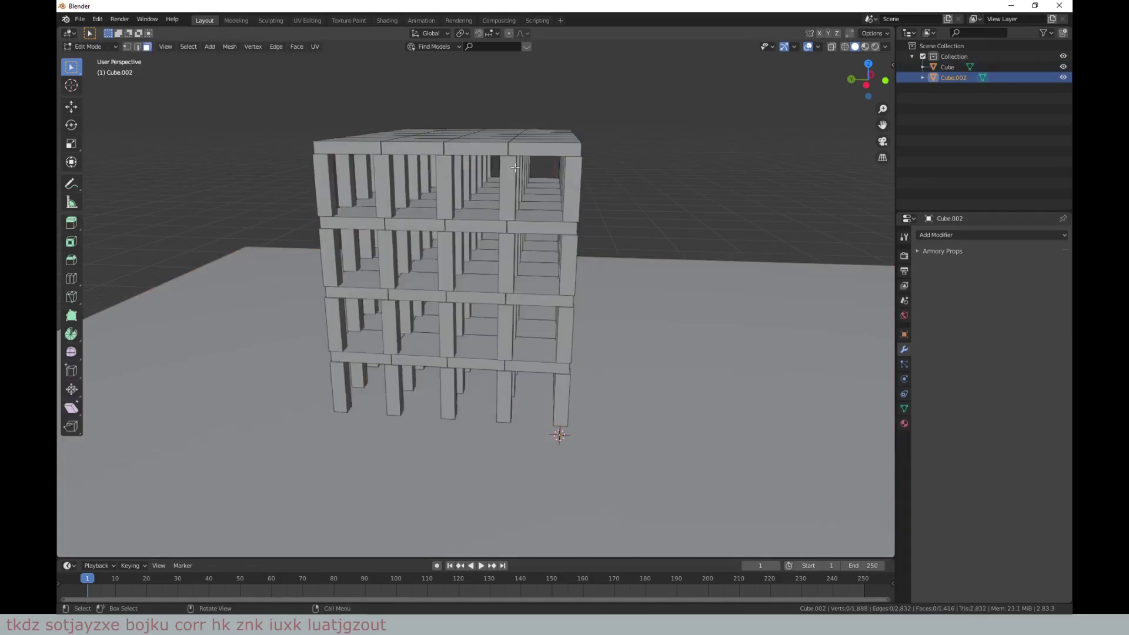
key("a")
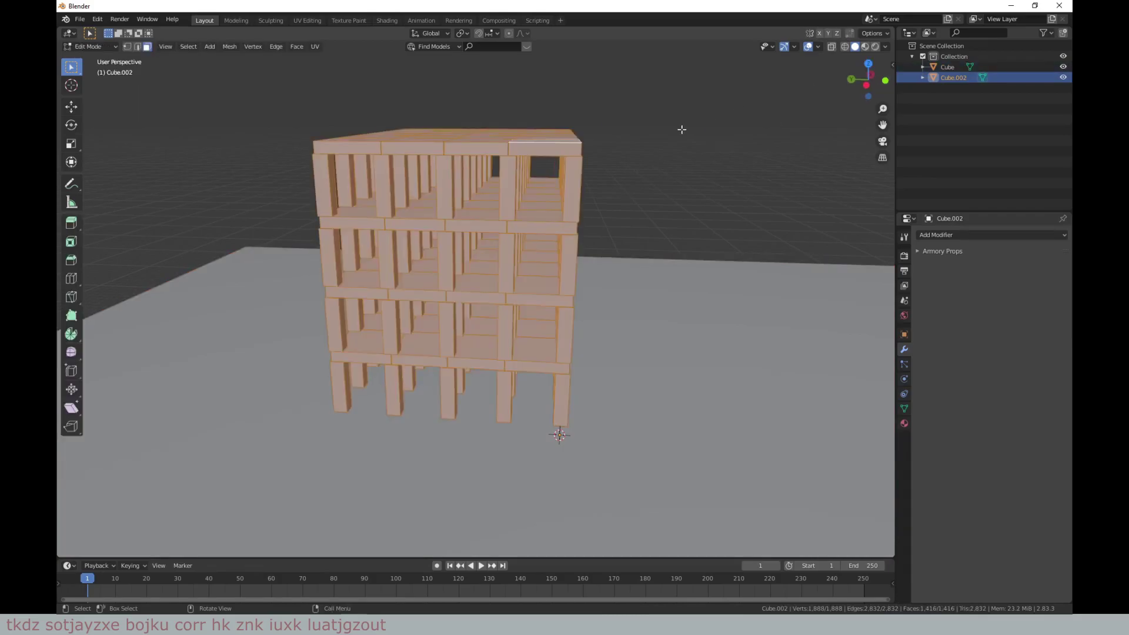
key("p")
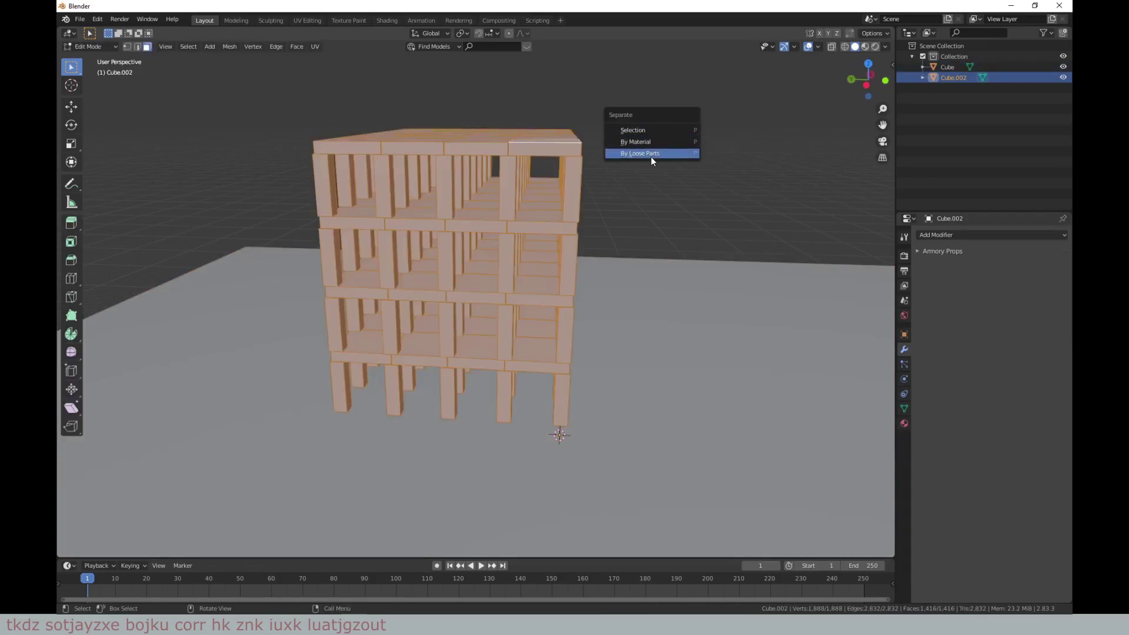
left_click(650, 157)
mouse_move(690, 154)
middle_mouse_down()
mouse_move(628, 178)
mouse_move(375, 172)
middle_mouse_up()
key("Tab")
left_click(376, 188)
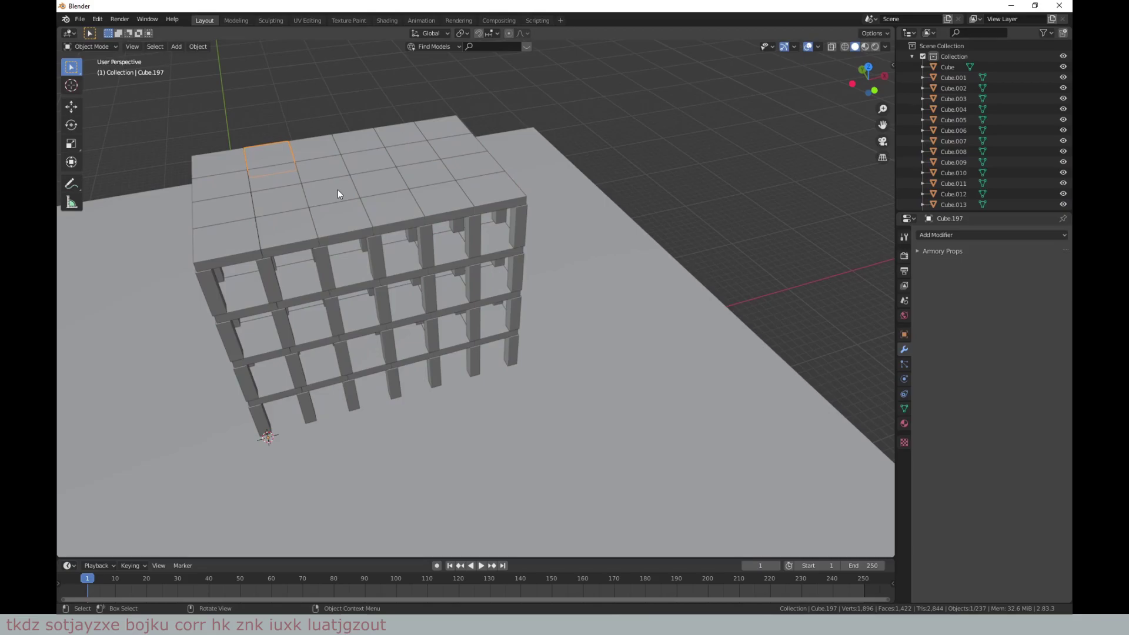
mouse_move(390, 221)
middle_mouse_down()
mouse_move(476, 217)
mouse_move(499, 252)
mouse_move(436, 254)
mouse_move(492, 282)
middle_mouse_up()
scroll(488, 281, "up", 4)
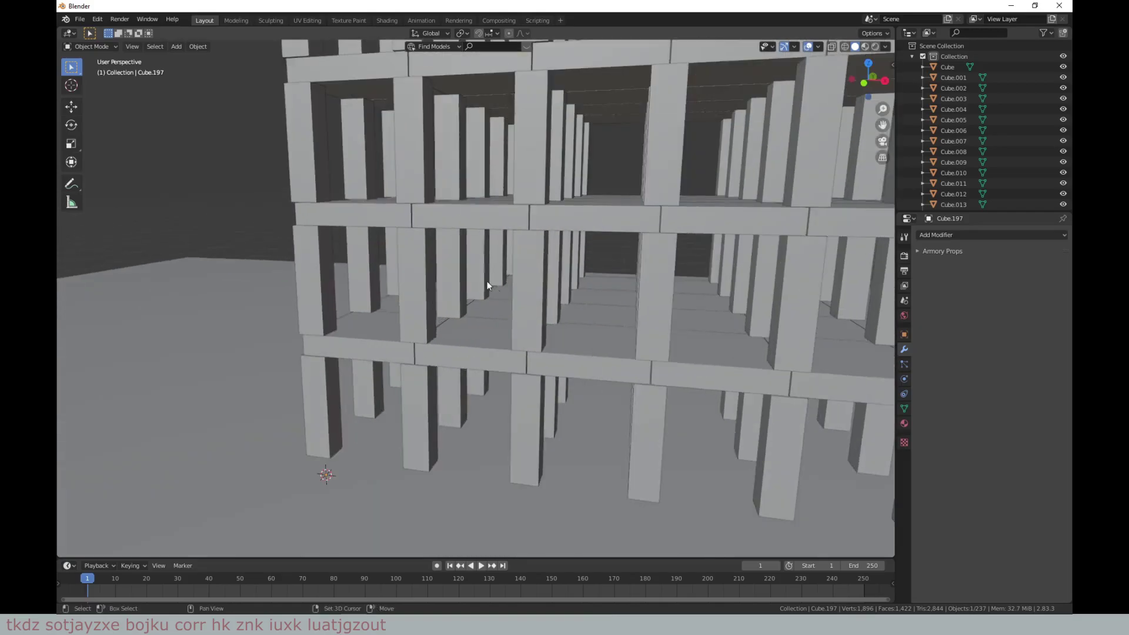
scroll(457, 276, "up", 3)
scroll(404, 310, "up", 3)
scroll(405, 310, "down", 8)
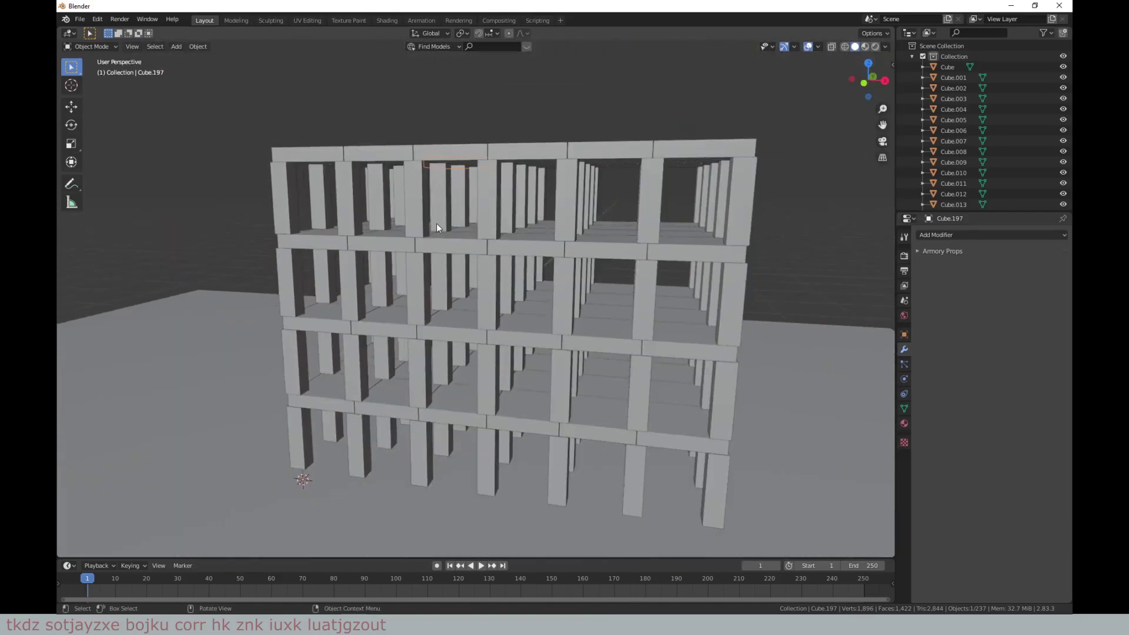
middle_click_drag(436, 223, 431, 244)
key("g")
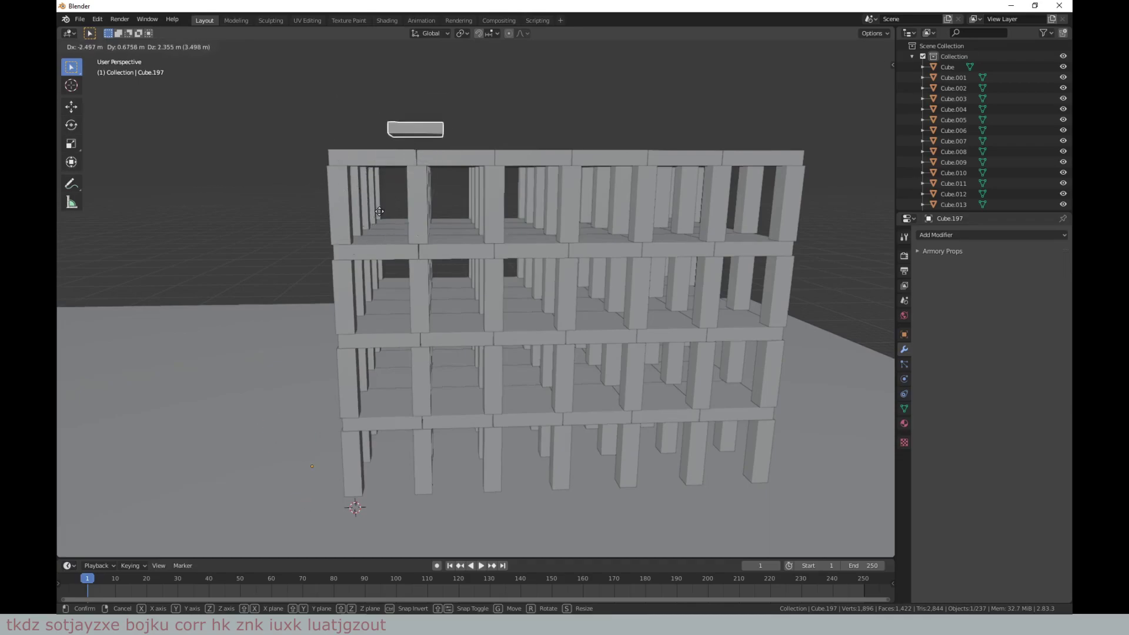
left_click(307, 195)
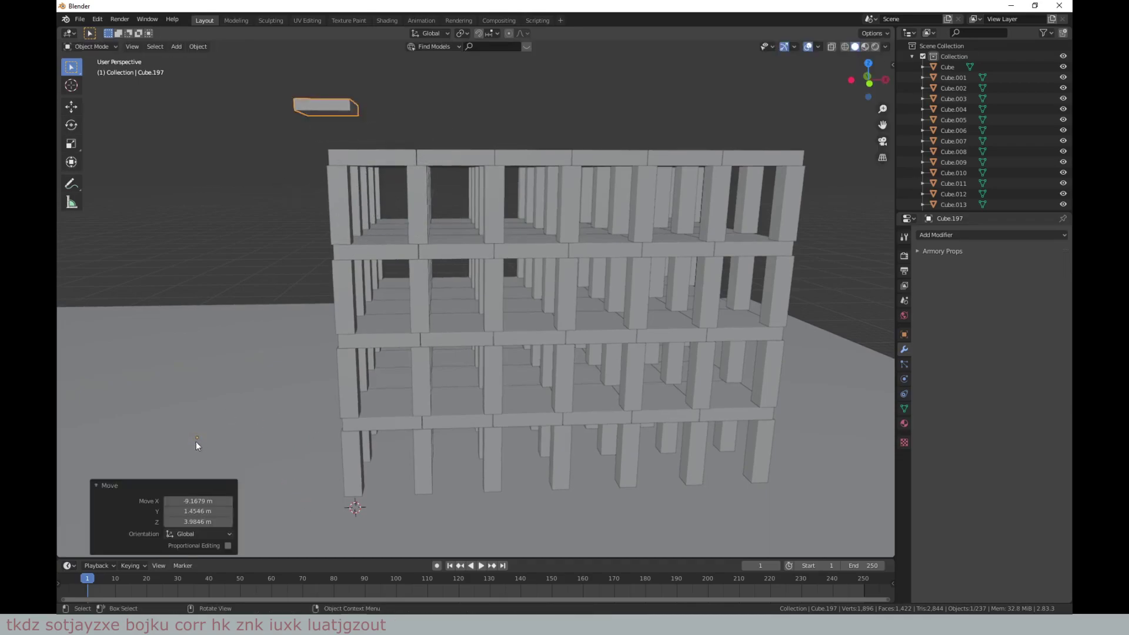
key("ctrl+z")
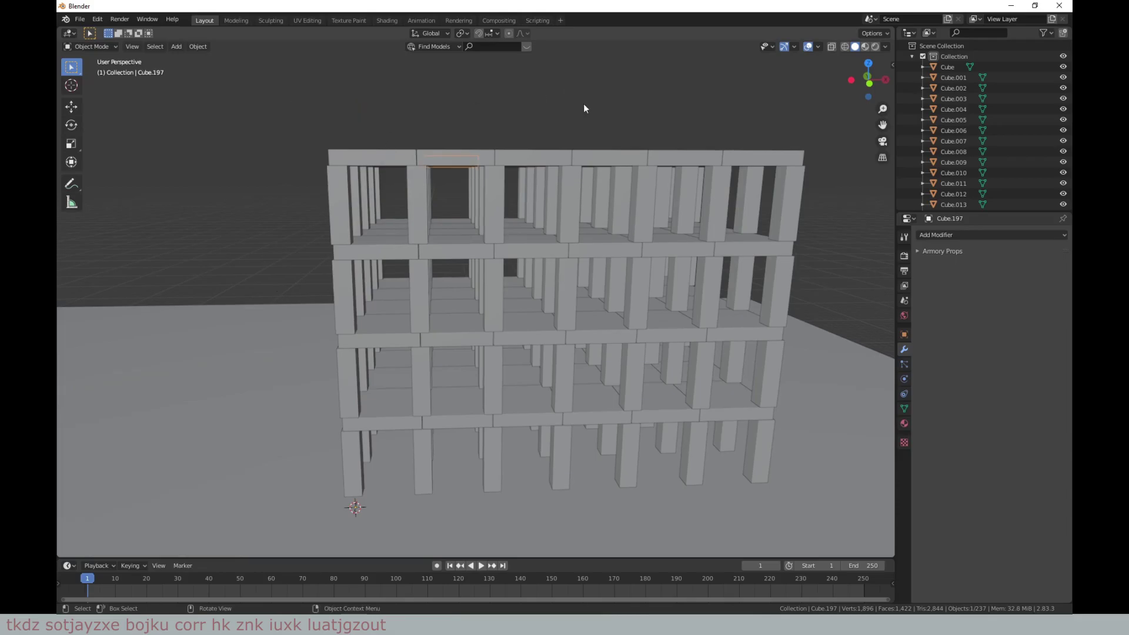
key("KP_1")
key("z")
left_click(315, 151)
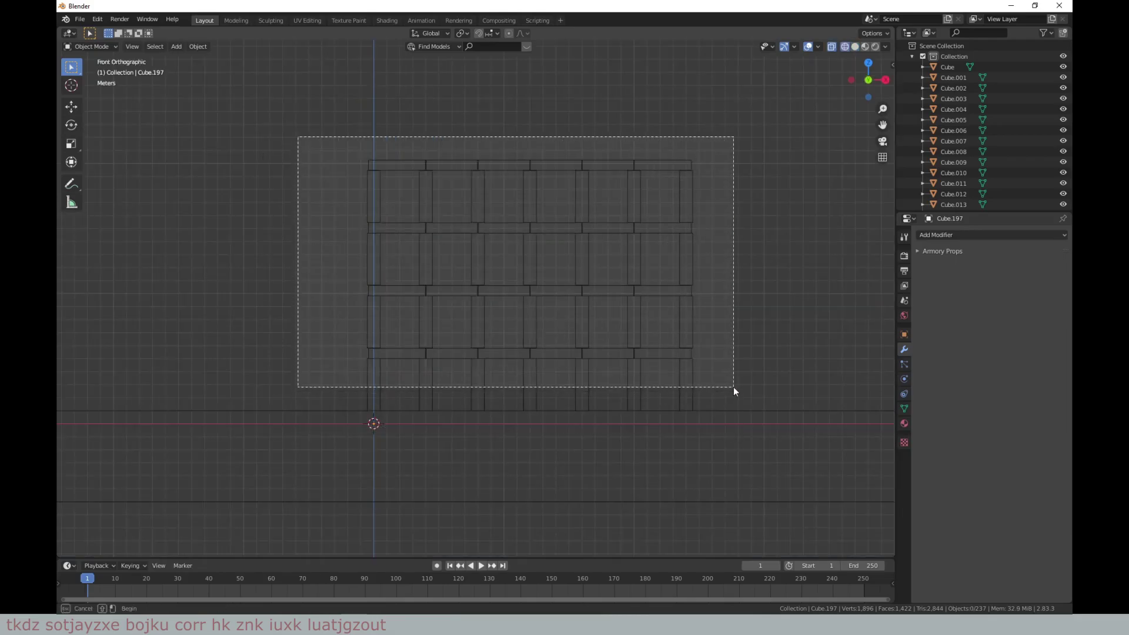
Step: Select all beams in solid shading and set their origins to centre of mass (volume)
left_click_drag(296, 136, 733, 387)
mouse_move(789, 264)
middle_mouse_down()
mouse_move(656, 281)
mouse_move(697, 274)
middle_mouse_up()
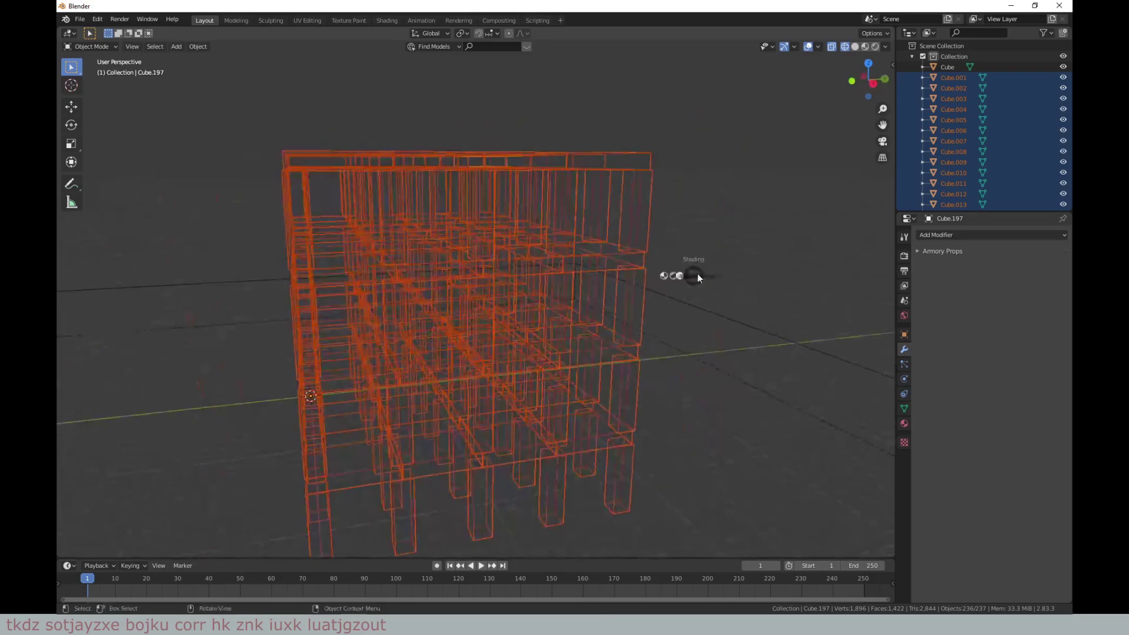
key("shift+z")
middle_click_drag(619, 245, 335, 13)
left_click(198, 46)
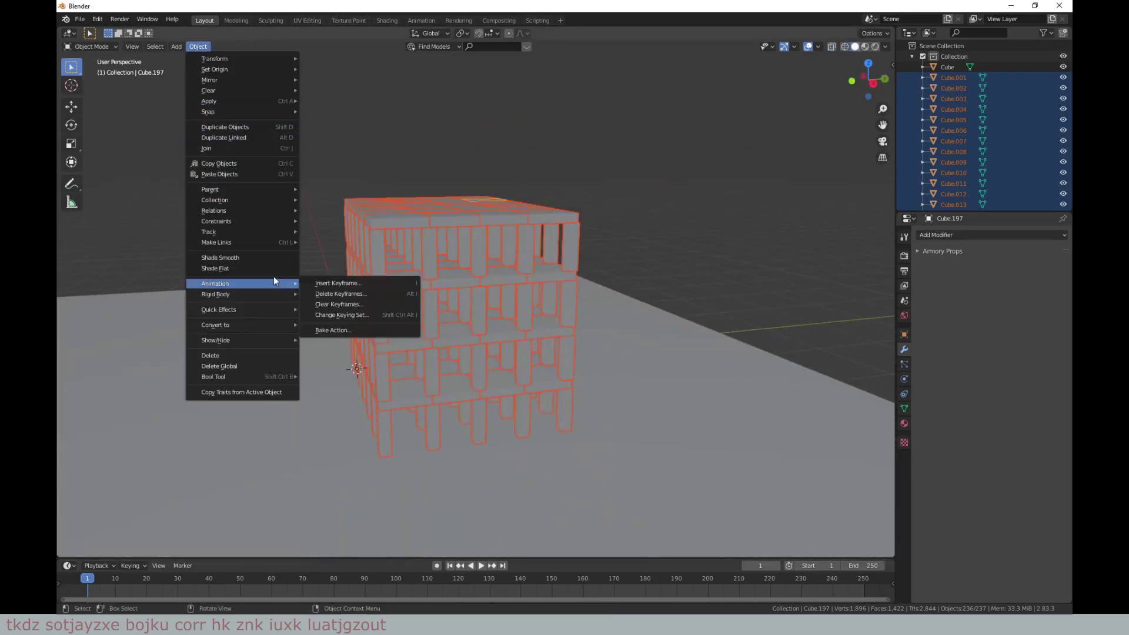
mouse_move(234, 69)
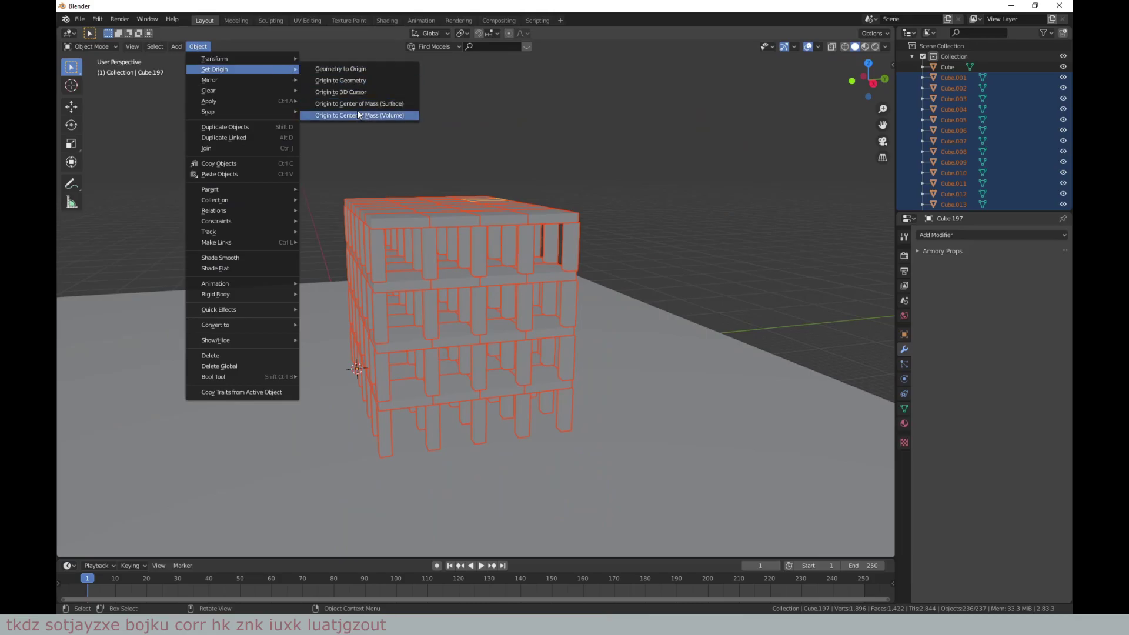
left_click(373, 115)
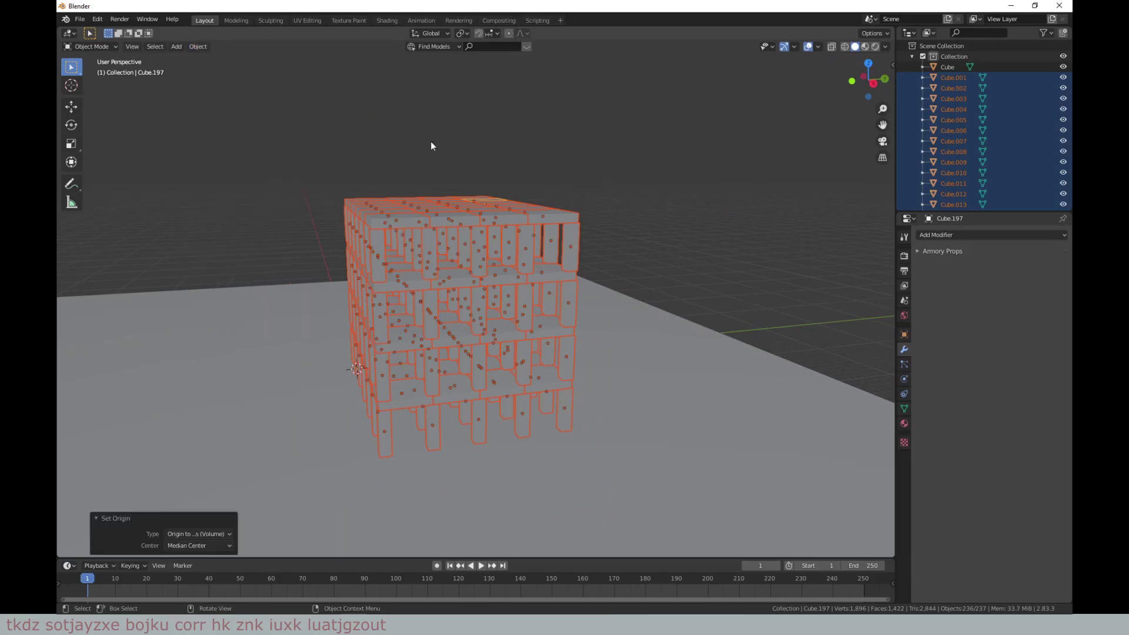
Step: Untick Origins in the Viewport Overlays and clear the selection
scroll(440, 163, "up", 10)
scroll(558, 206, "down", 10)
mouse_move(503, 238)
middle_mouse_down()
mouse_move(445, 247)
mouse_move(514, 221)
middle_mouse_up()
left_click(818, 47)
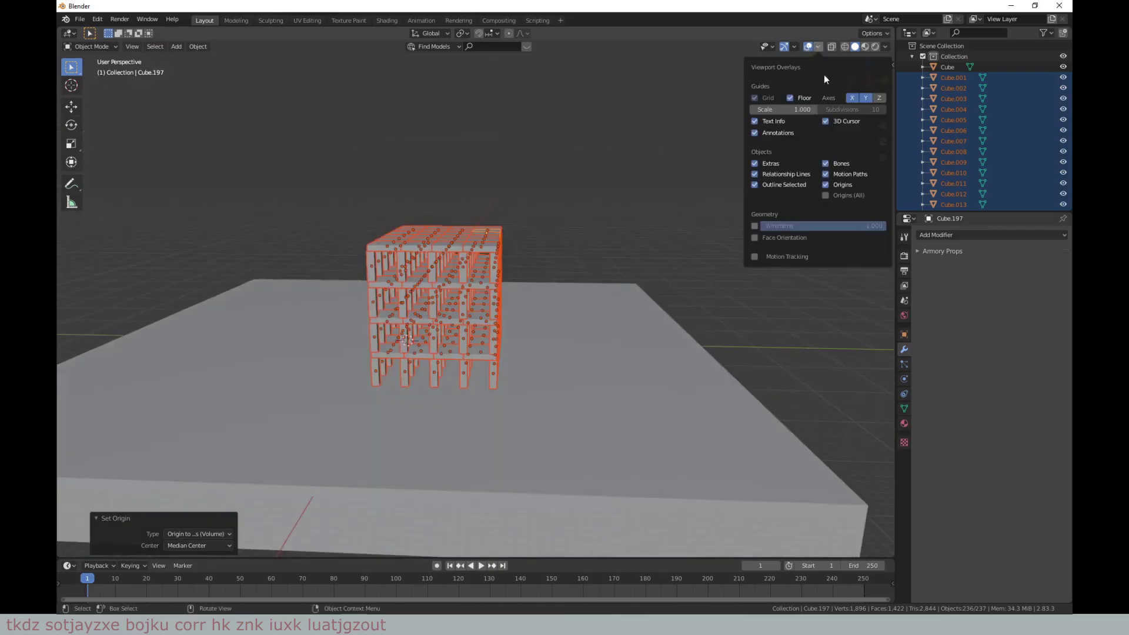
left_click(831, 183)
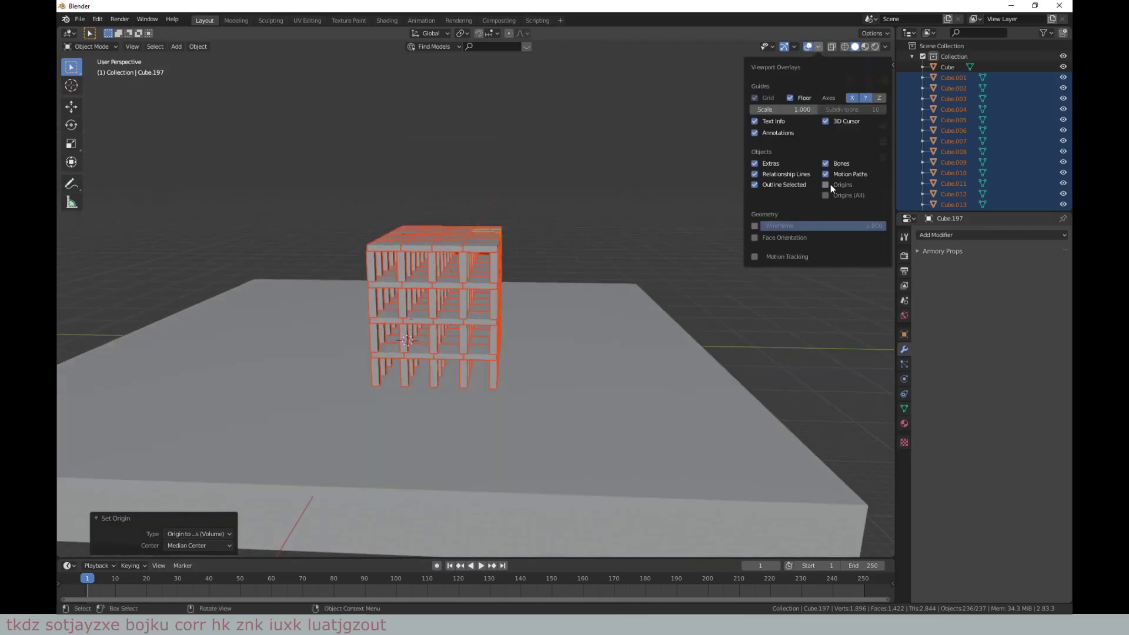
left_click(573, 212)
scroll(562, 232, "up", 2)
scroll(588, 238, "up", 5)
Step: In front view, box-select and delete the upper-right storeys of the frame
key("KP_1")
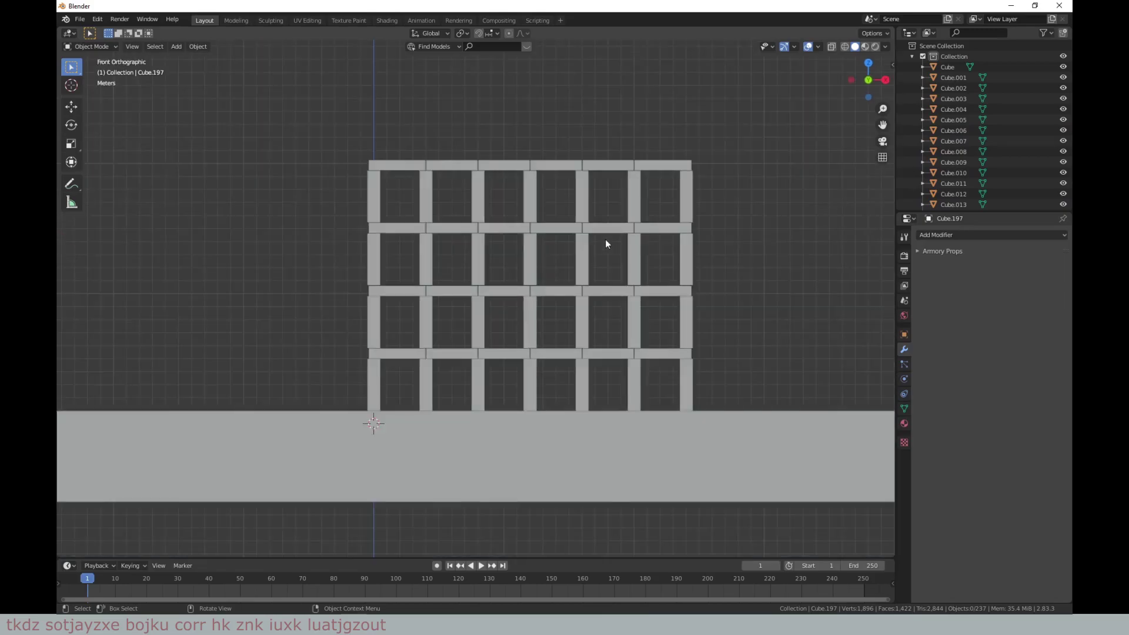
scroll(605, 239, "down", 2)
middle_click_drag(592, 235, 629, 287, "shift")
middle_click_drag(648, 308, 566, 323)
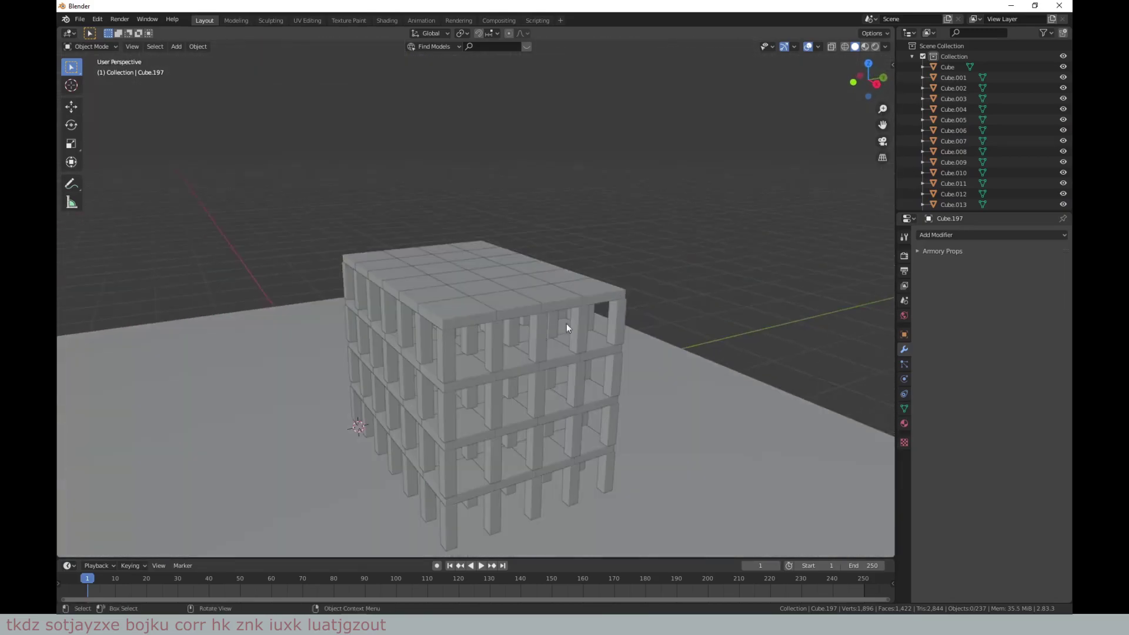
key("KP_1")
mouse_move(595, 229)
left_mouse_down()
mouse_move(654, 275)
mouse_move(647, 317)
left_mouse_up()
key("Delete")
key("Delete")
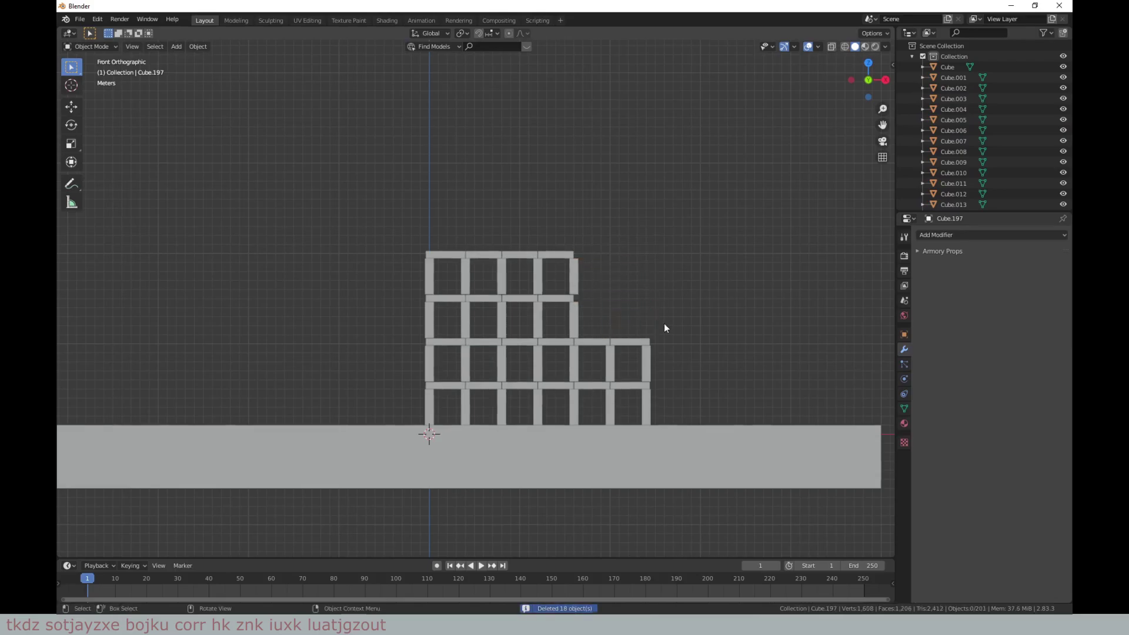
Step: Inspect the top storey by picking four top beams, then select the ground slab
scroll(600, 301, "up", 5)
mouse_move(761, 297)
middle_mouse_down()
mouse_move(748, 307)
mouse_move(612, 268)
middle_mouse_up()
left_click(444, 159)
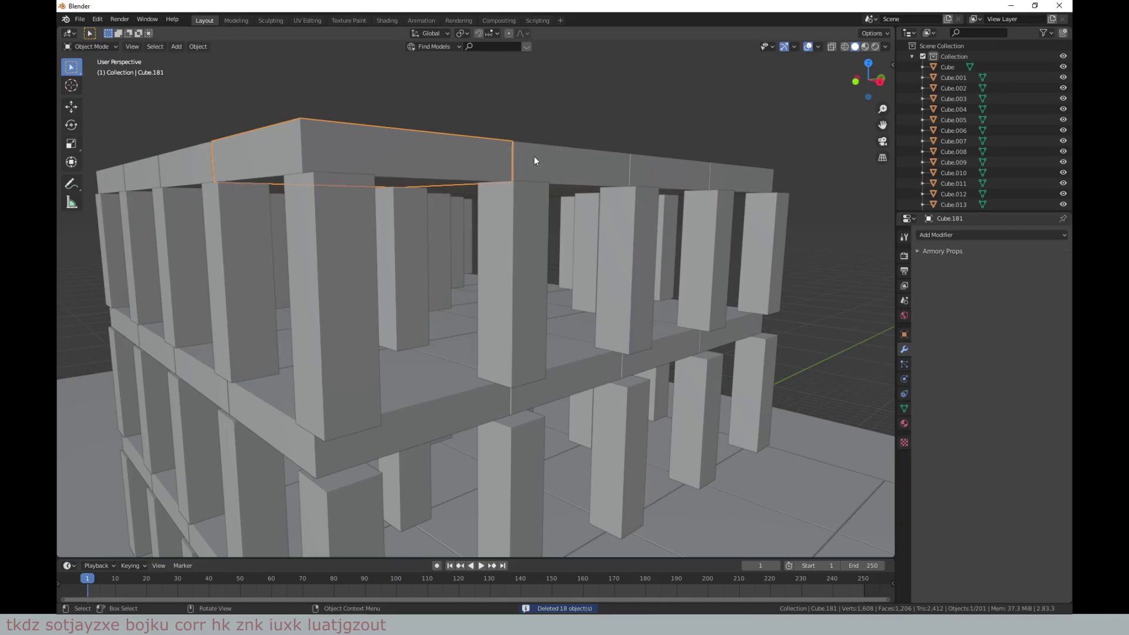
left_click(566, 164, "shift")
left_click(679, 165, "shift")
left_click(740, 173, "shift")
scroll(714, 334, "down", 1)
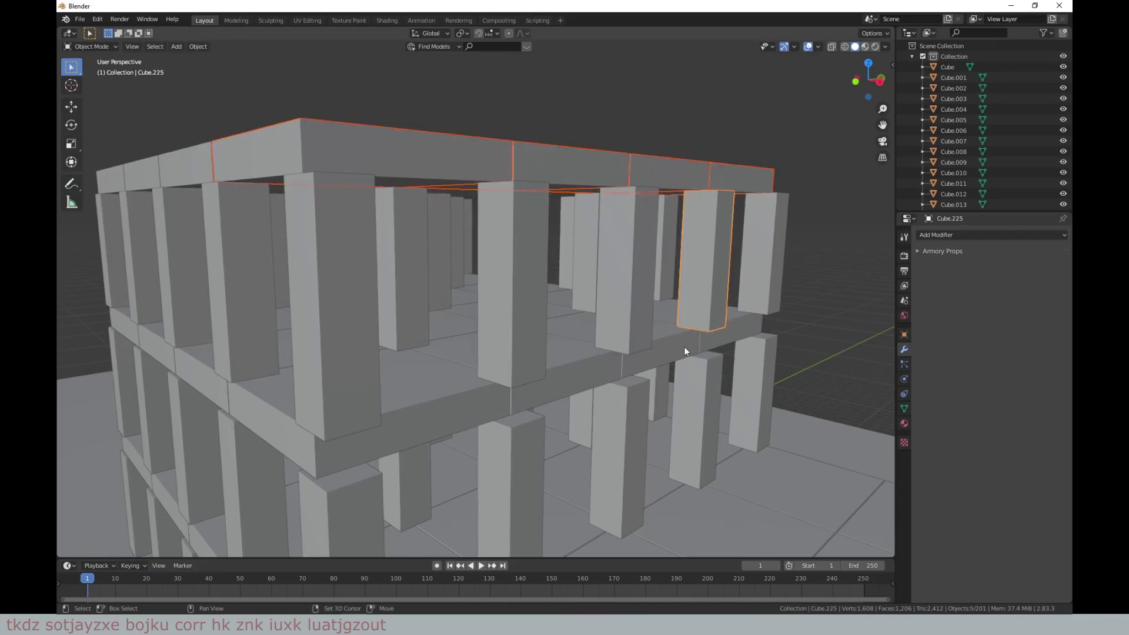
scroll(683, 347, "down", 3)
scroll(593, 305, "down", 3)
left_click(635, 404)
Step: Scale up the ground slab and move the building's beams across it in top view
key("s")
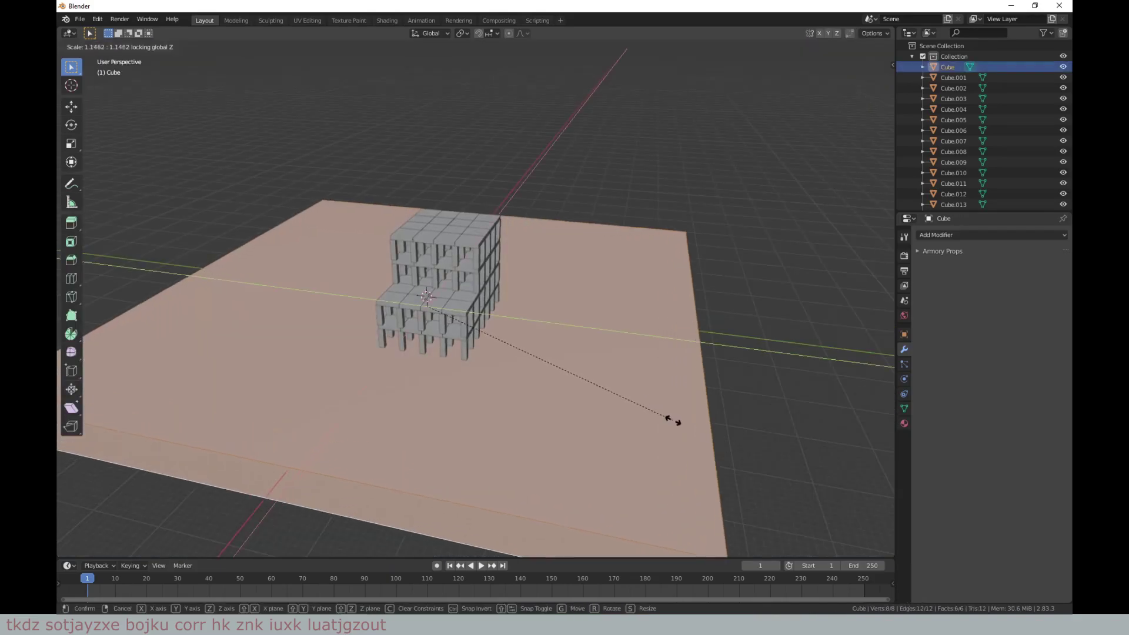
left_click(726, 439)
key("KP_1")
left_click_drag(368, 209, 565, 324)
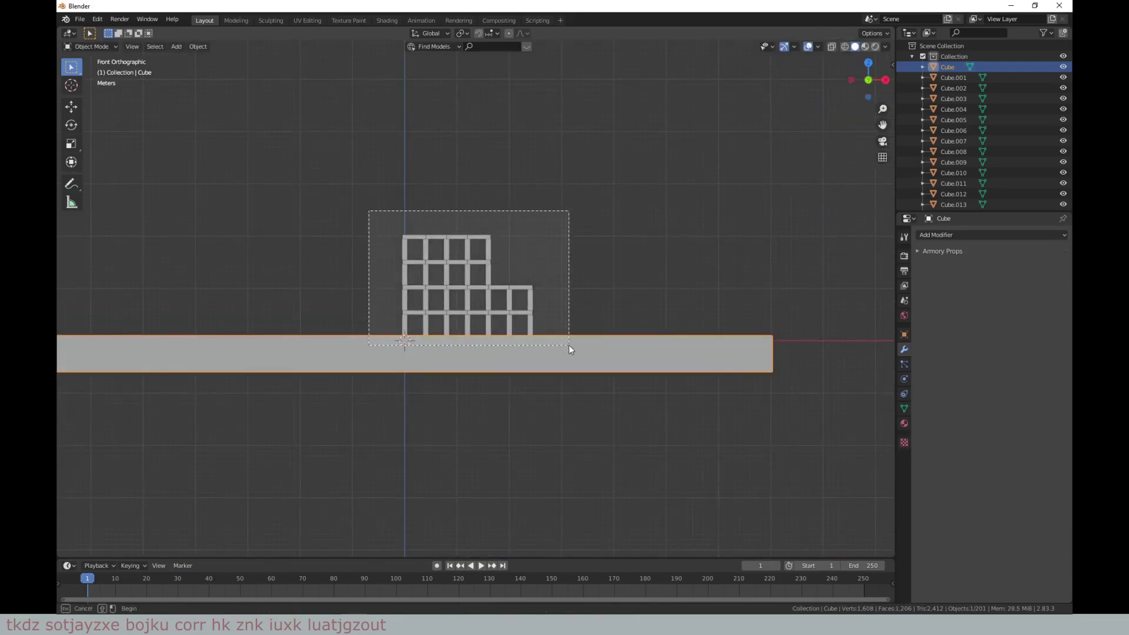
key("KP_7")
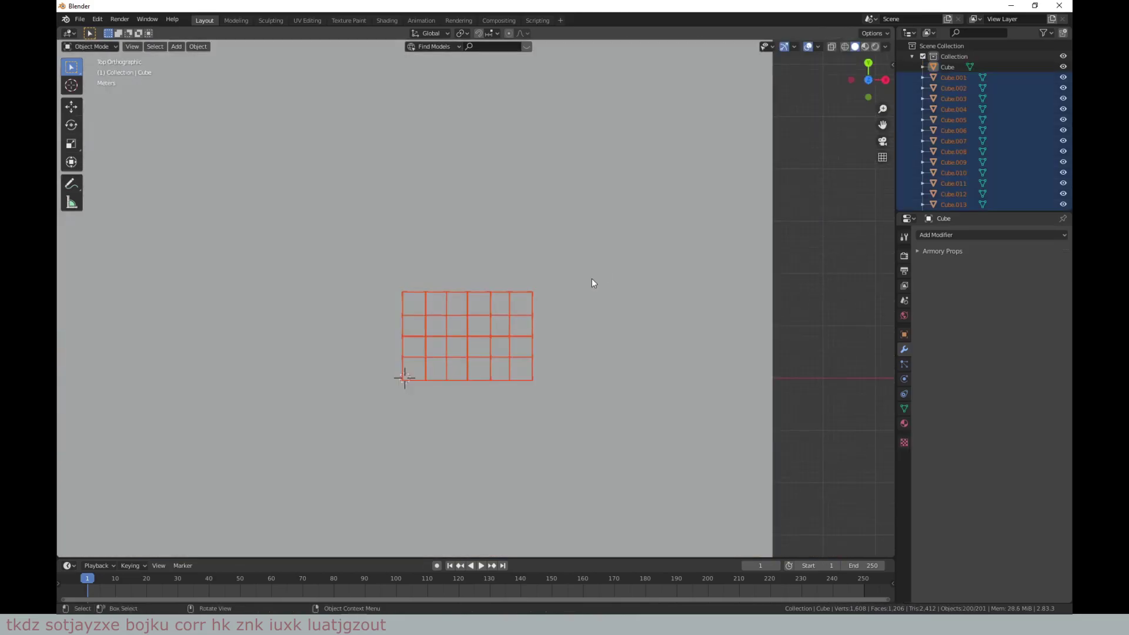
scroll(593, 288, "down", 3)
key("g")
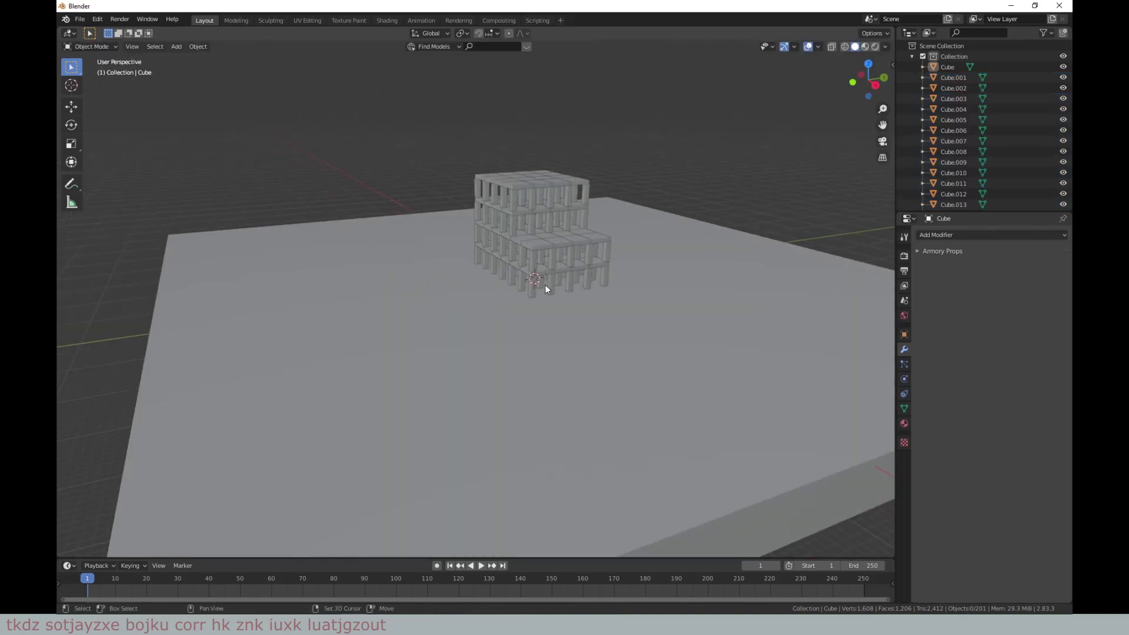
Step: Give the ground slab a Passive rigid body, then deselect everything
left_click(361, 276)
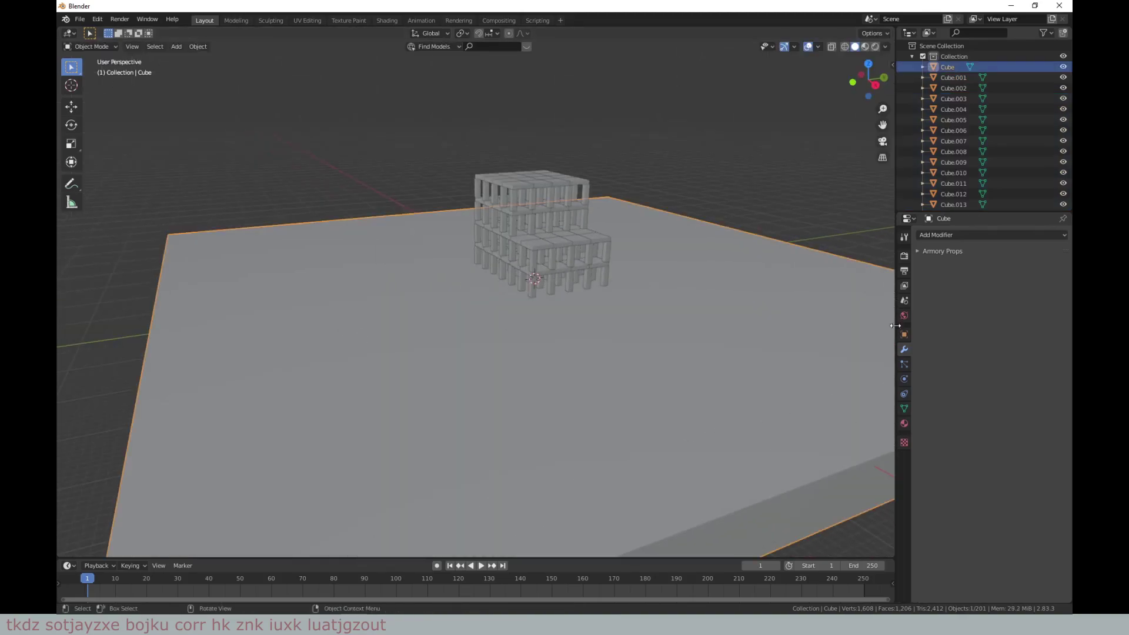
left_click(903, 377)
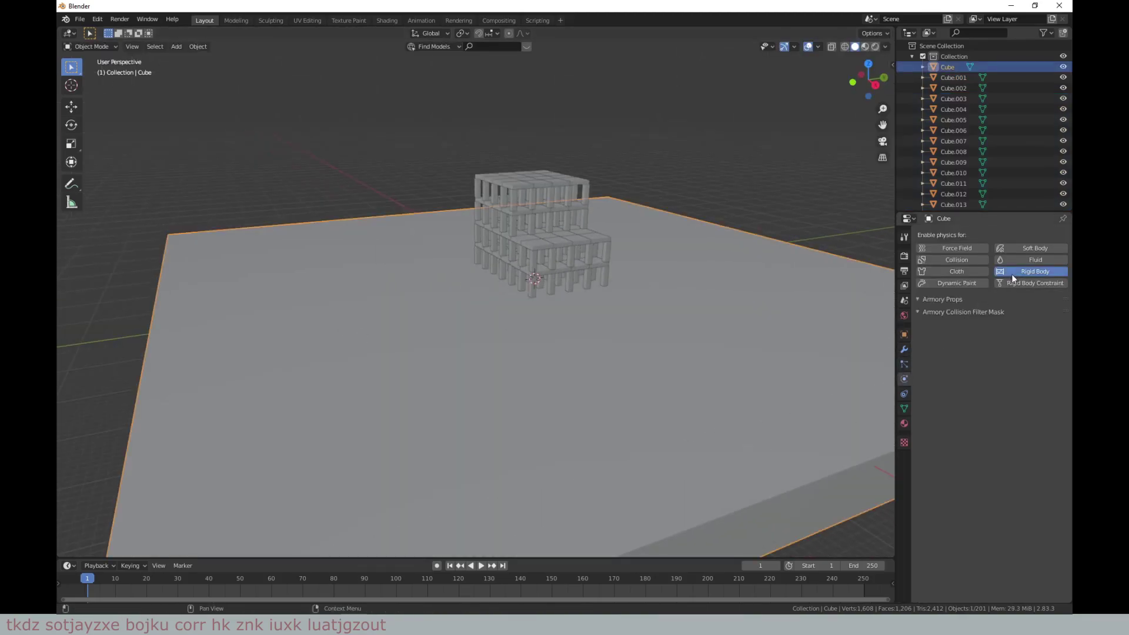
left_click(1011, 274)
left_click(997, 312)
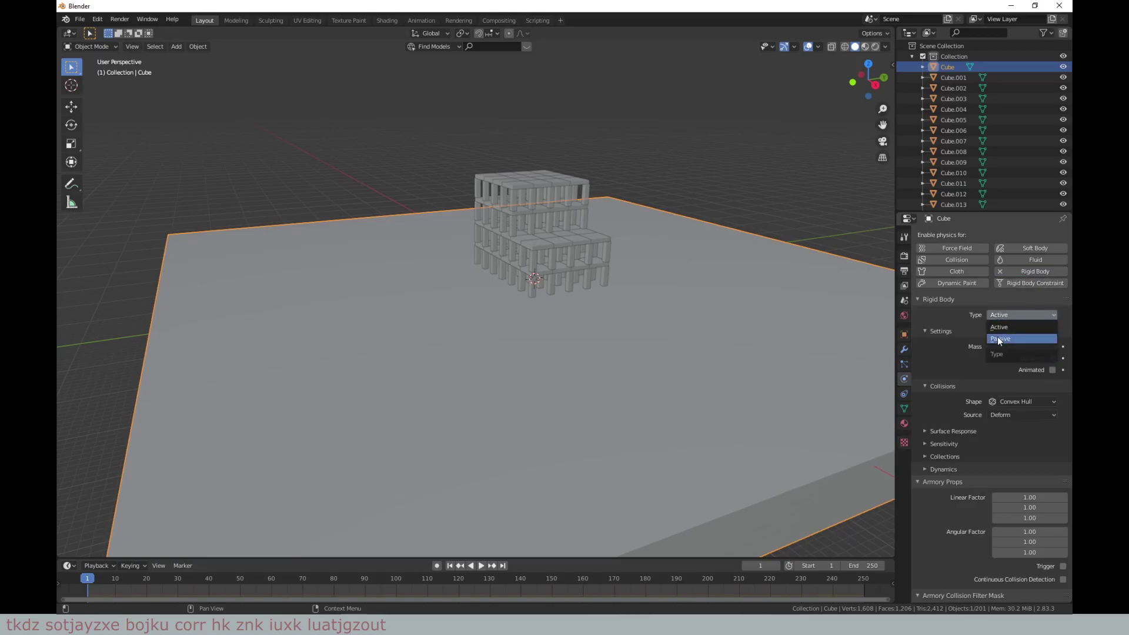
left_click(997, 337)
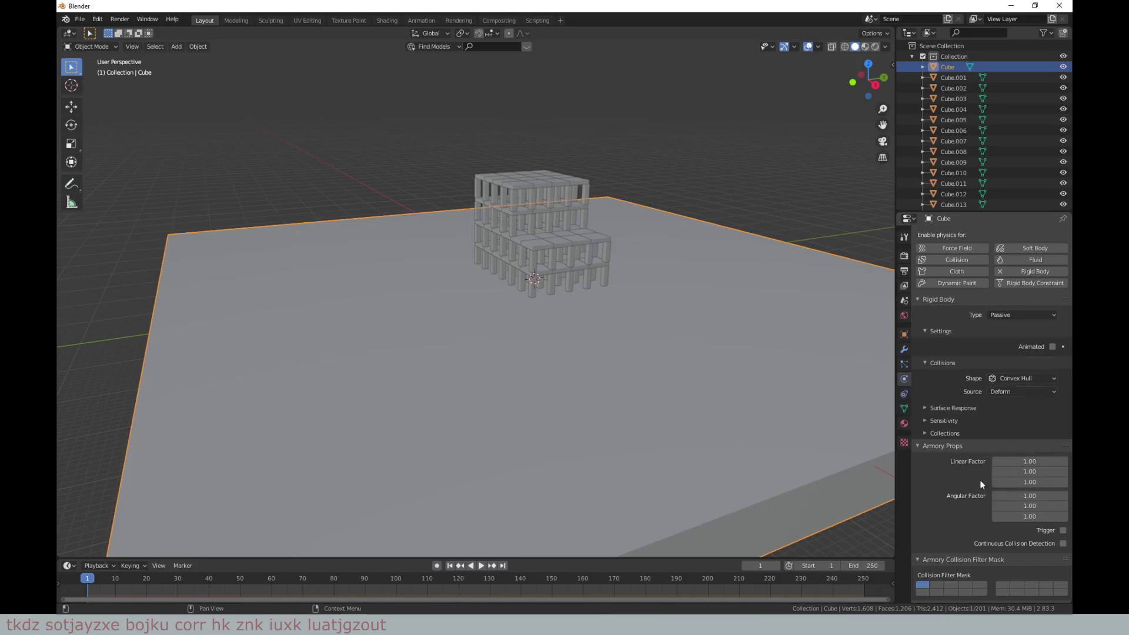
left_click(749, 198)
Step: Make all stacked beams Active rigid bodies via Object > Rigid Body, then play the simulation
key("shift+z")
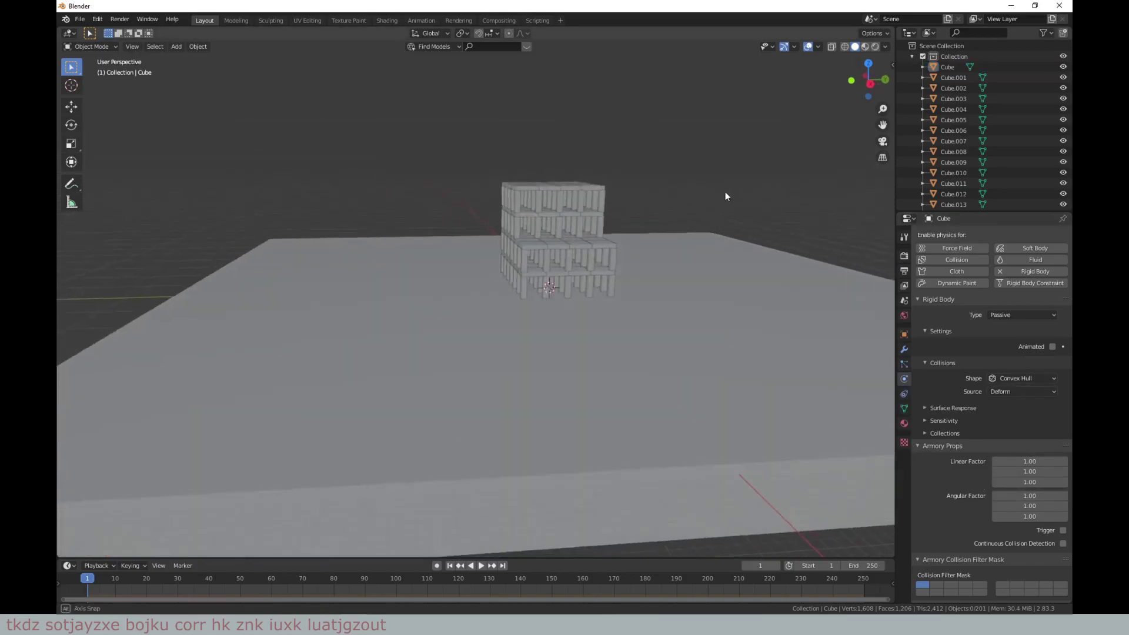
key("KP_1")
left_click_drag(371, 162, 548, 273)
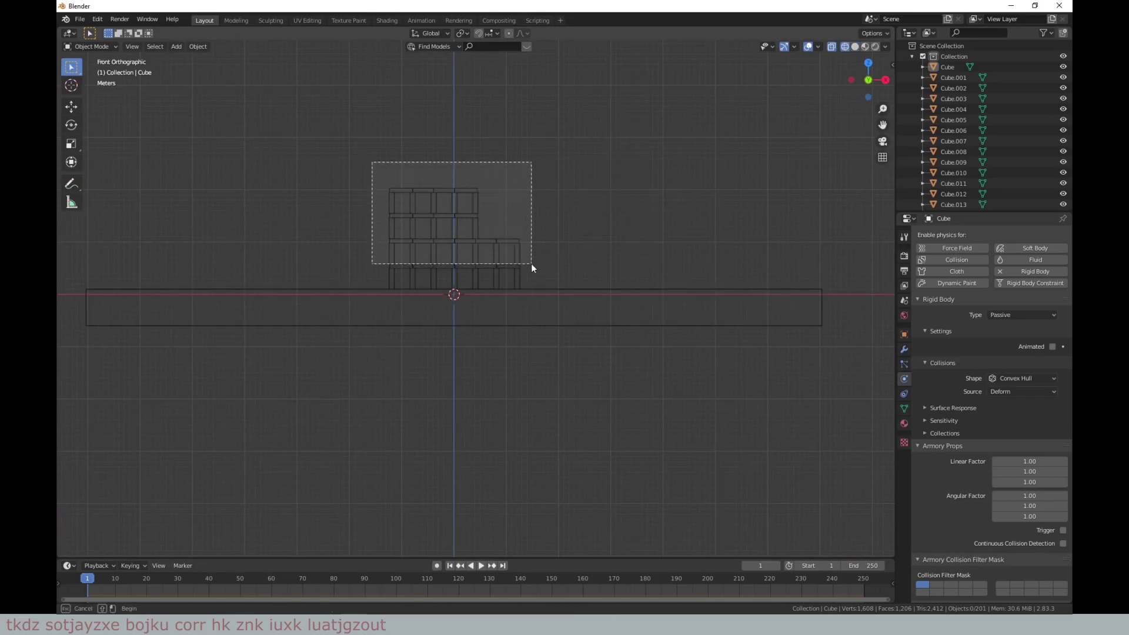
key("z")
left_click(669, 243)
mouse_move(693, 218)
middle_mouse_down()
mouse_move(645, 276)
mouse_move(628, 194)
mouse_move(657, 299)
mouse_move(175, 76)
middle_mouse_up()
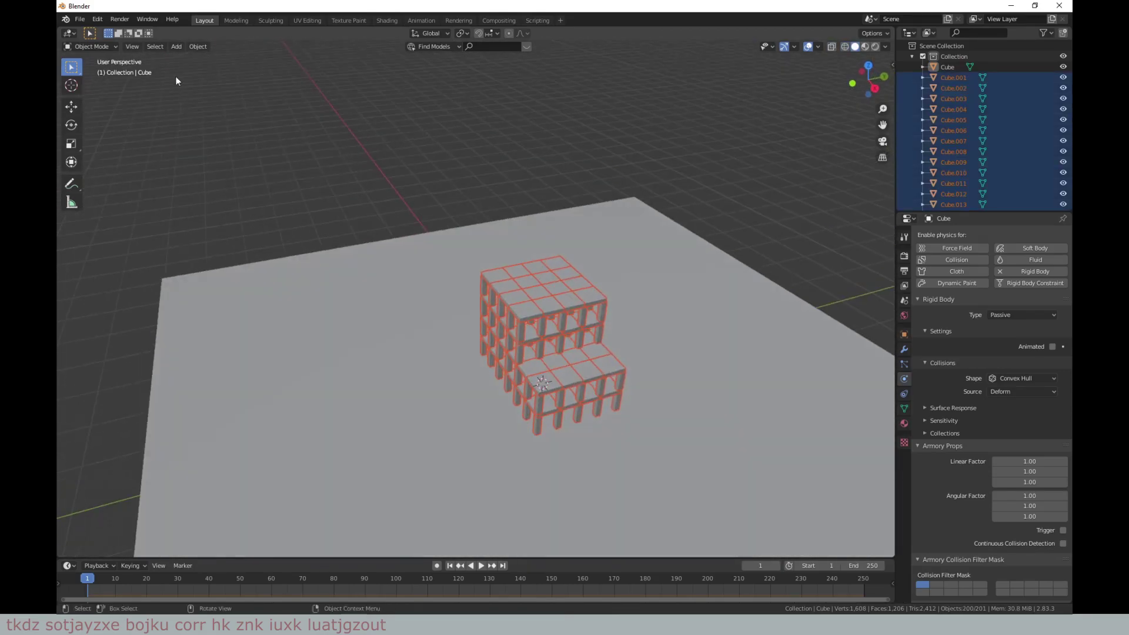
left_click(194, 47)
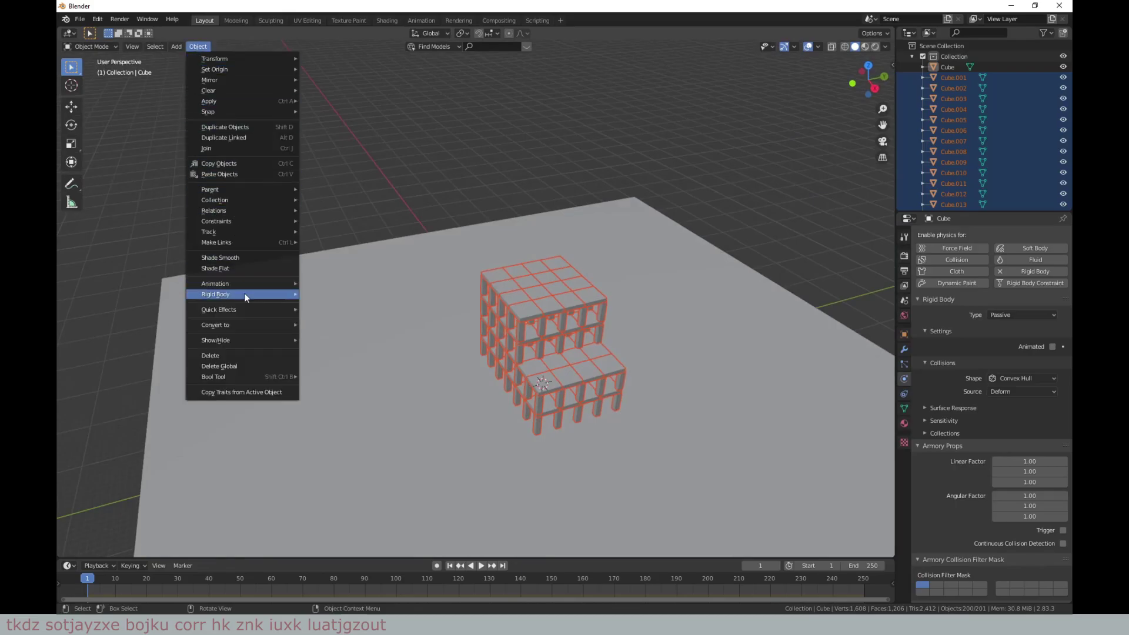
mouse_move(216, 294)
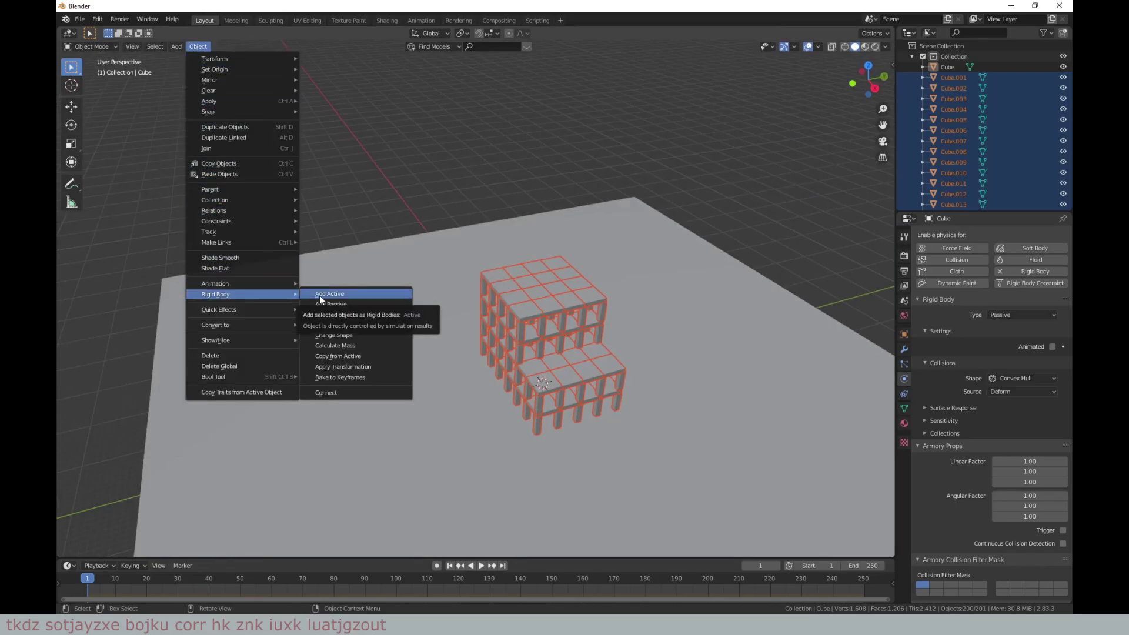
left_click(320, 294)
mouse_move(591, 297)
middle_mouse_down()
mouse_move(659, 326)
mouse_move(619, 291)
middle_mouse_up()
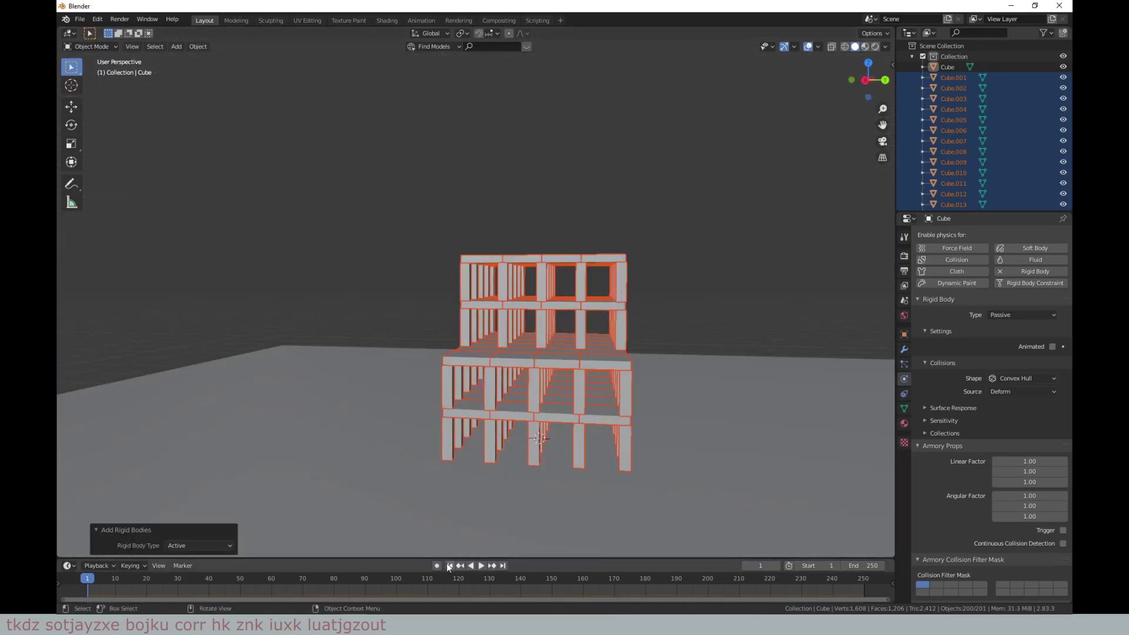
left_click(481, 565)
Step: Orbit close around the building during playback, then rewind to frame 1
left_click(364, 235)
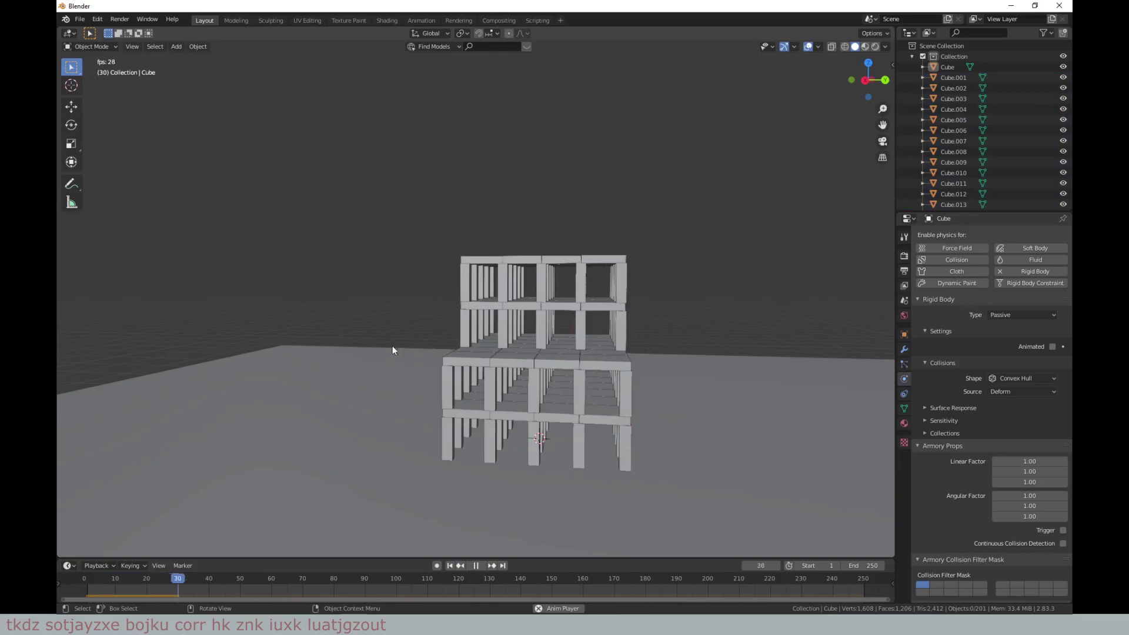
middle_click_drag(411, 353, 458, 358)
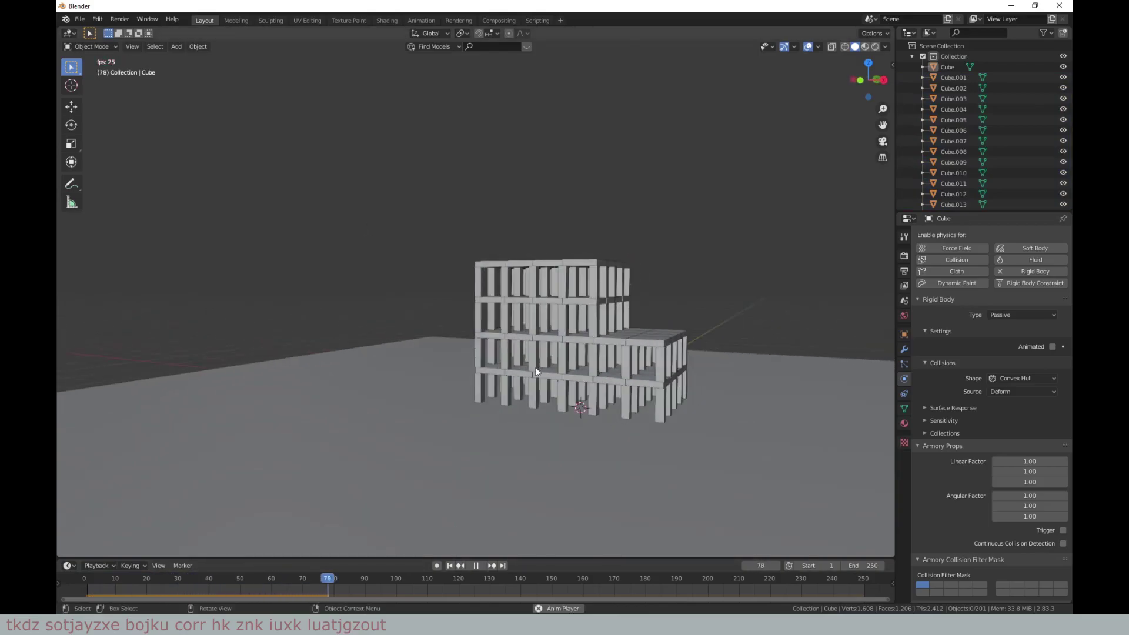
scroll(590, 379, "up", 5)
middle_click_drag(616, 410, 572, 405)
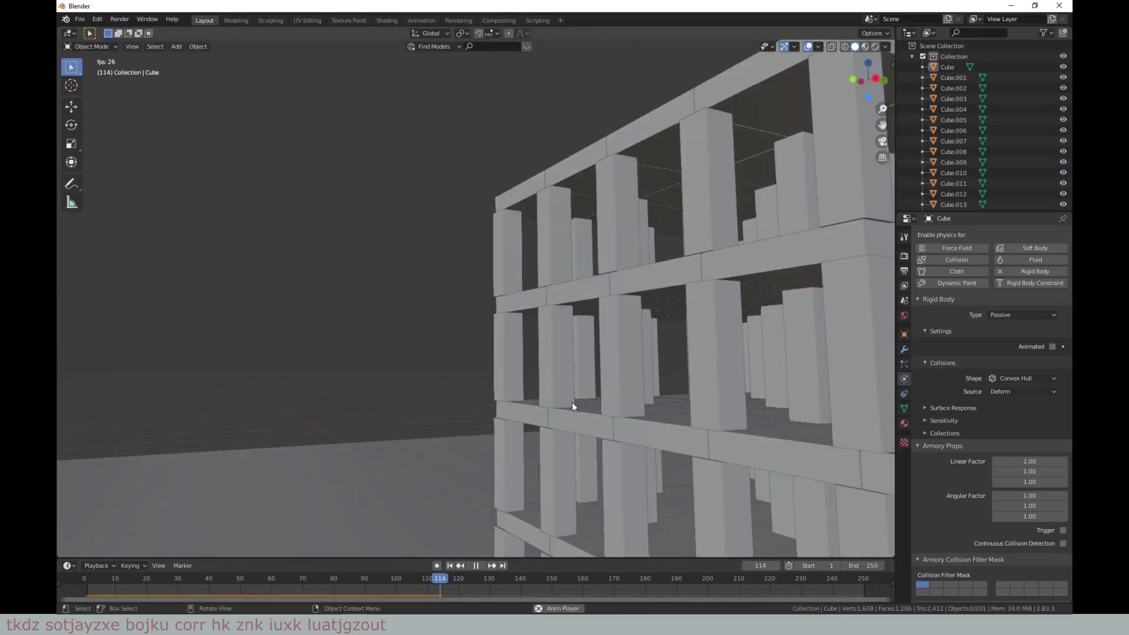
left_click(450, 566)
type("100")
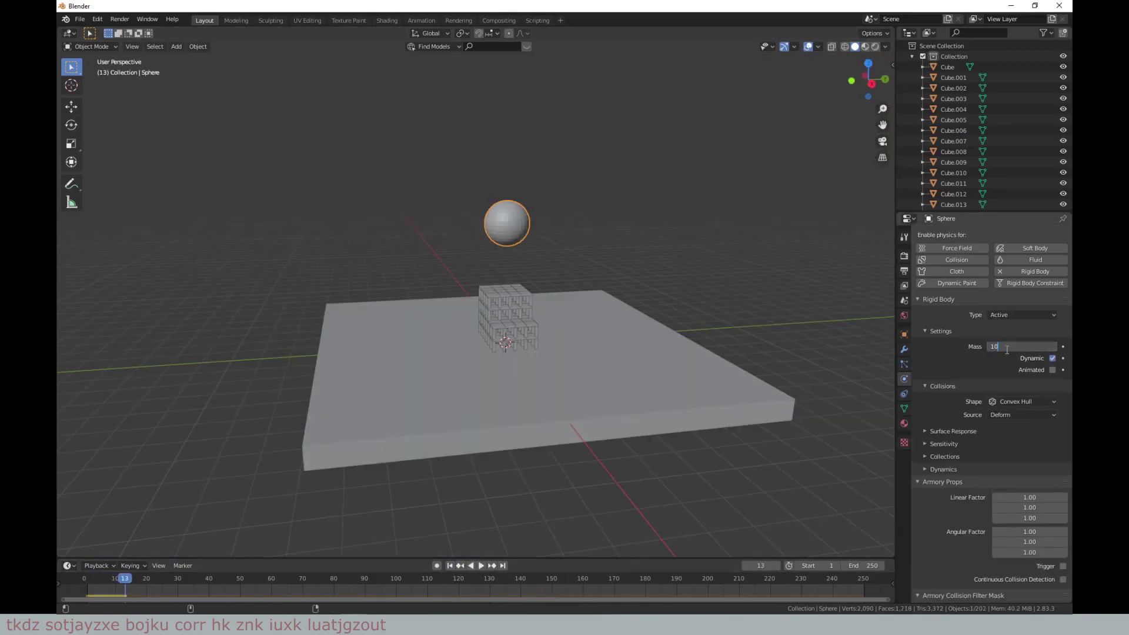
Step: Set the sphere's mass to 100 kg, replay the impact, then delete the sphere
key("Return")
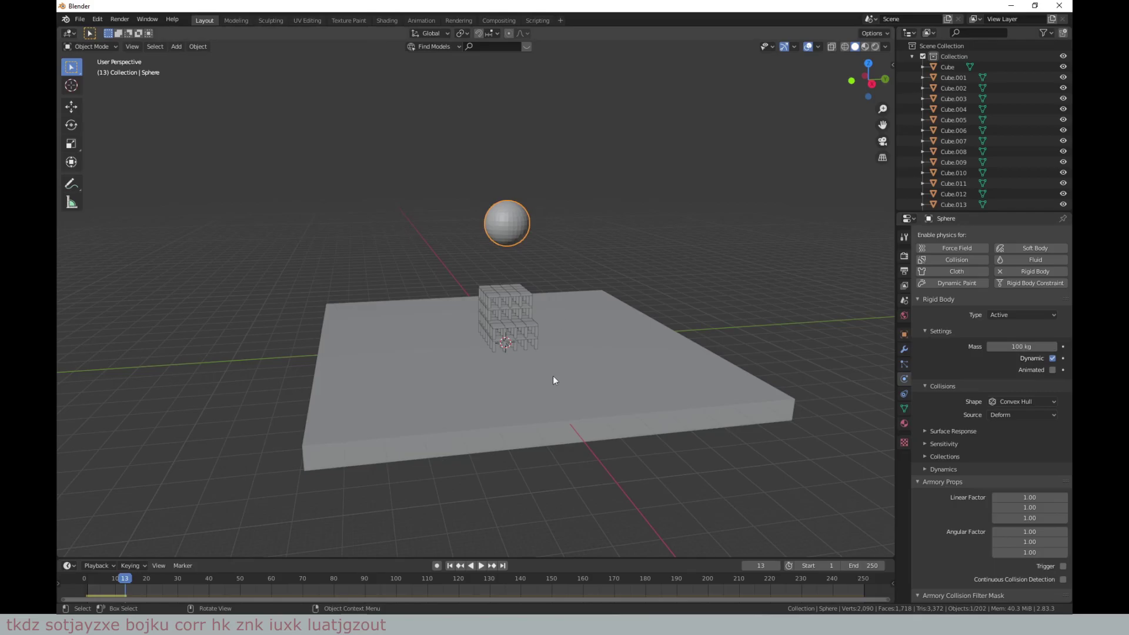
left_click(481, 565)
scroll(547, 345, "up", 5)
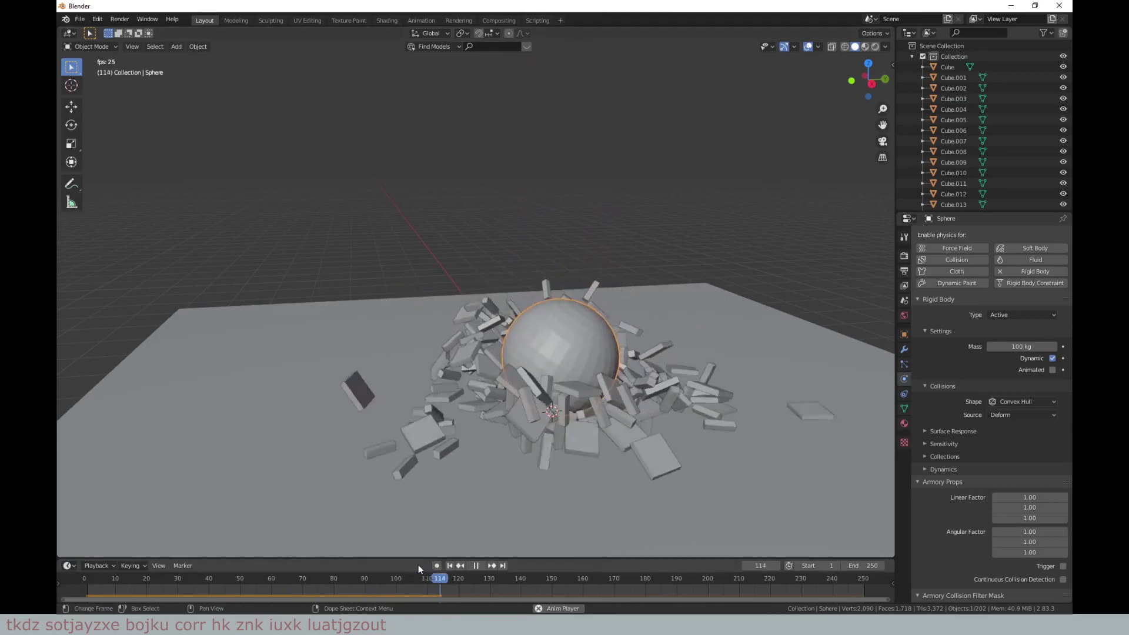
left_click(450, 566)
key("space")
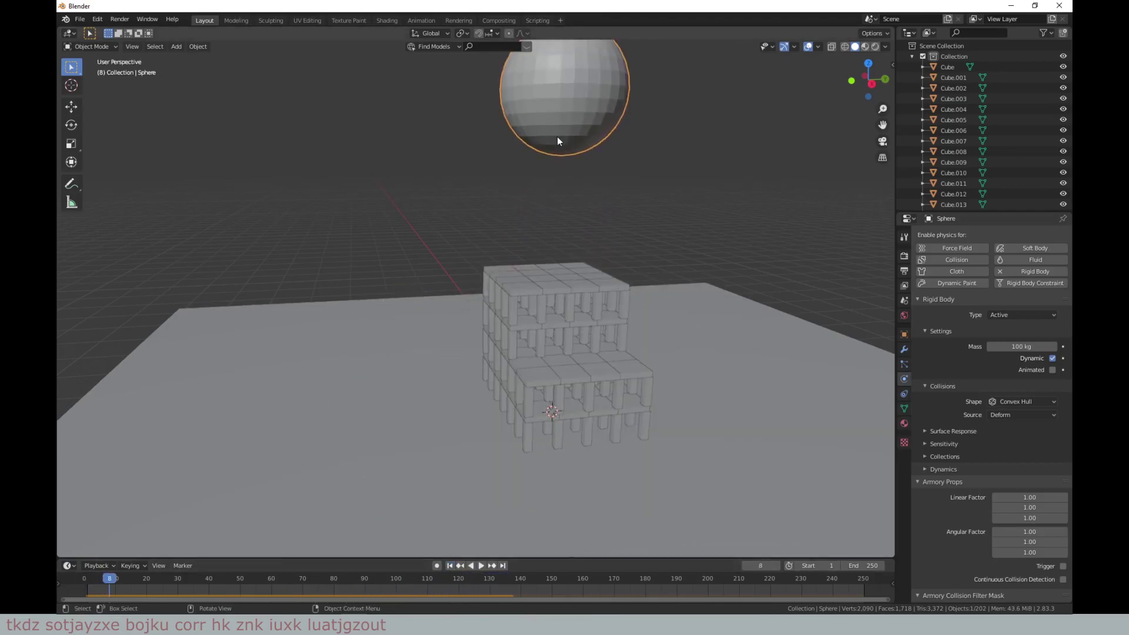
left_click(450, 567)
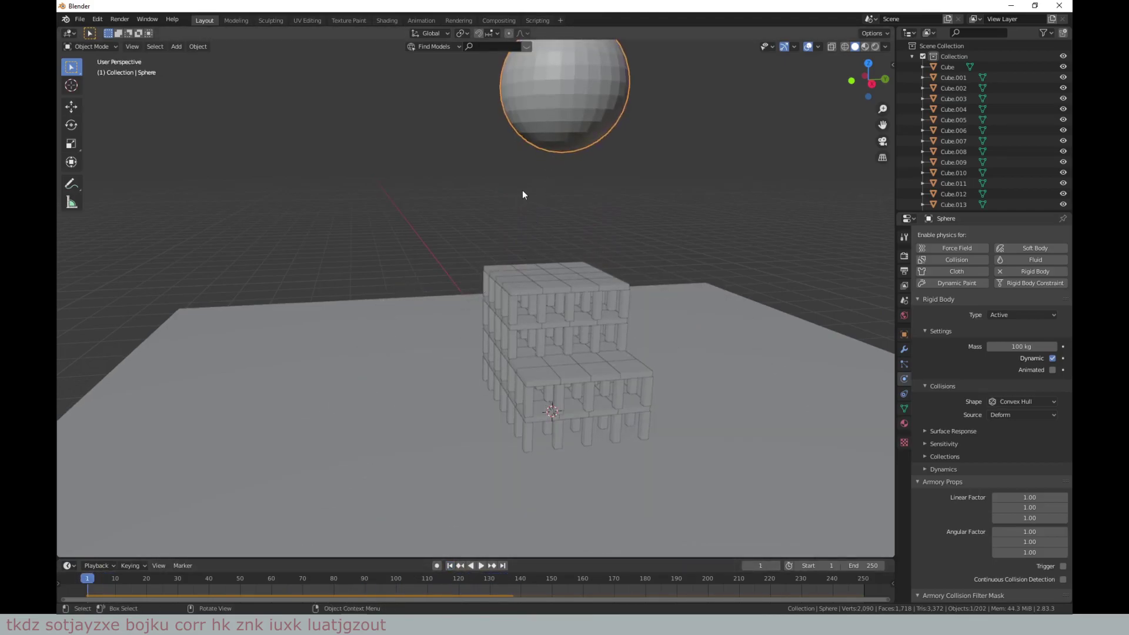
key("Delete")
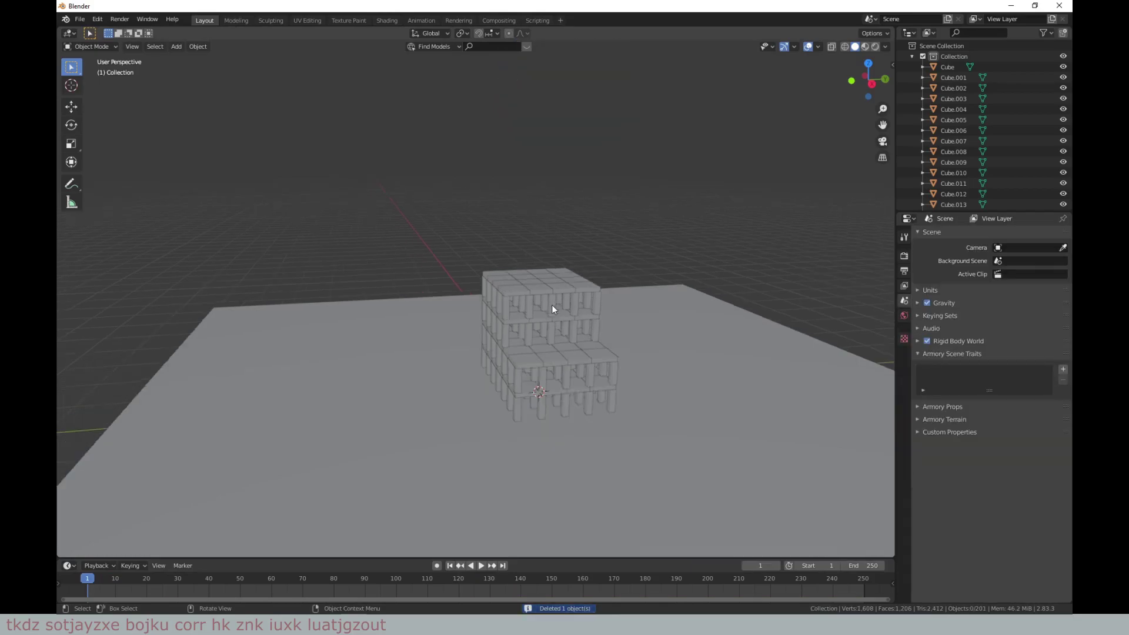
Step: Switch to the Animation workspace
scroll(552, 305, "down", 5)
left_click(419, 21)
scroll(531, 239, "down", 5)
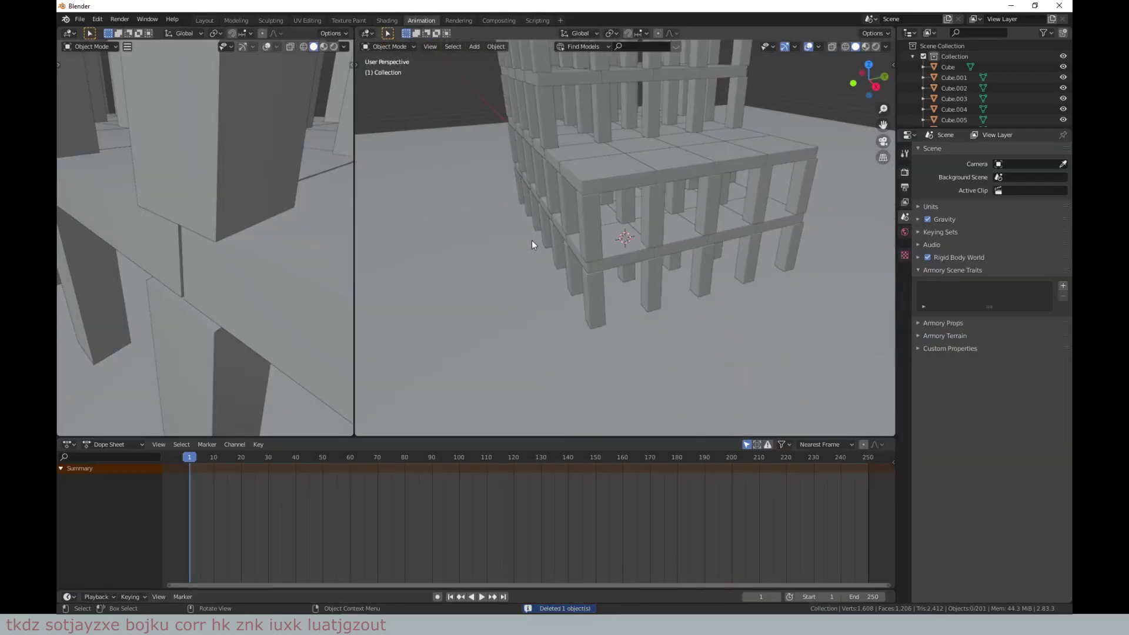
scroll(531, 240, "down", 3)
scroll(485, 216, "down", 2)
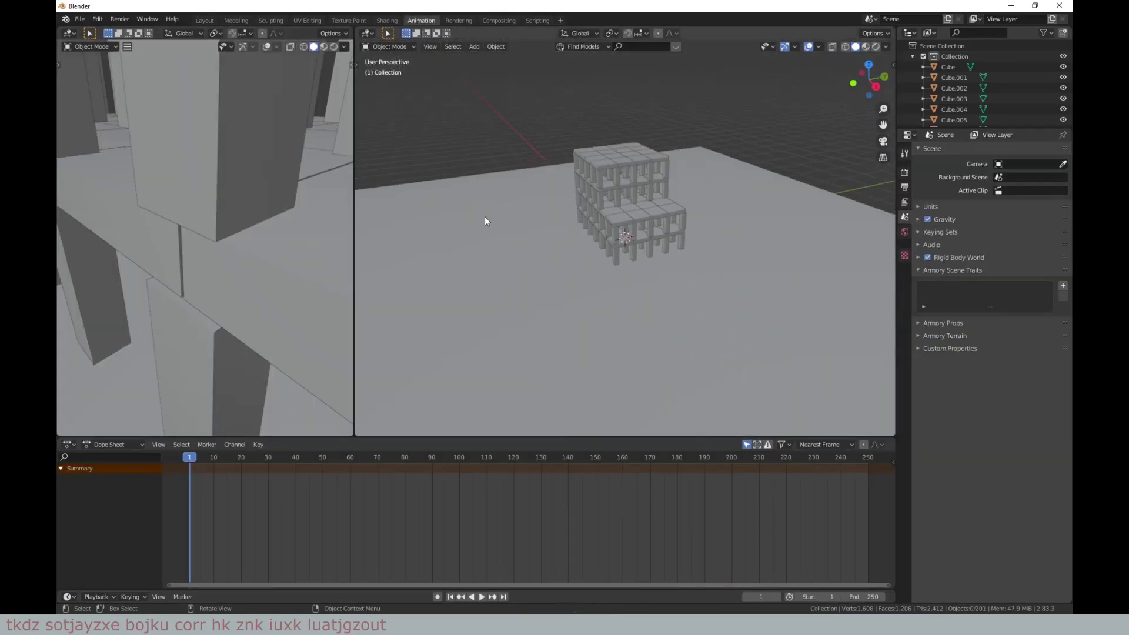
left_click(126, 48)
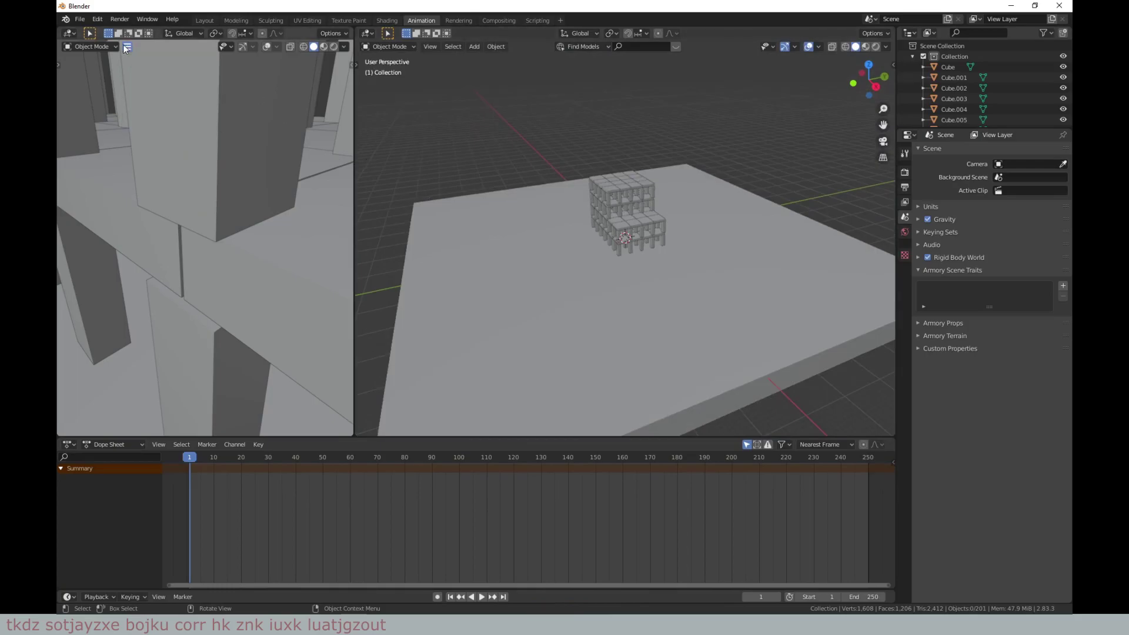
left_click(117, 46)
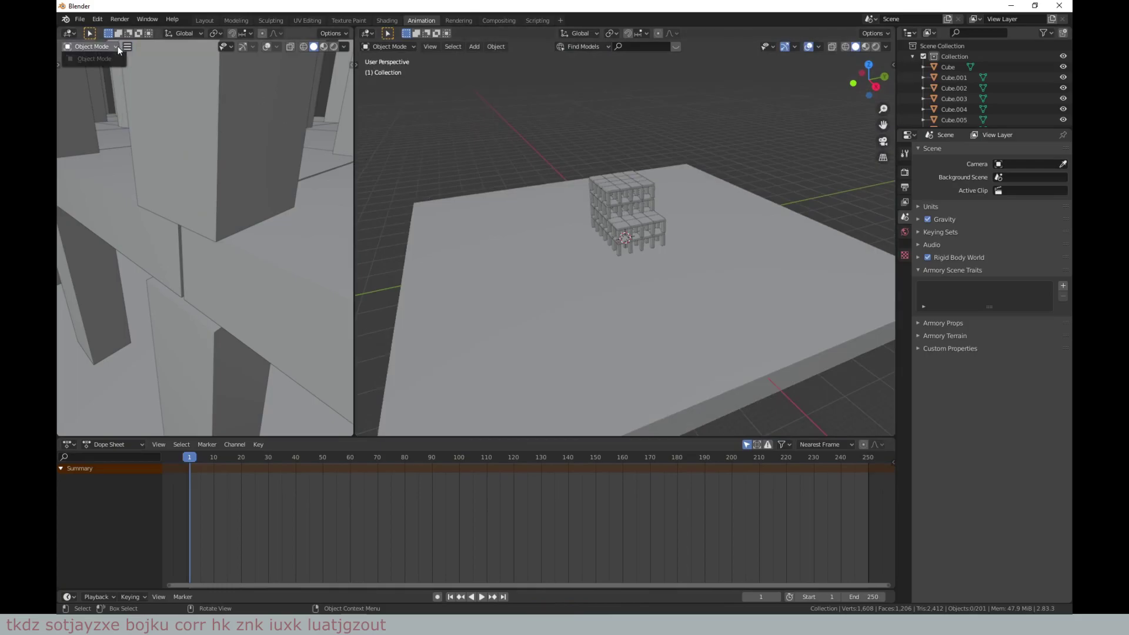
Step: Turn the left editor into the Graph Editor and select the ground slab
left_click(70, 35)
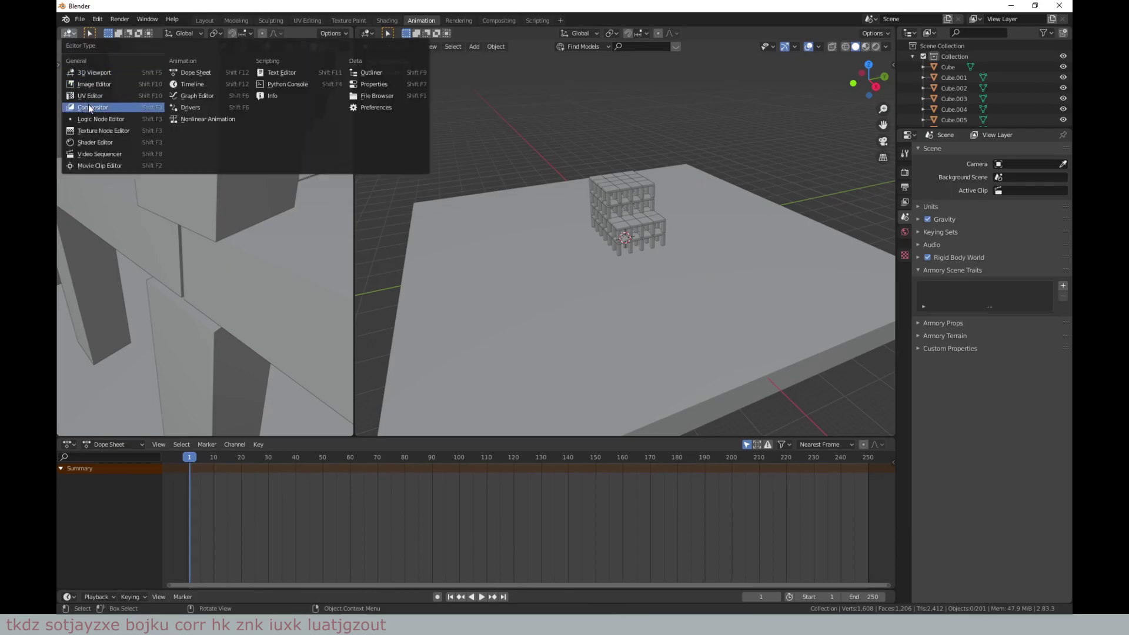
left_click(199, 95)
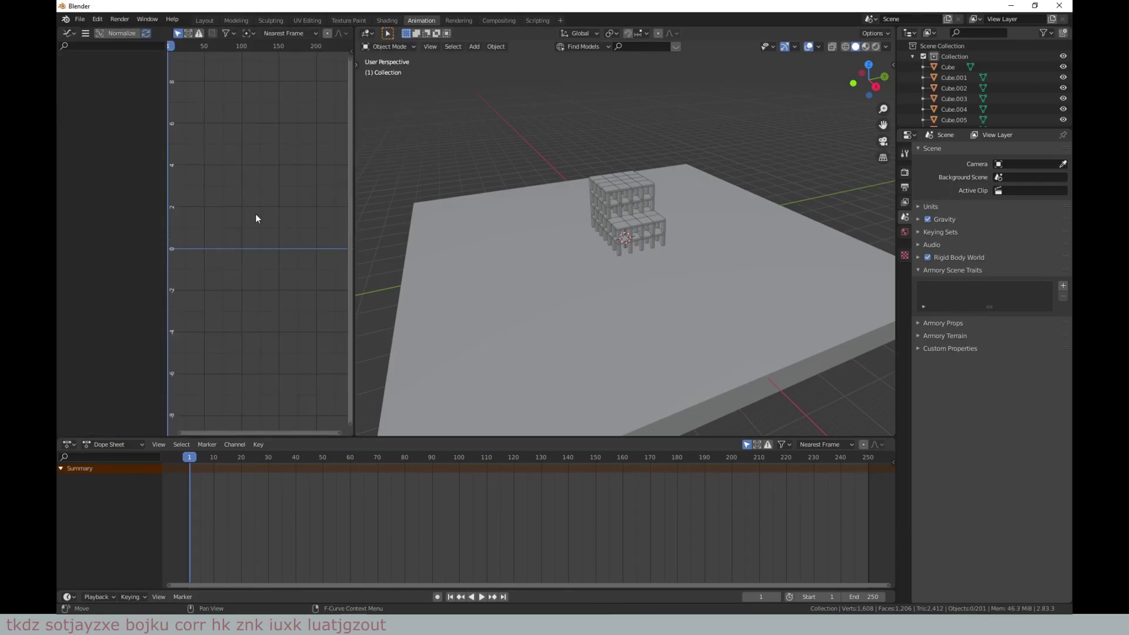
scroll(255, 214, "down", 2)
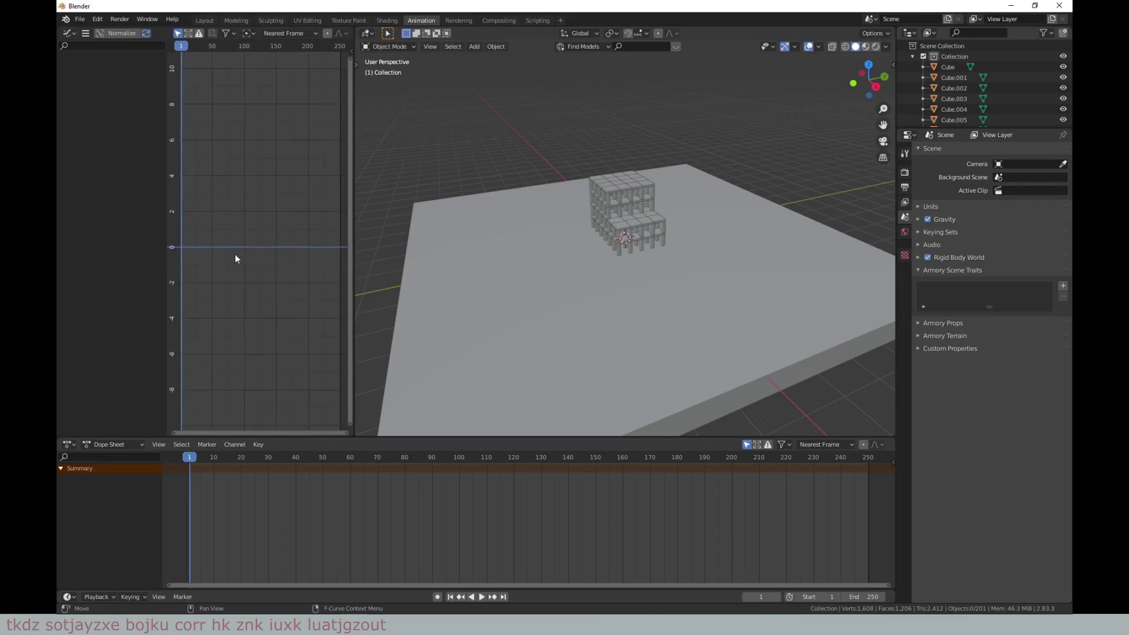
left_click(553, 245)
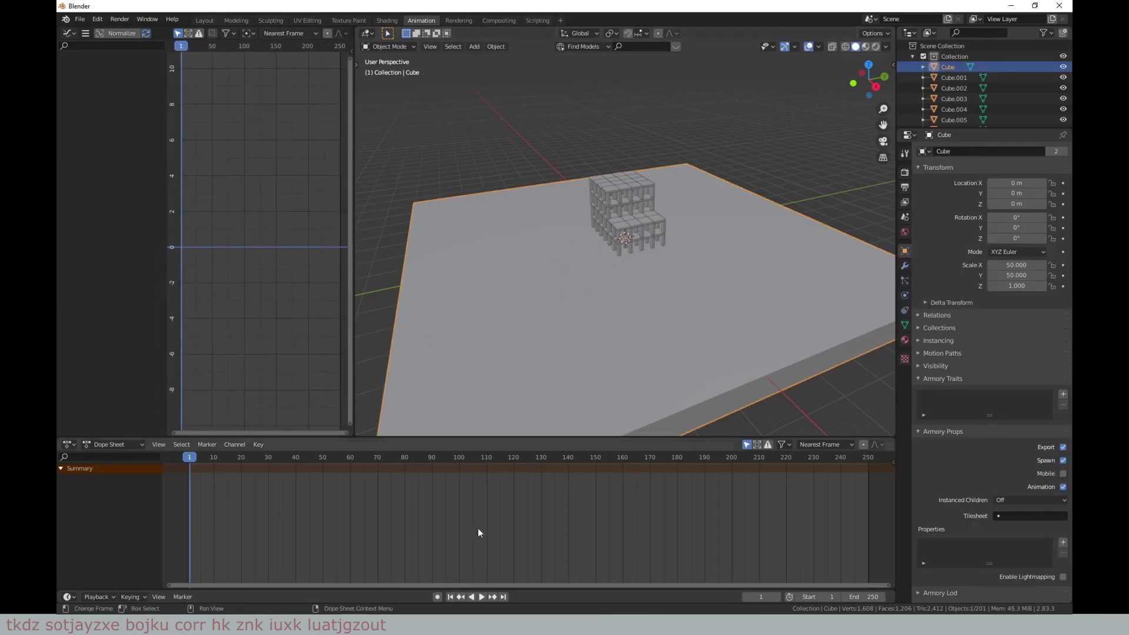
Step: Key the slab's location at frame 1 and frame 250, then return to the start
key("i")
left_click(555, 276)
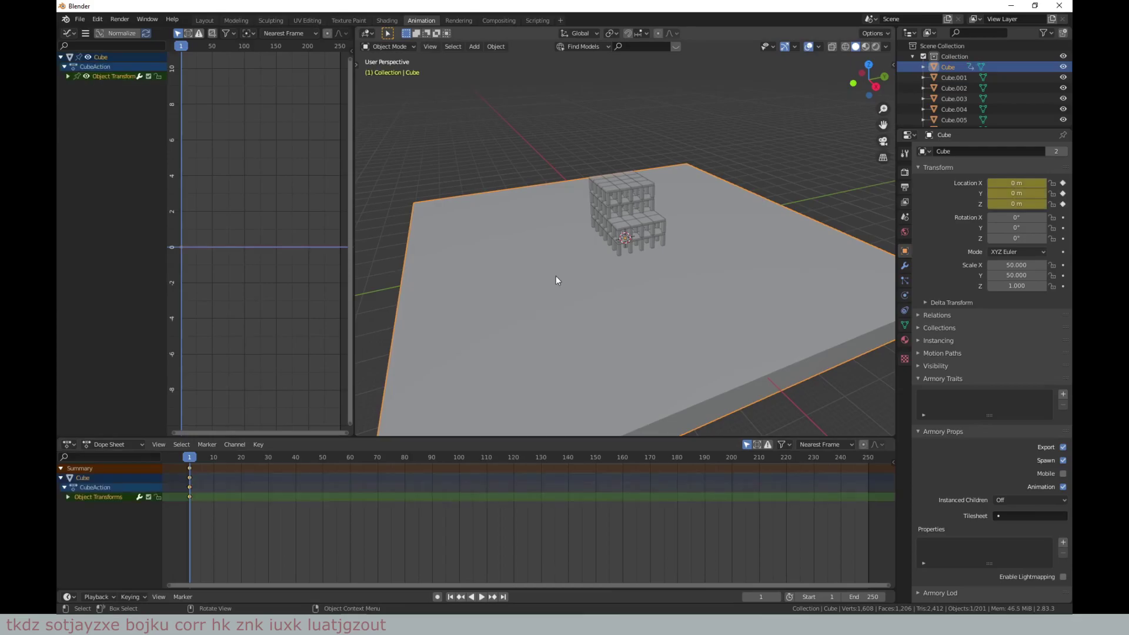
left_click(503, 596)
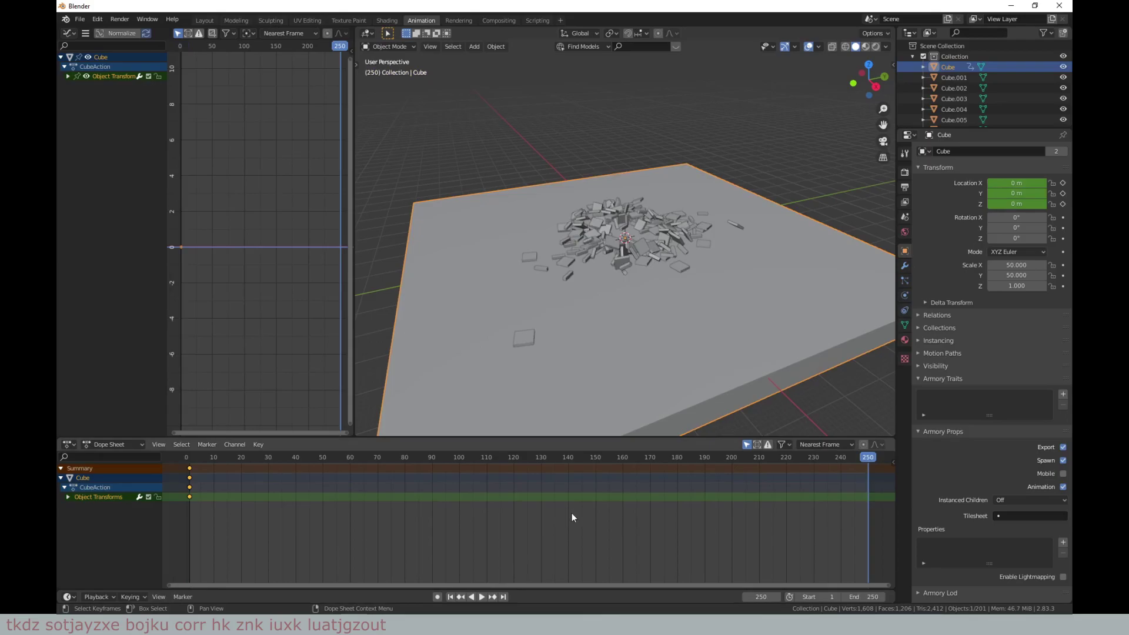
key("i")
left_click(613, 277)
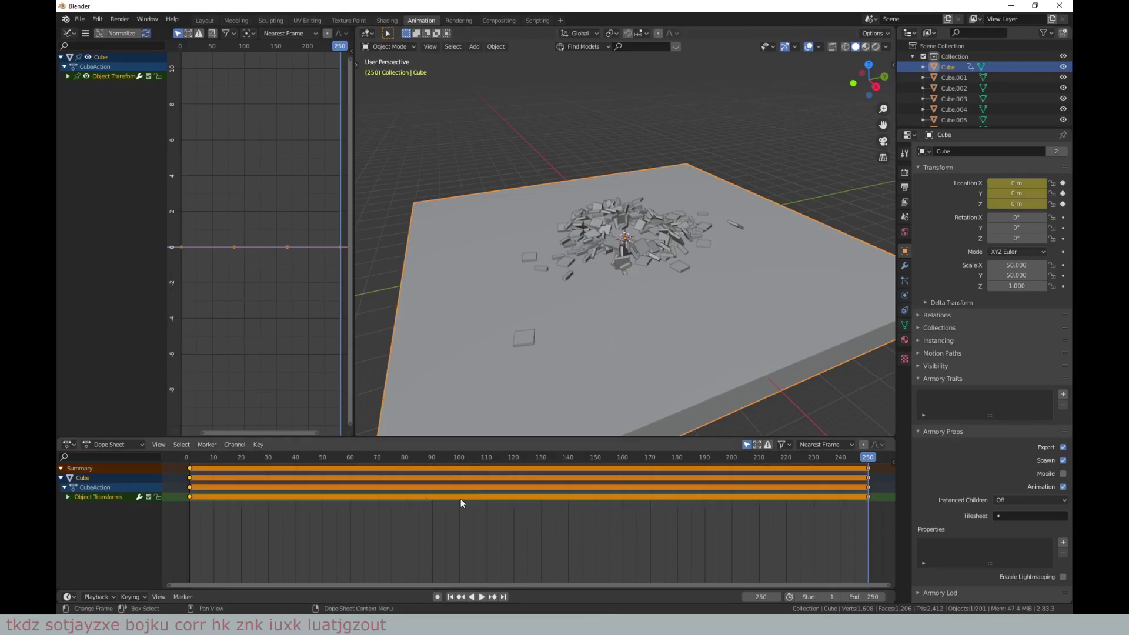
left_click(449, 596)
key("space")
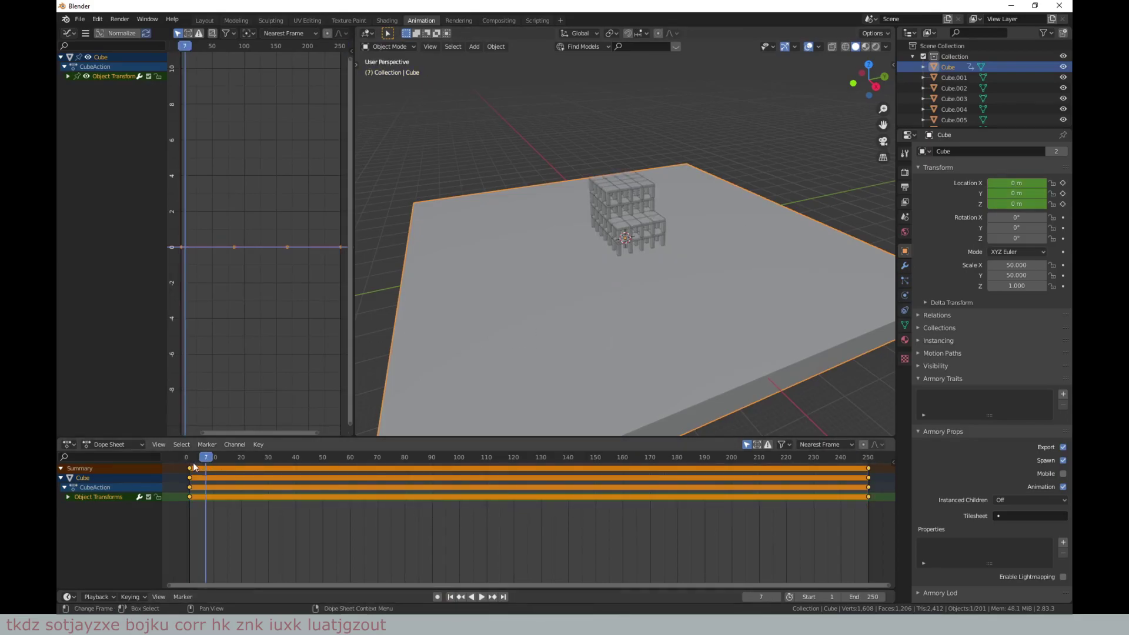
Step: Expand the slab's location channels in the Graph Editor, frame all curves, and show its Physics settings
left_click_drag(194, 467, 183, 467)
scroll(224, 261, "up", 3)
middle_click_drag(234, 269, 294, 261)
left_click(67, 77)
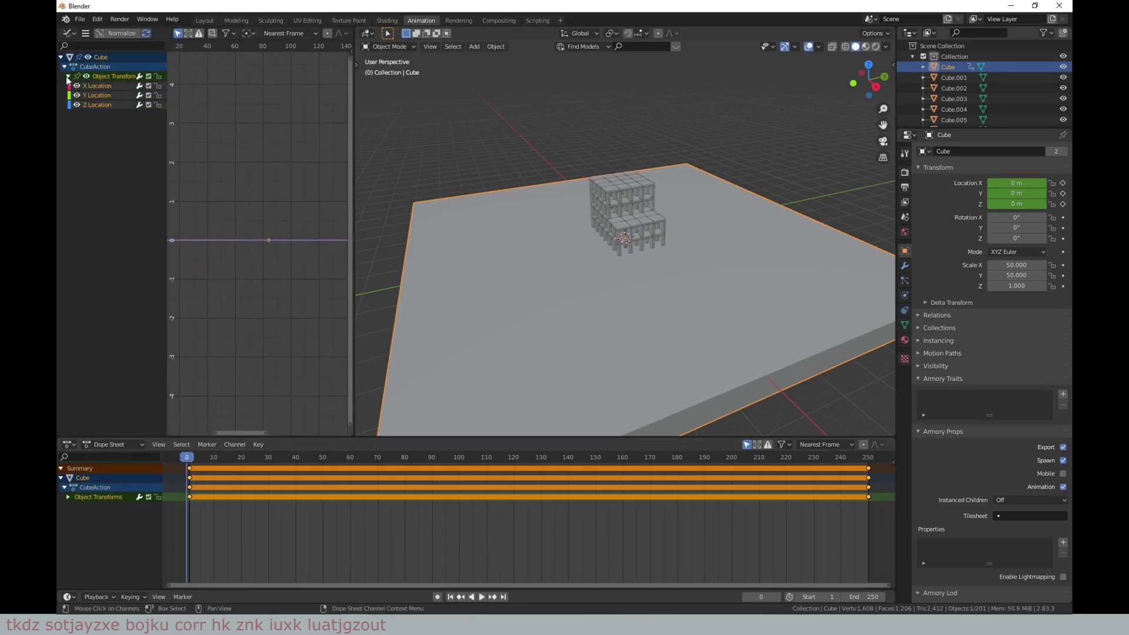
left_click(100, 104)
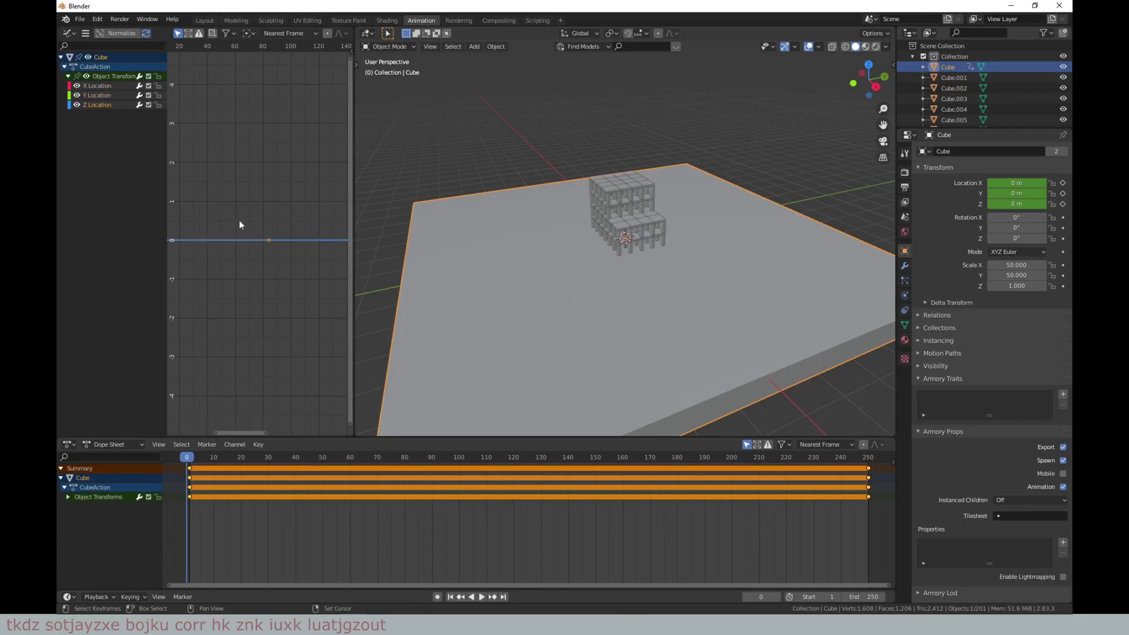
key("KP_Decimal")
key("Home")
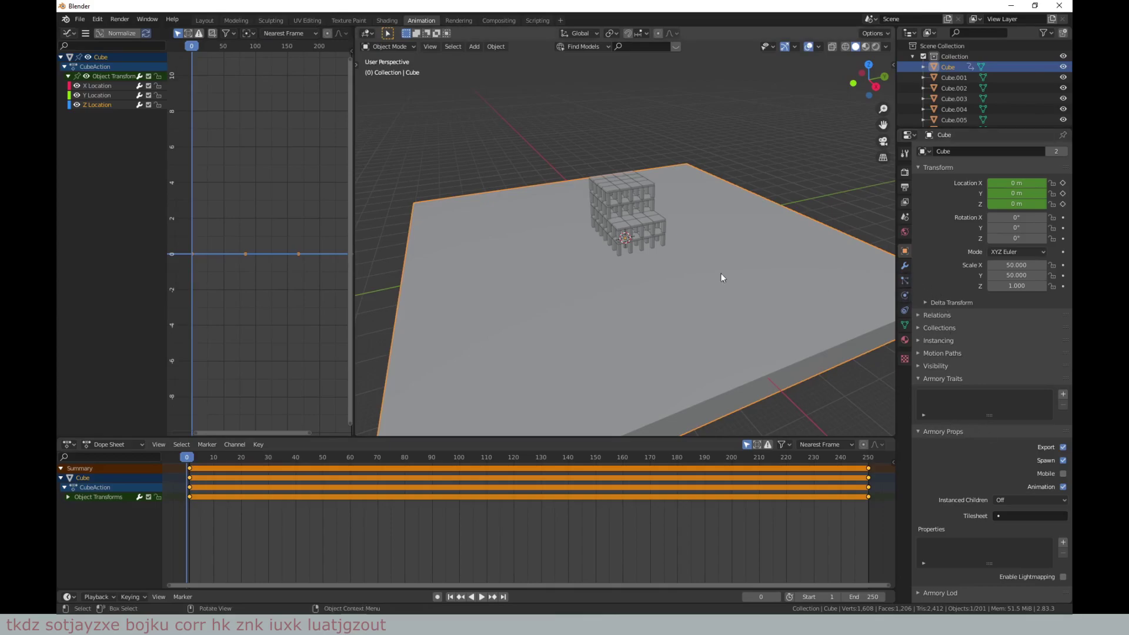
left_click(905, 295)
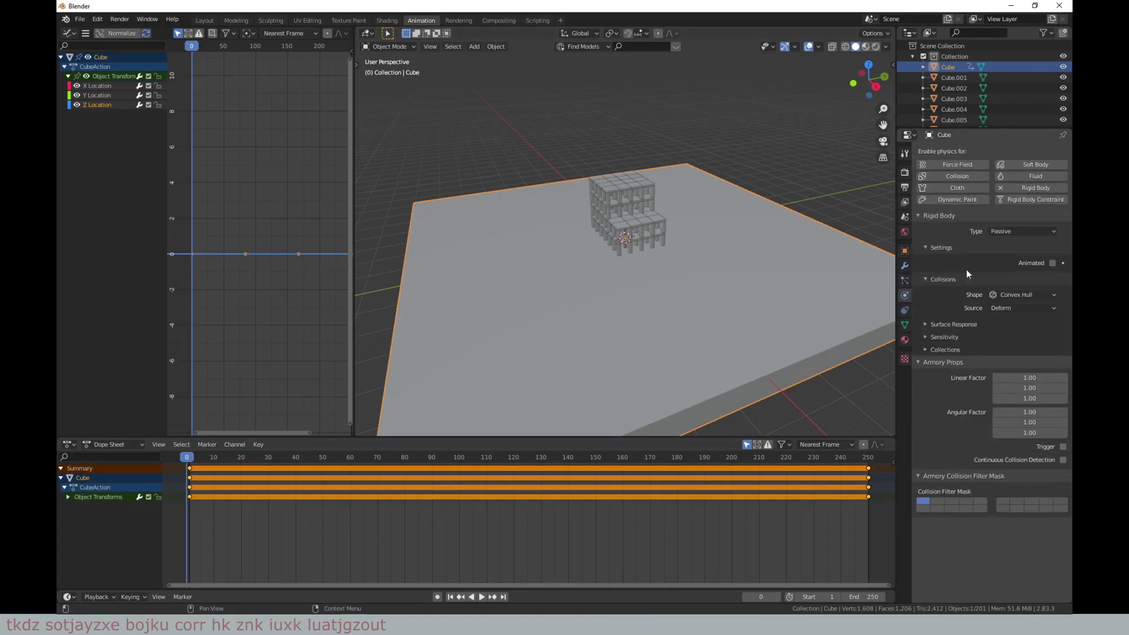
Step: Tick Animated on the slab's passive rigid body and widen the Graph Editor
left_click(1052, 262)
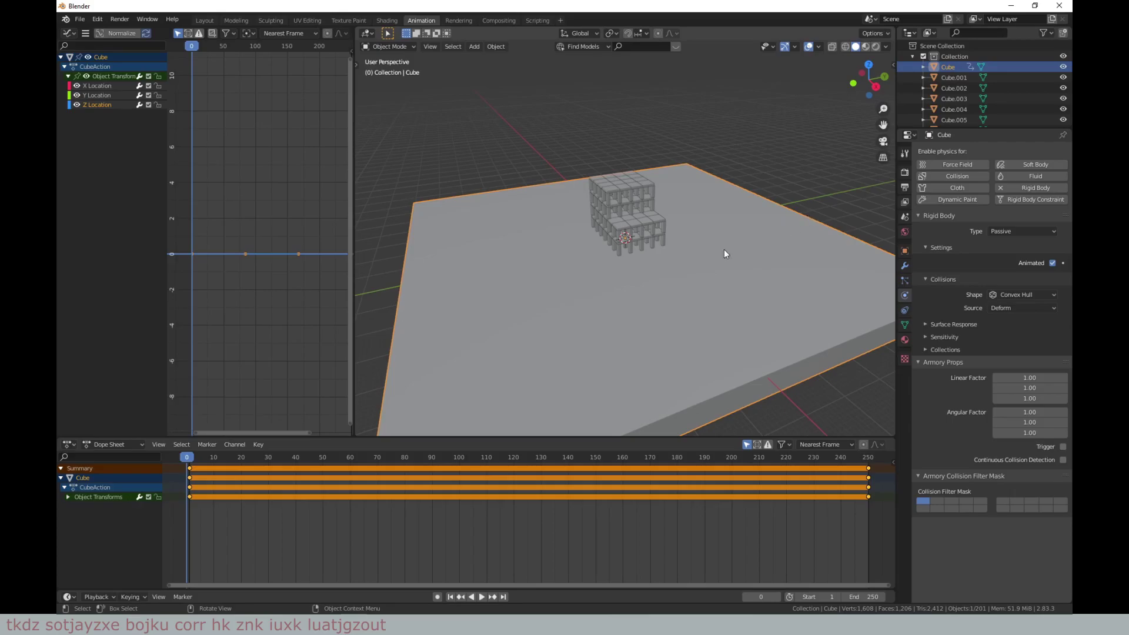
mouse_move(582, 325)
middle_mouse_down()
mouse_move(724, 334)
mouse_move(672, 309)
middle_mouse_up()
scroll(205, 247, "up", 1)
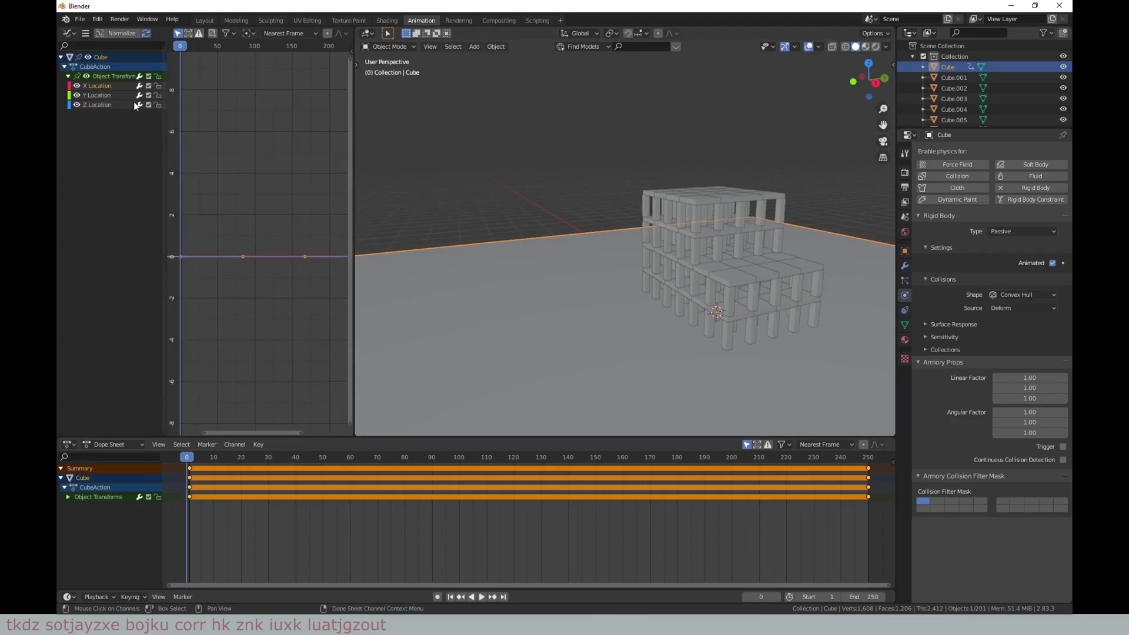
left_click_drag(353, 129, 510, 129)
middle_click_drag(720, 287, 706, 276)
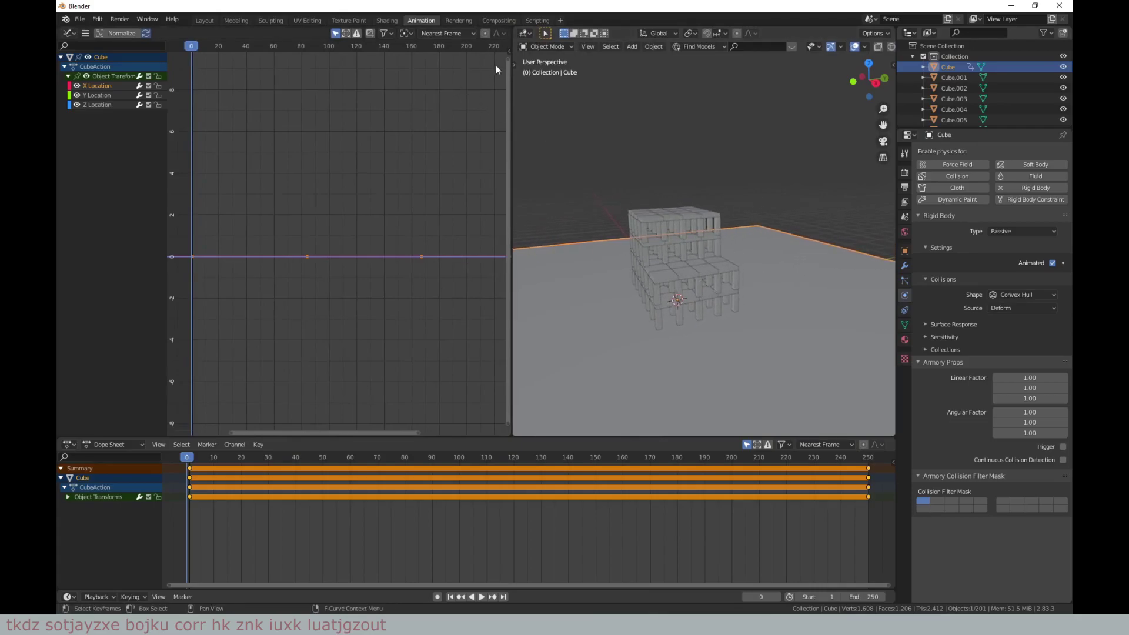
Step: Add a Noise modifier (scale 1, strength 1) to the slab's X Location curve
key("n")
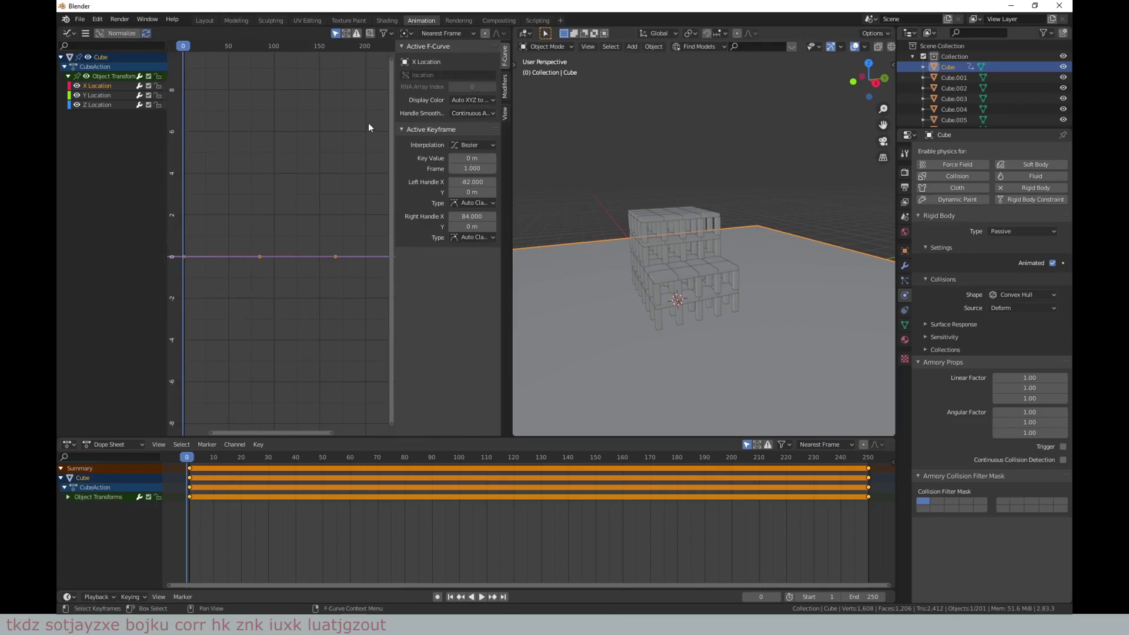
left_click(503, 90)
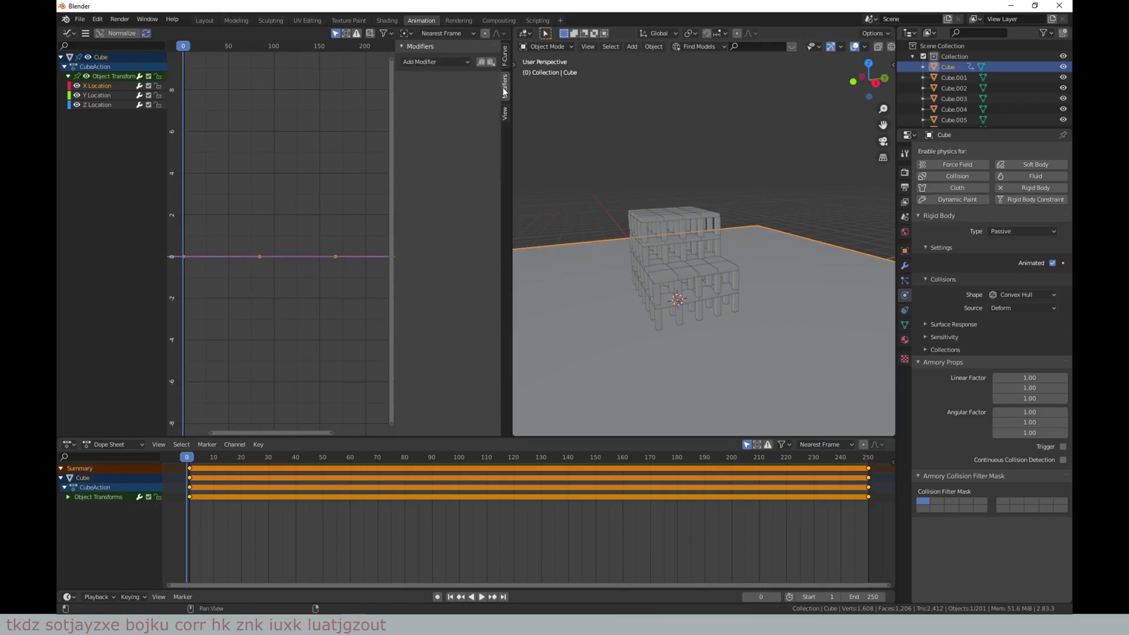
left_click(449, 61)
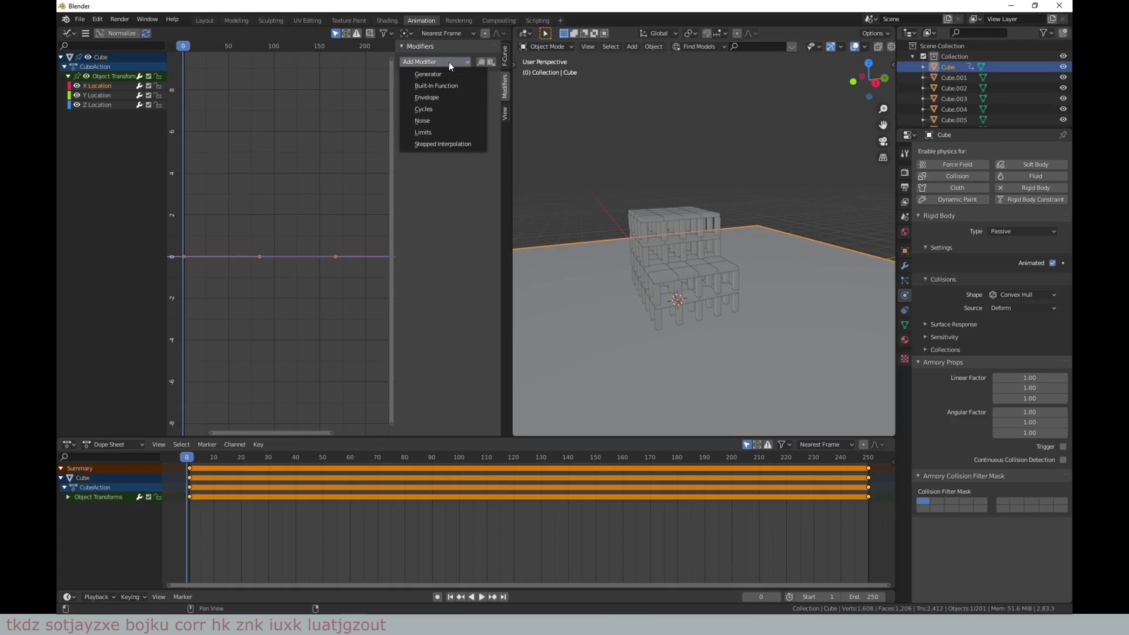
left_click(427, 119)
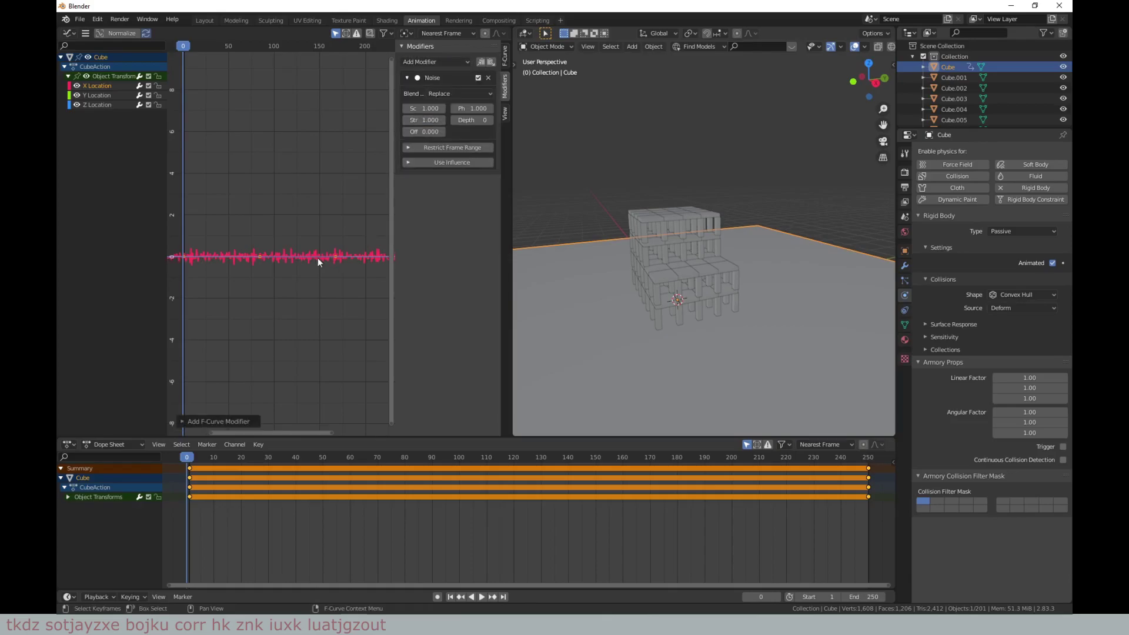
scroll(317, 258, "up", 3)
scroll(256, 268, "up", 2)
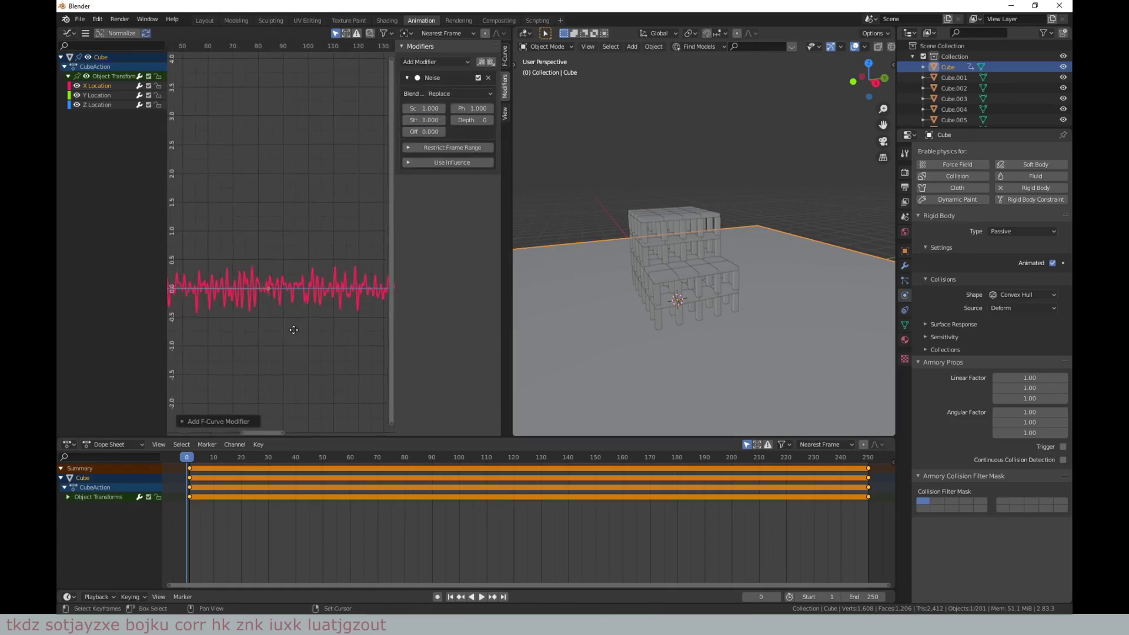
Step: Play and stop the animation to preview the ground shaking
middle_click_drag(256, 321, 391, 312)
scroll(646, 358, "down", 4)
key("space")
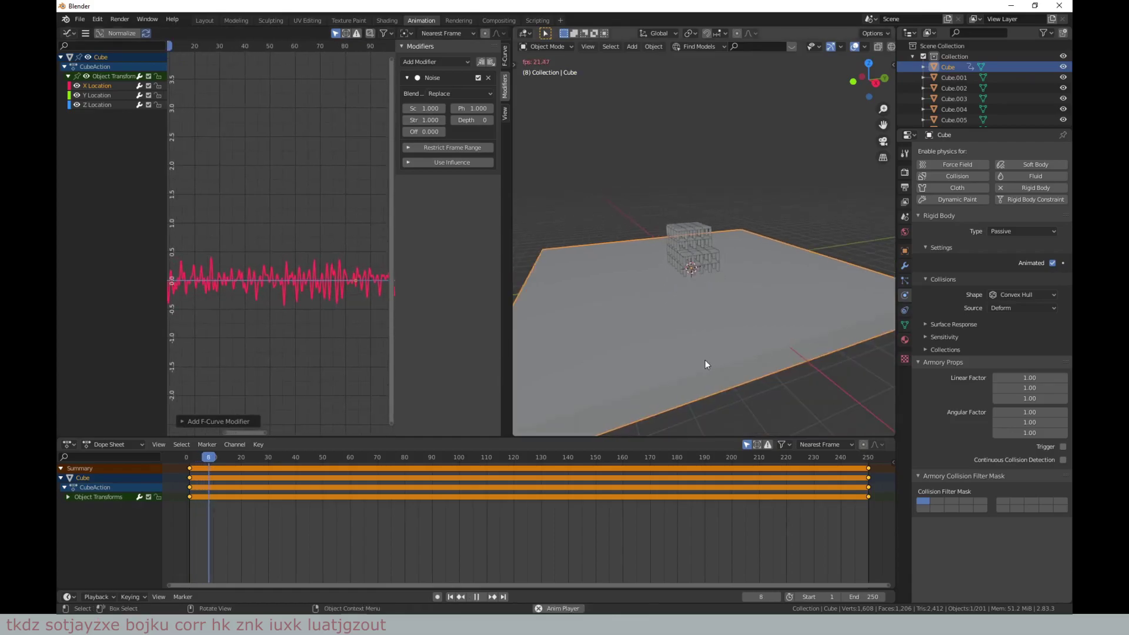
scroll(710, 341, "up", 4)
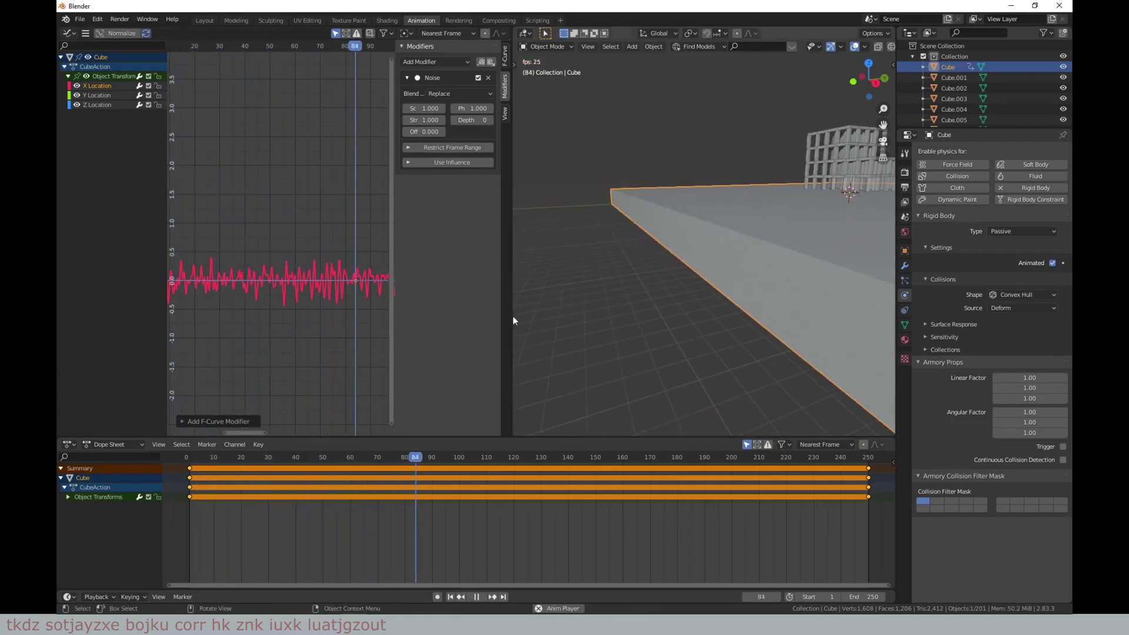
middle_click_drag(696, 217, 690, 256)
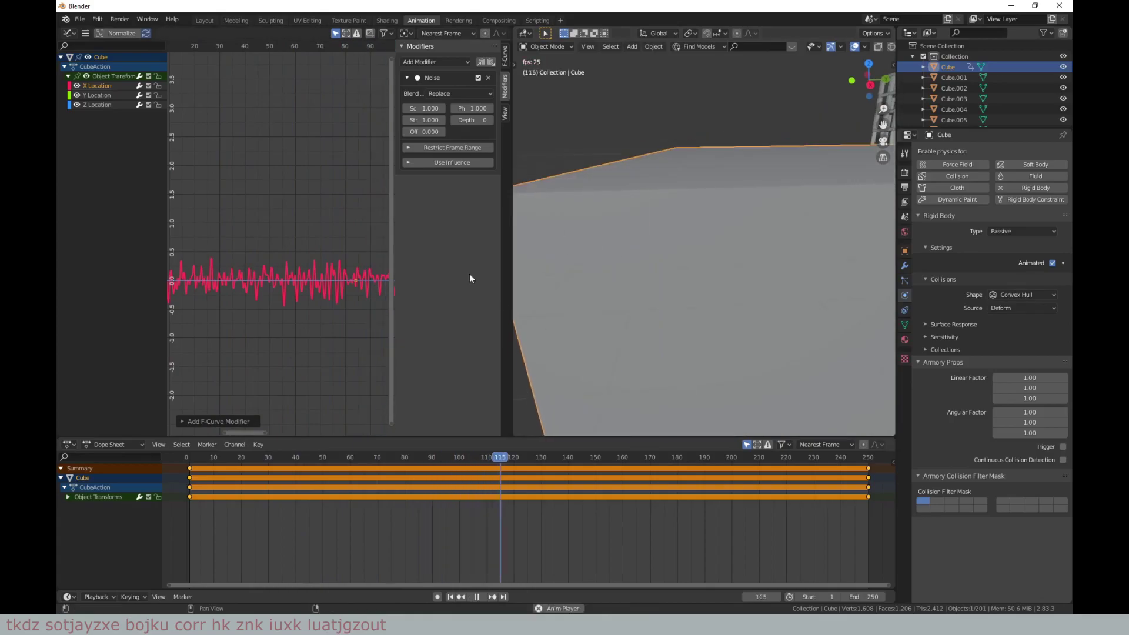
key("space")
scroll(679, 250, "down", 5)
Step: Raise the Noise scale to 4.7 for slower shaking and replay from frame 1
left_click(450, 596)
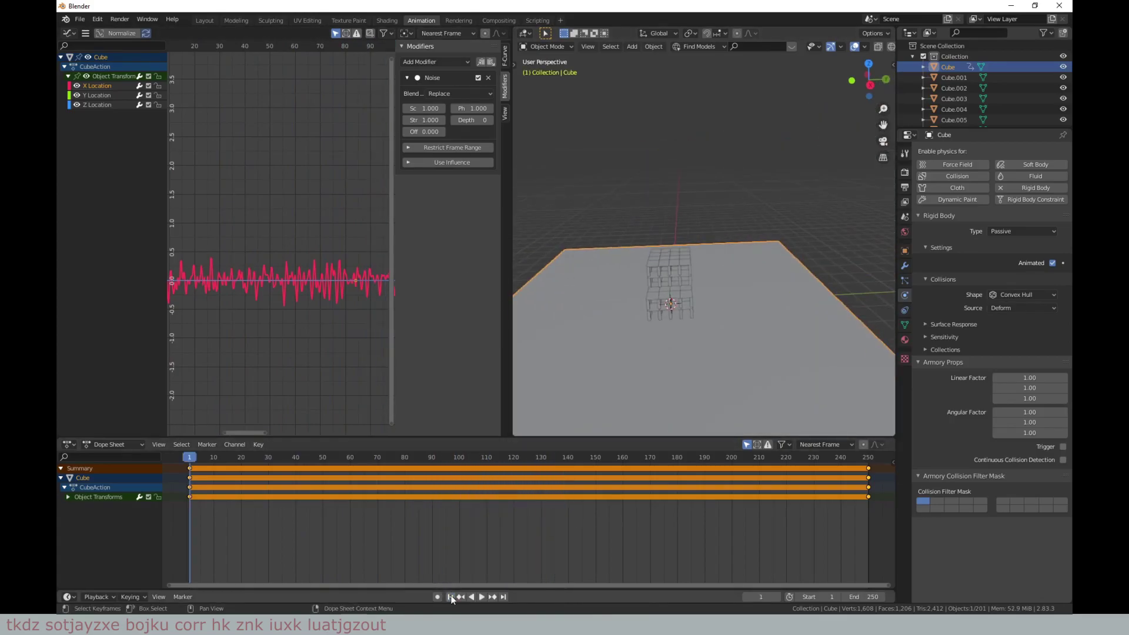
key("space")
scroll(723, 229, "up", 4)
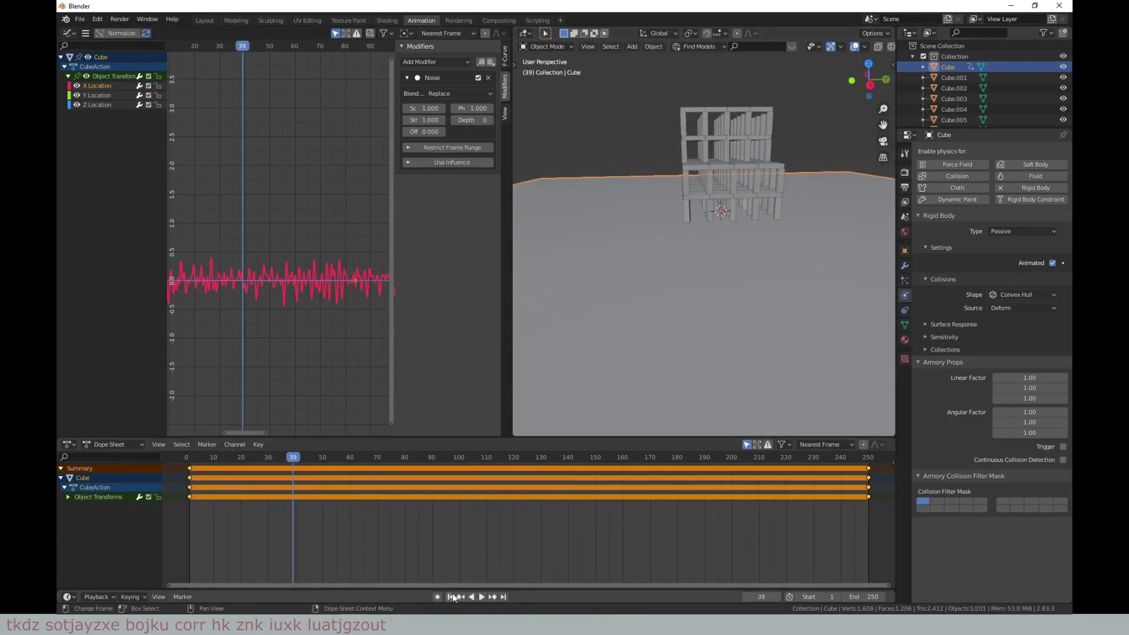
left_click(450, 596)
middle_click_drag(171, 111, 197, 143)
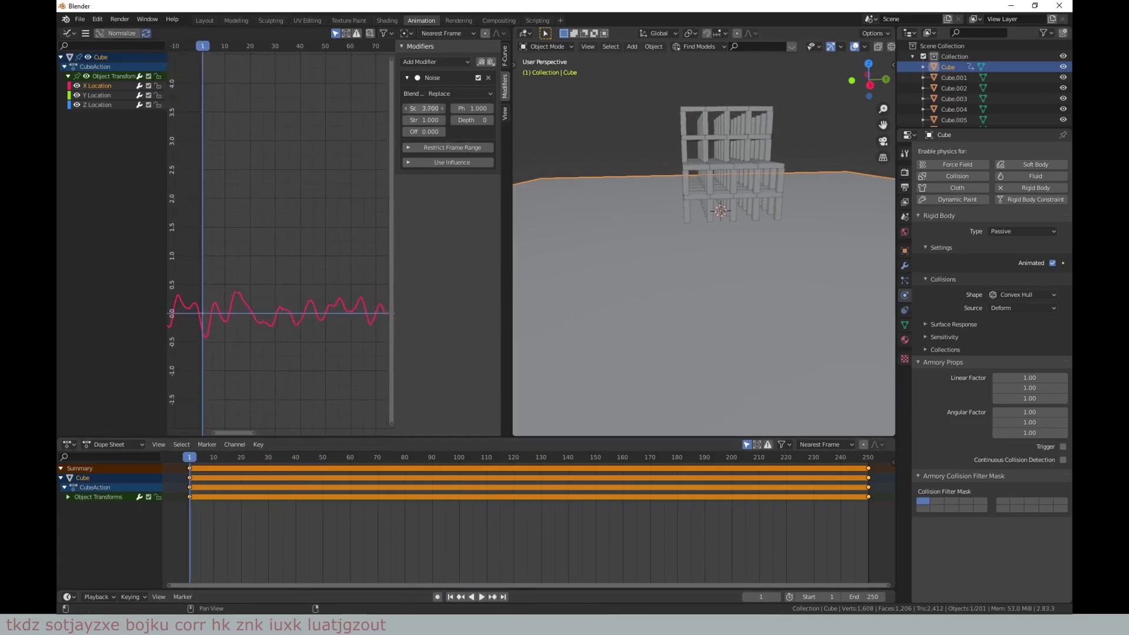
left_click_drag(415, 108, 446, 108)
key("space")
scroll(721, 277, "down", 5)
scroll(721, 276, "up", 4)
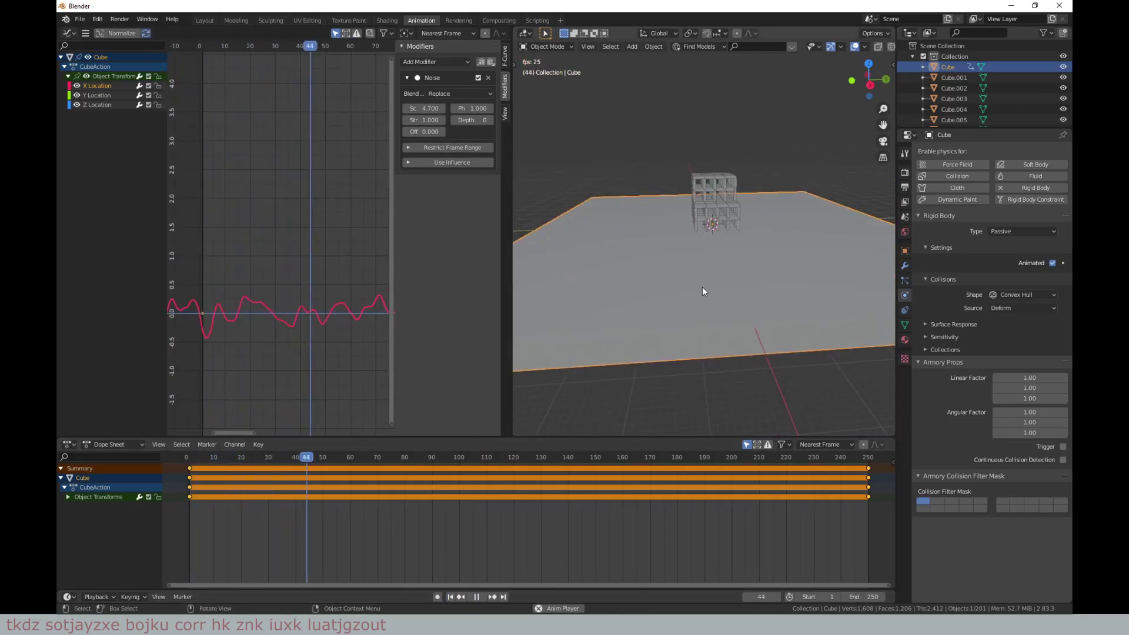
key("space")
Step: Raise the Noise strength to 5.2 and test the shaking
left_click_drag(423, 120, 453, 120)
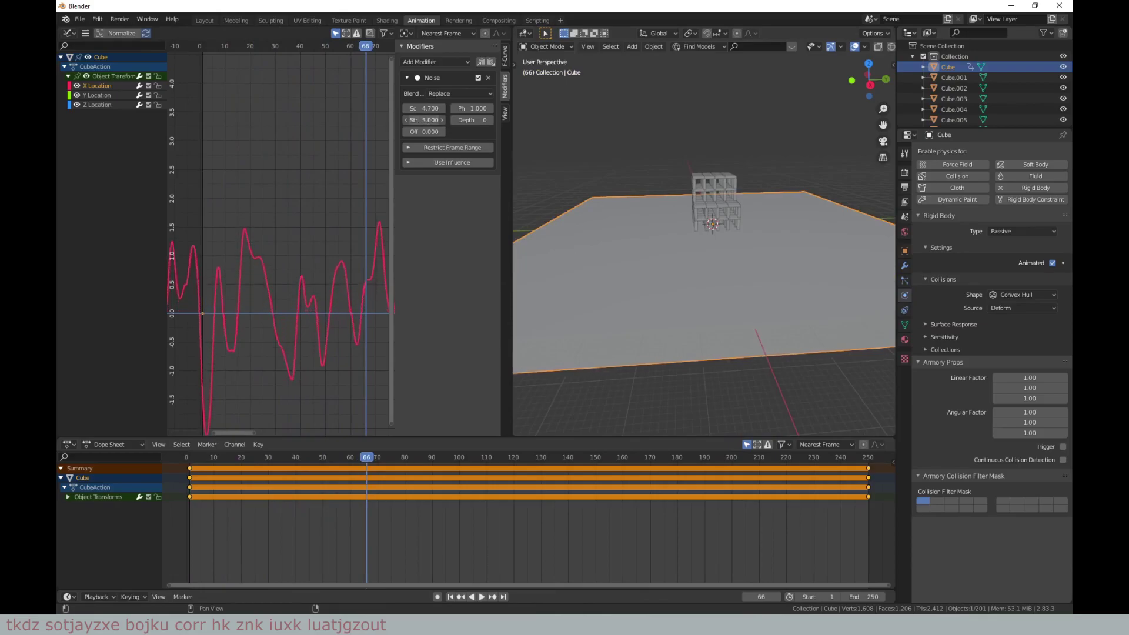
key("space")
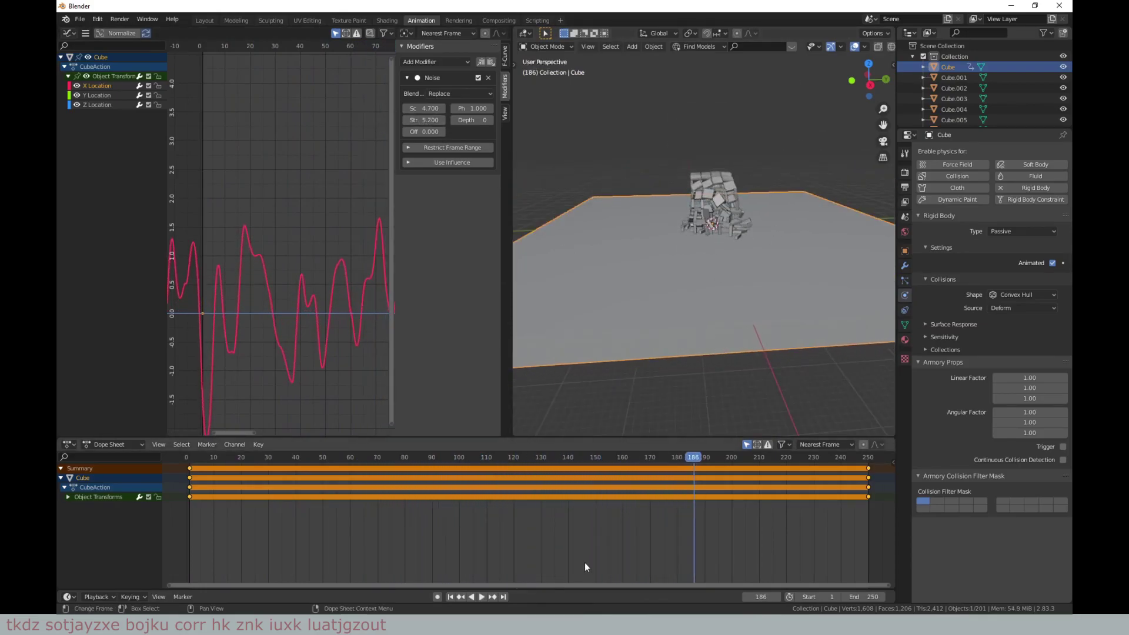
key("shift+Left")
key("space")
Step: Increase the Noise depth to 109, replay from frame 1, and enable Restrict Frame Range
mouse_move(470, 120)
left_mouse_down()
mouse_move(494, 120)
mouse_move(629, 377)
left_mouse_up()
key("space")
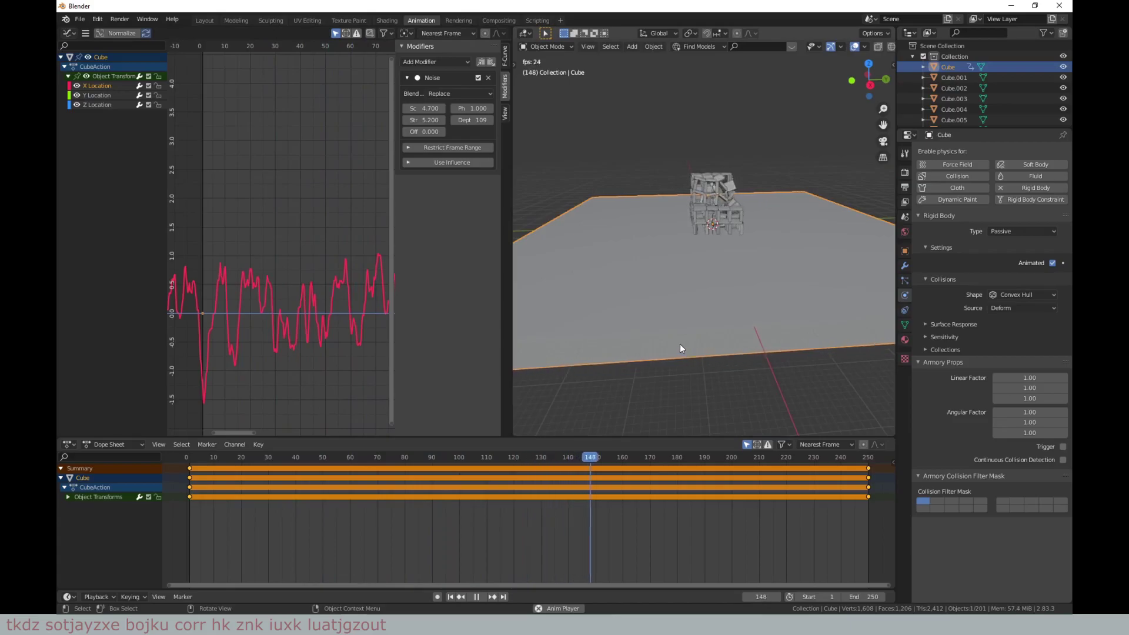
key("space")
left_click(450, 597)
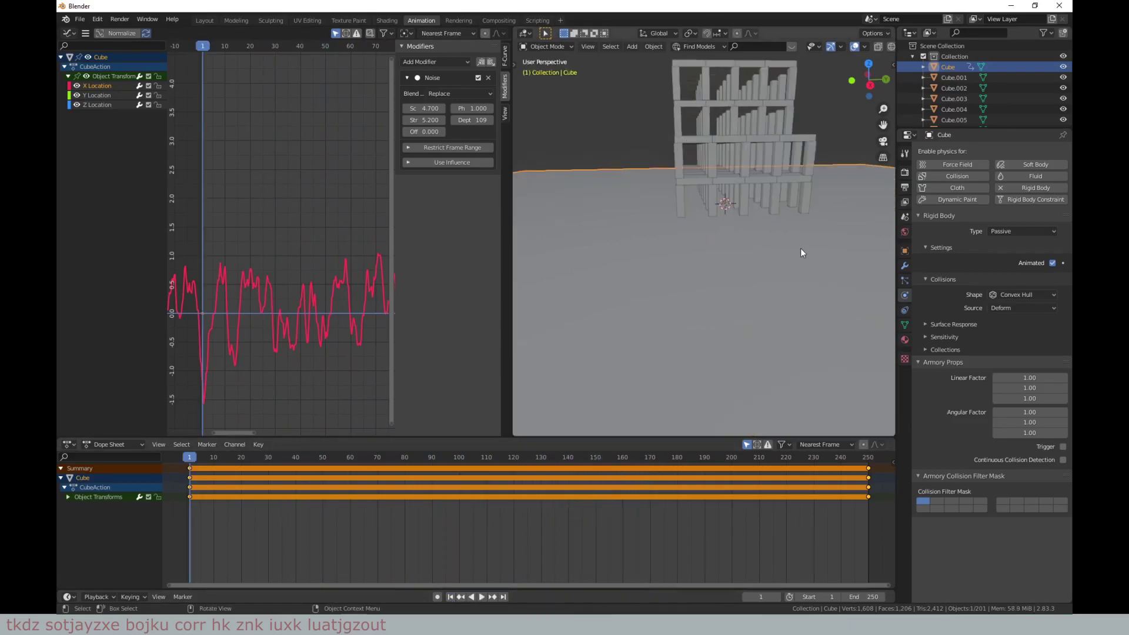
mouse_move(800, 248)
middle_mouse_down()
mouse_move(693, 308)
mouse_move(626, 316)
mouse_move(668, 255)
mouse_move(697, 259)
middle_mouse_up()
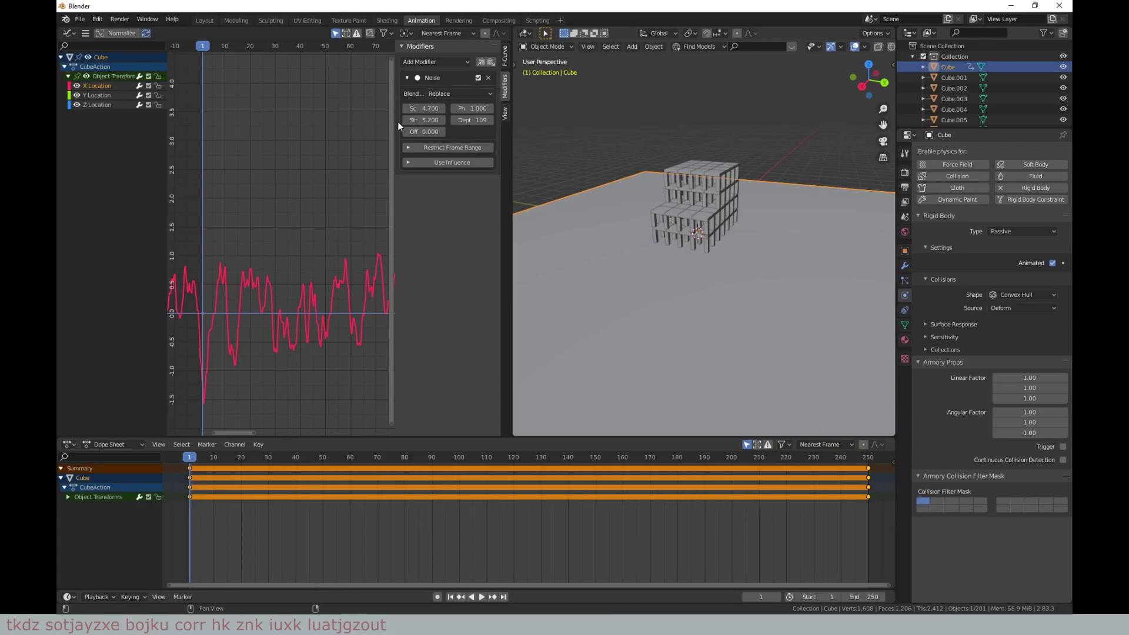
left_click(428, 146)
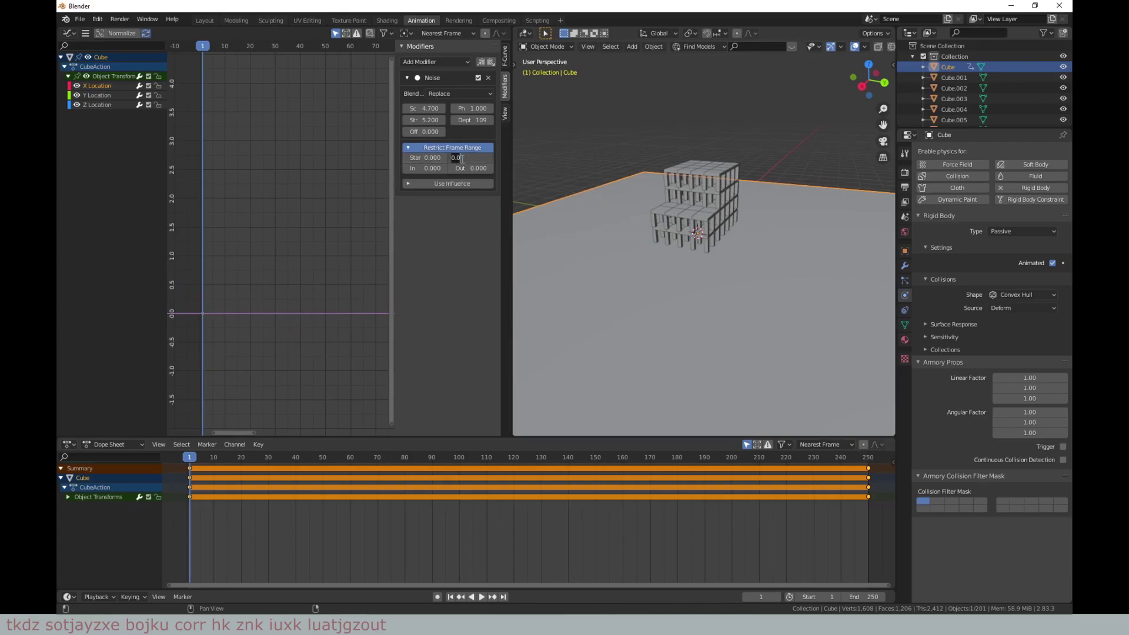
Step: Limit the noise to frames 50–200 with the end and start frame fields
type("0")
key("Return")
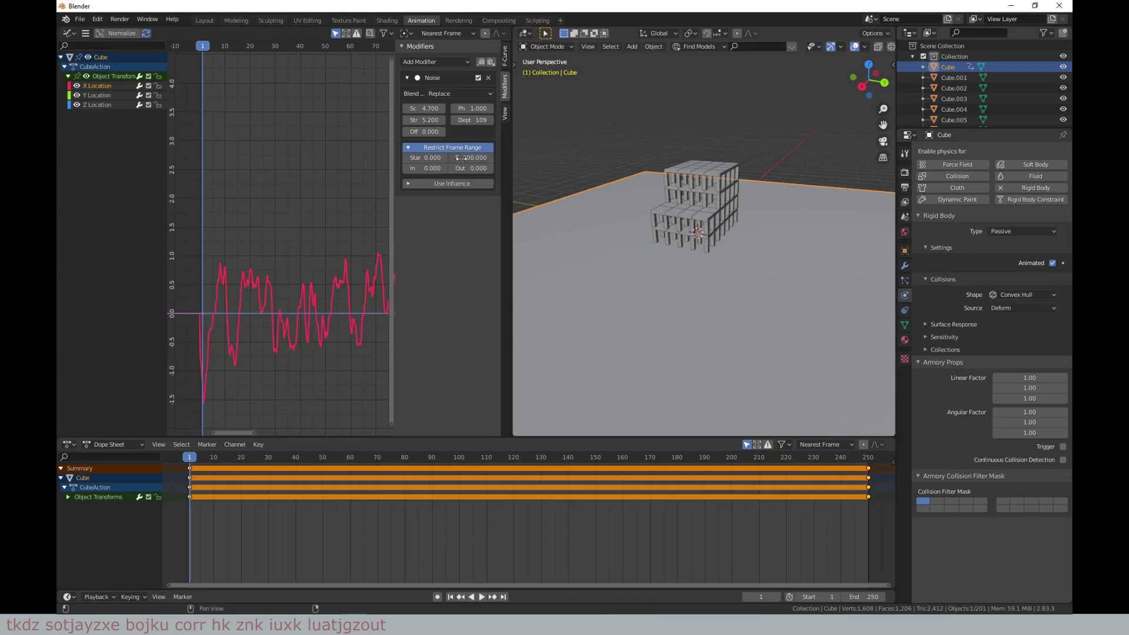
scroll(376, 255, "down", 2)
left_click(436, 157)
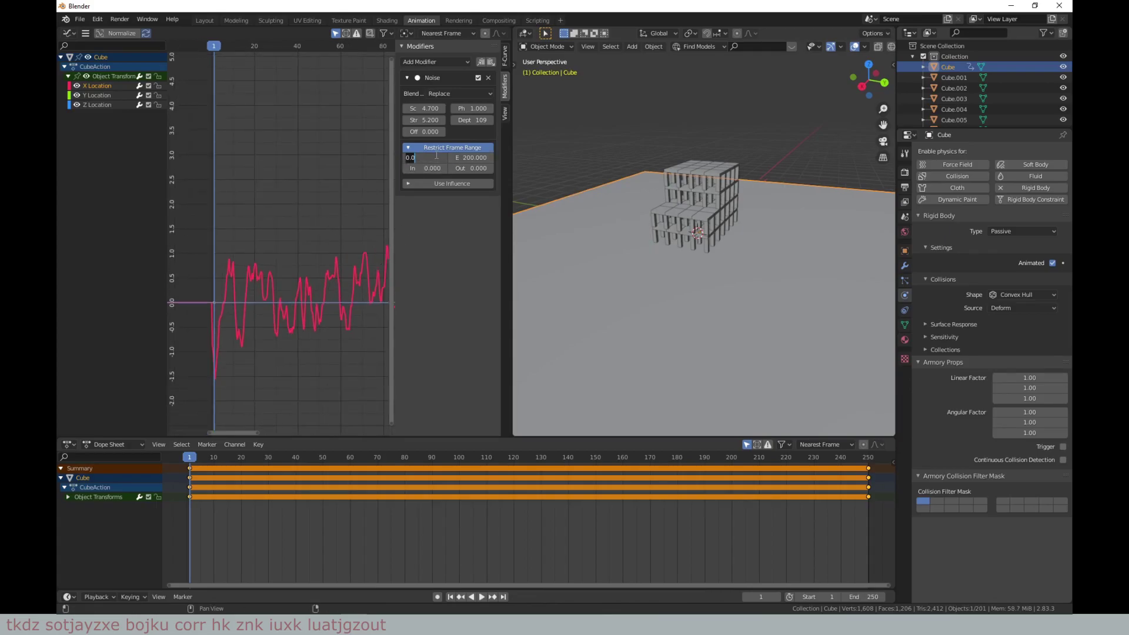
type("50")
key("Return")
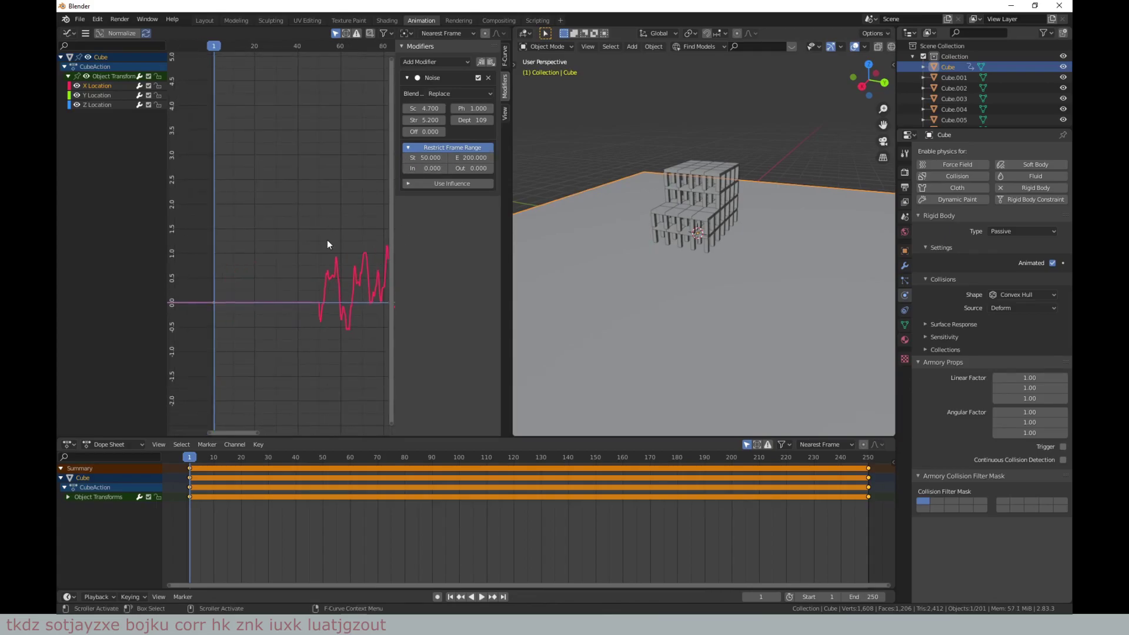
scroll(327, 241, "down", 3)
Step: Center the graph on the noise start and replay to check the delayed shake
mouse_move(327, 241)
middle_mouse_down()
mouse_move(253, 240)
mouse_move(241, 265)
middle_mouse_up()
scroll(300, 281, "up", 2)
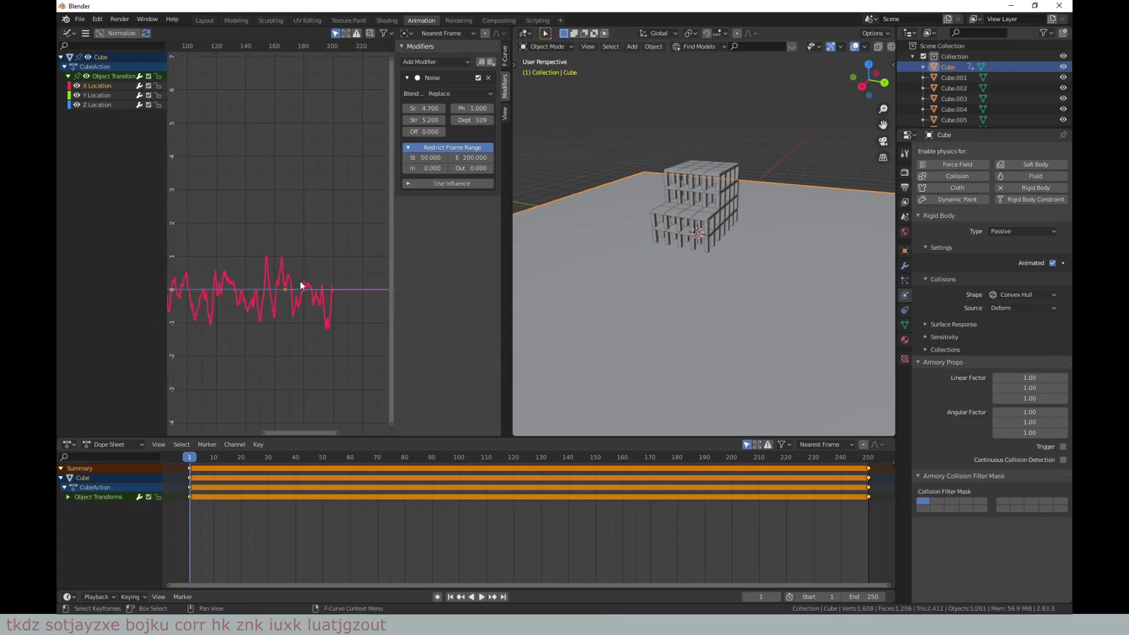
scroll(293, 313, "up", 2)
scroll(224, 331, "up", 1)
middle_click_drag(224, 332, 416, 327)
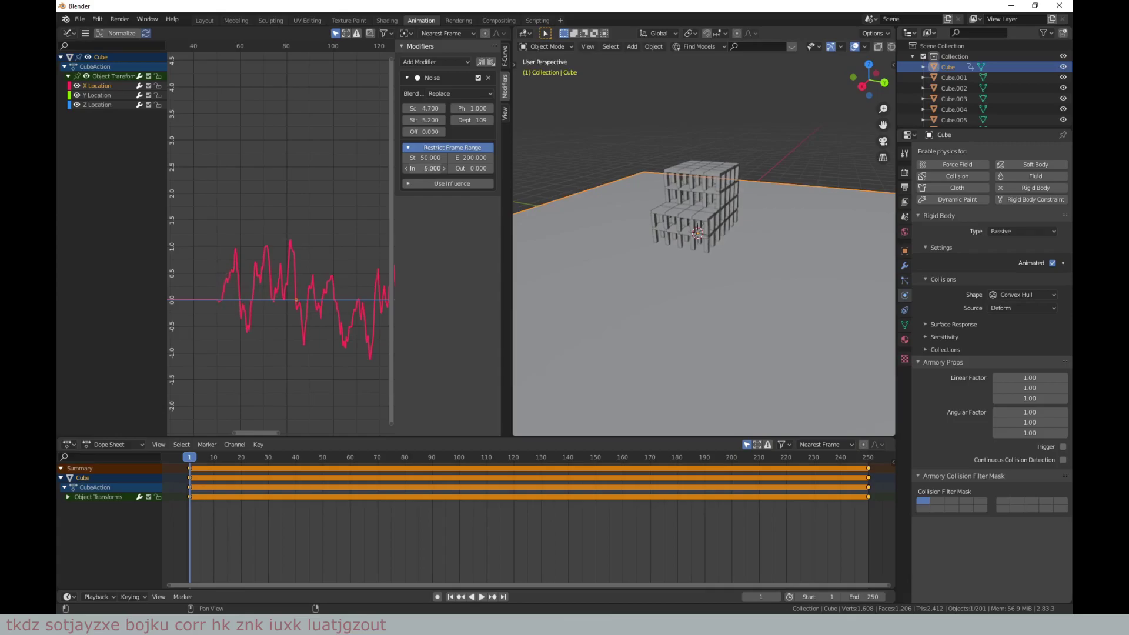
scroll(217, 315, "up", 2)
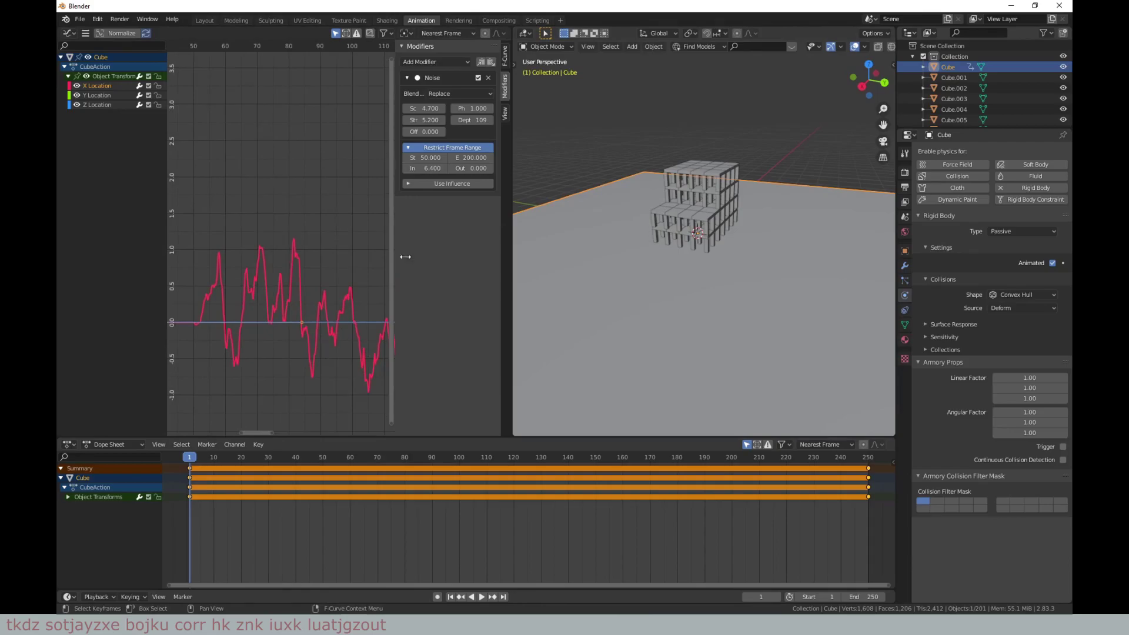
scroll(348, 261, "down", 3)
scroll(353, 255, "down", 2)
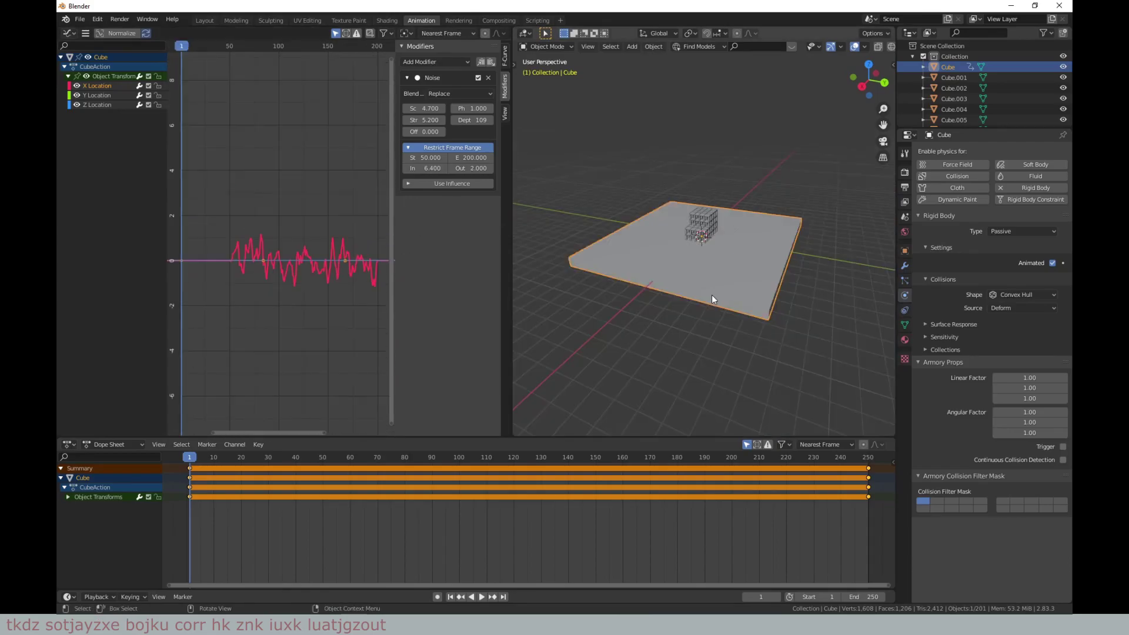
middle_click_drag(711, 295, 644, 261)
key("space")
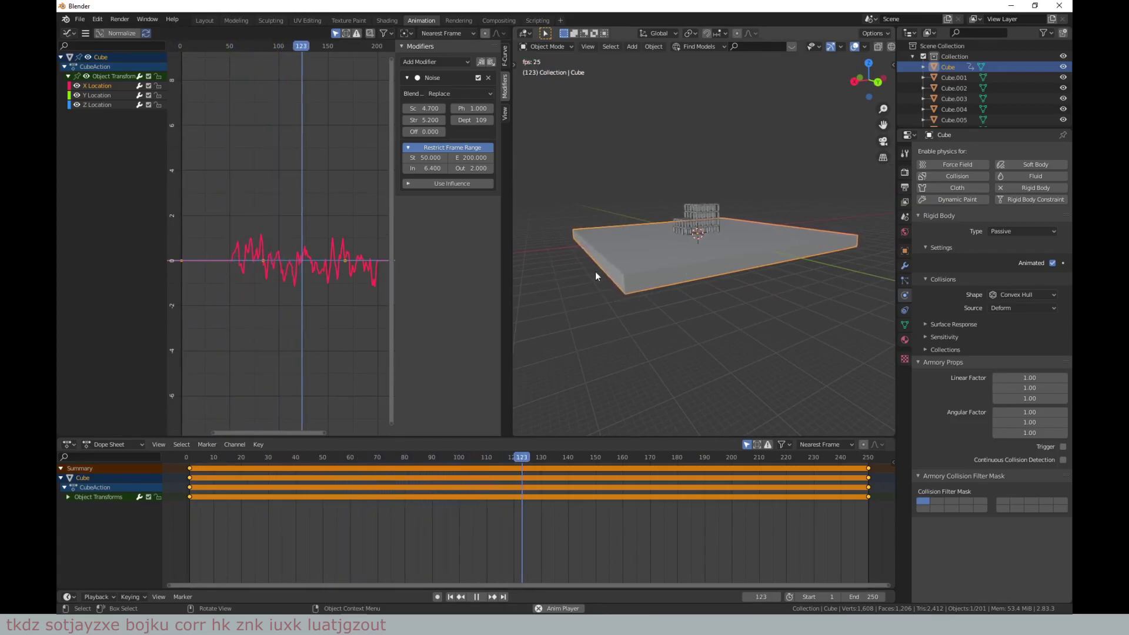
key("space")
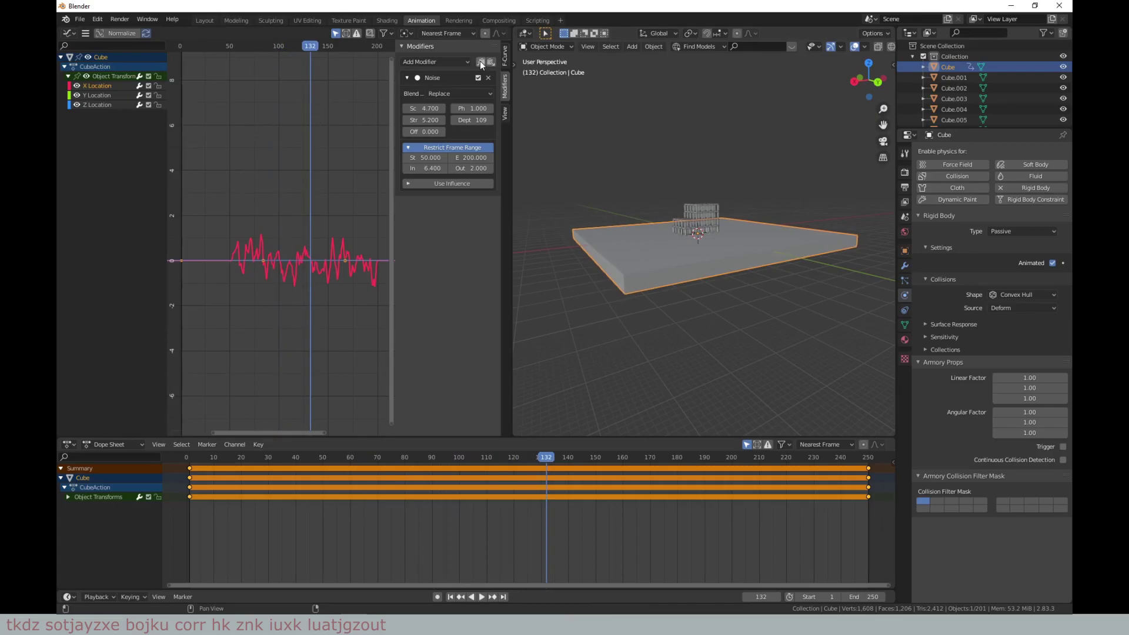
Step: Paste the copied Noise modifier onto the Y Location curve and preview playback
left_click(99, 97)
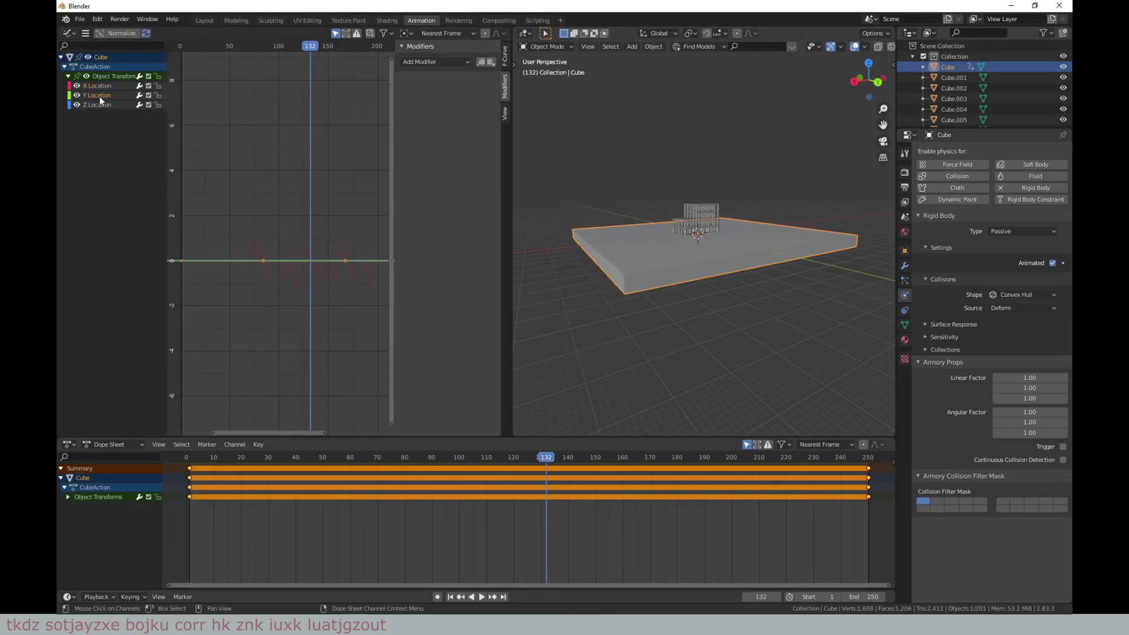
left_click(489, 62)
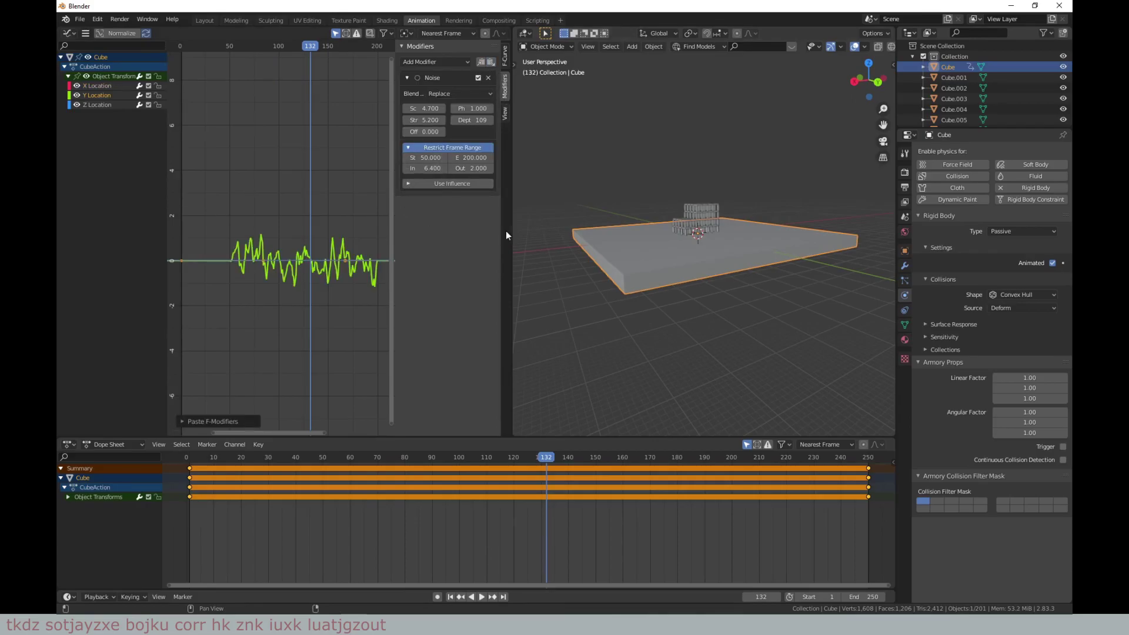
middle_click_drag(534, 193, 651, 191)
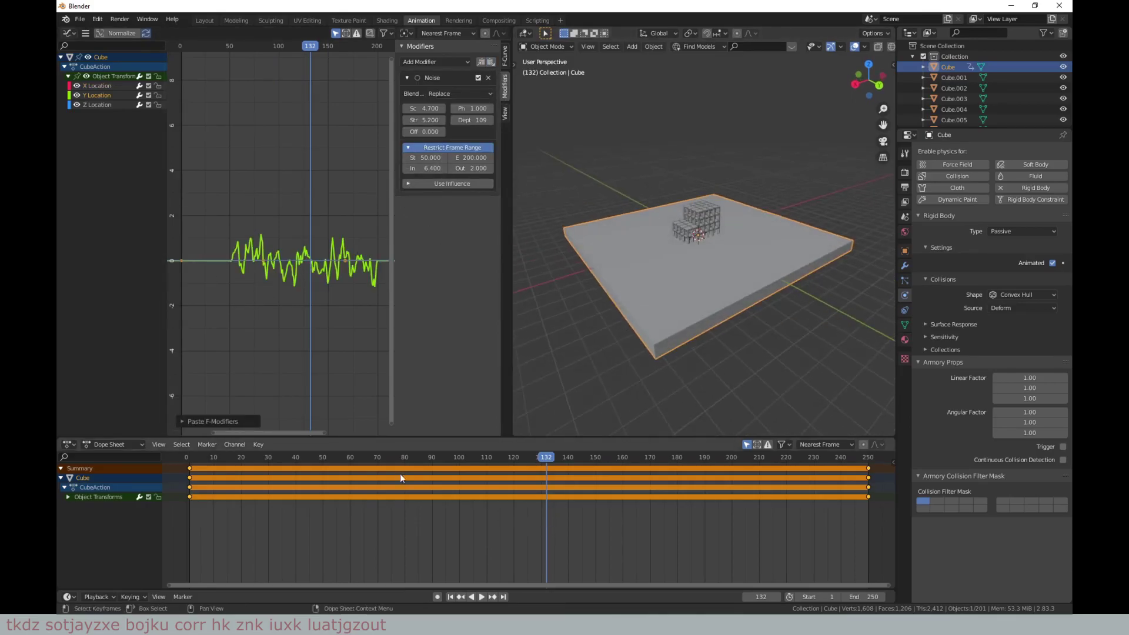
left_click(450, 596)
key("space")
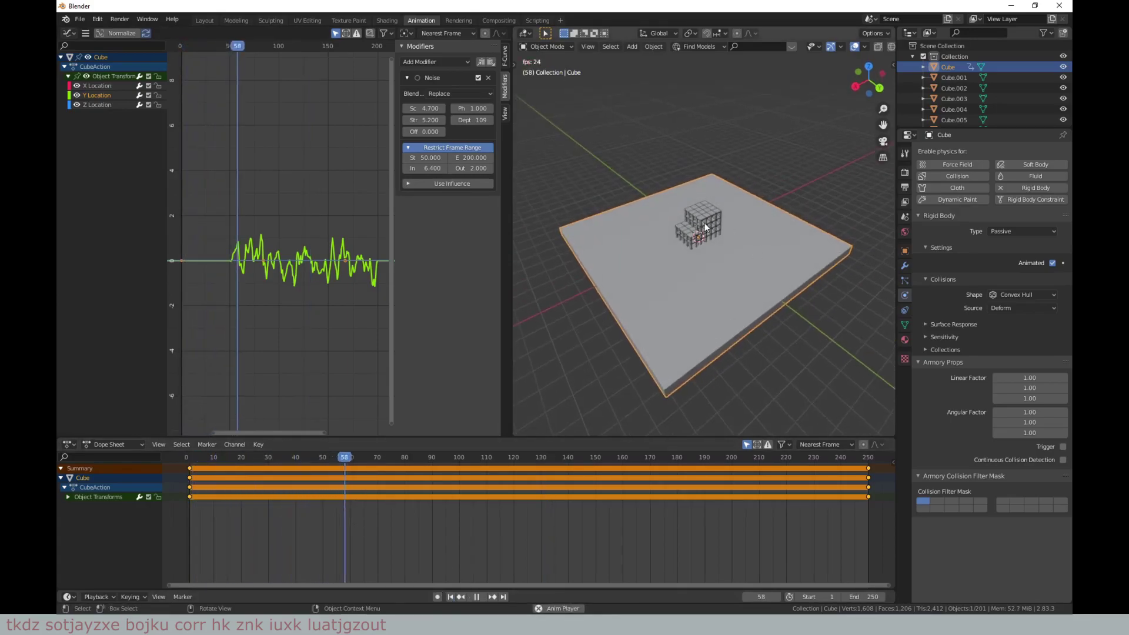
key("space")
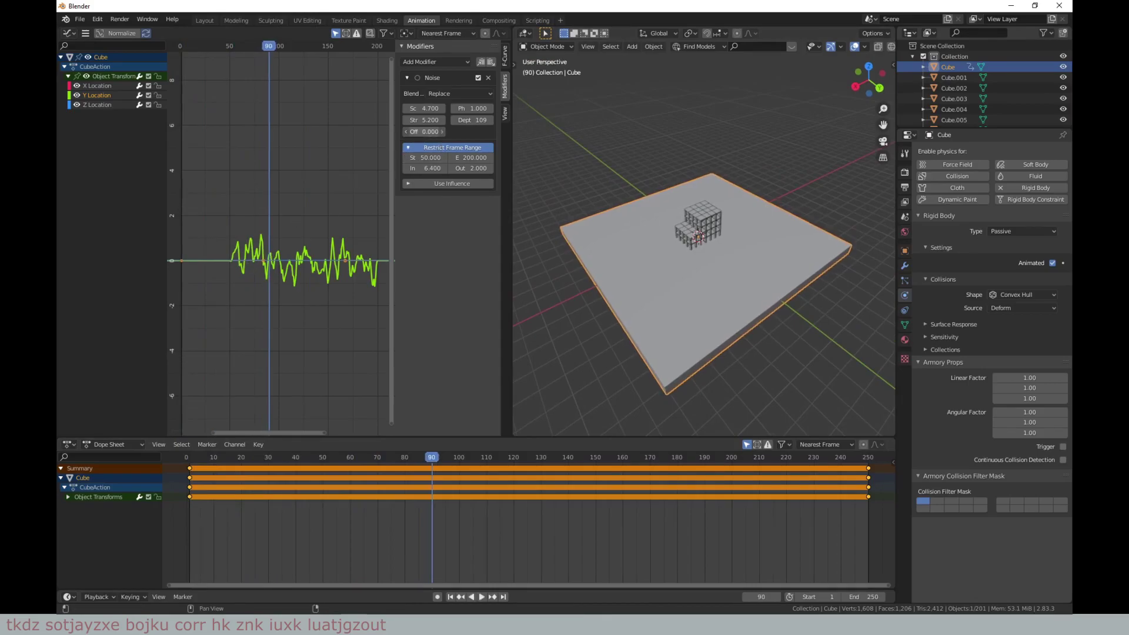
Step: Shift the Y noise offset to 430, replay, and rewind to frame 1
left_click_drag(423, 132, 529, 132)
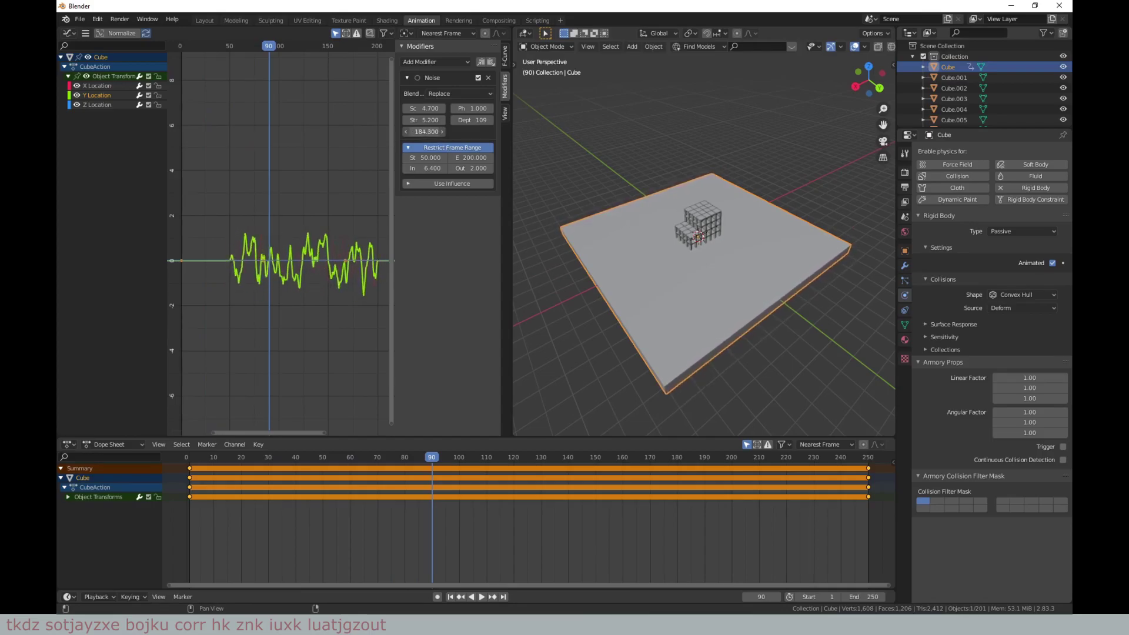
left_click_drag(423, 132, 412, 133)
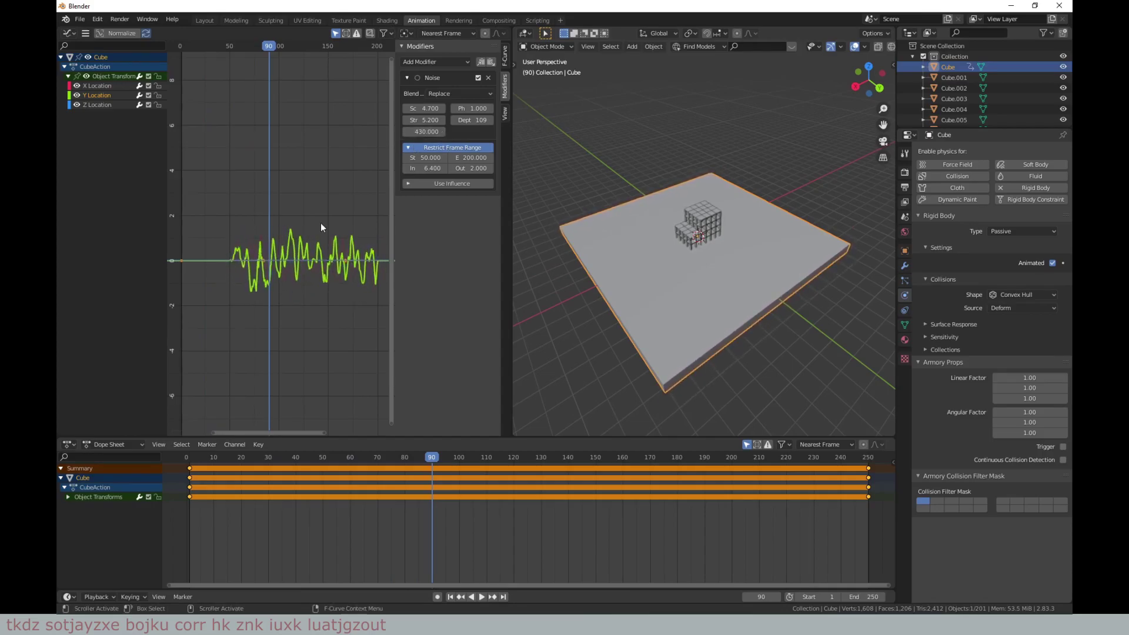
left_click(216, 457)
key("space")
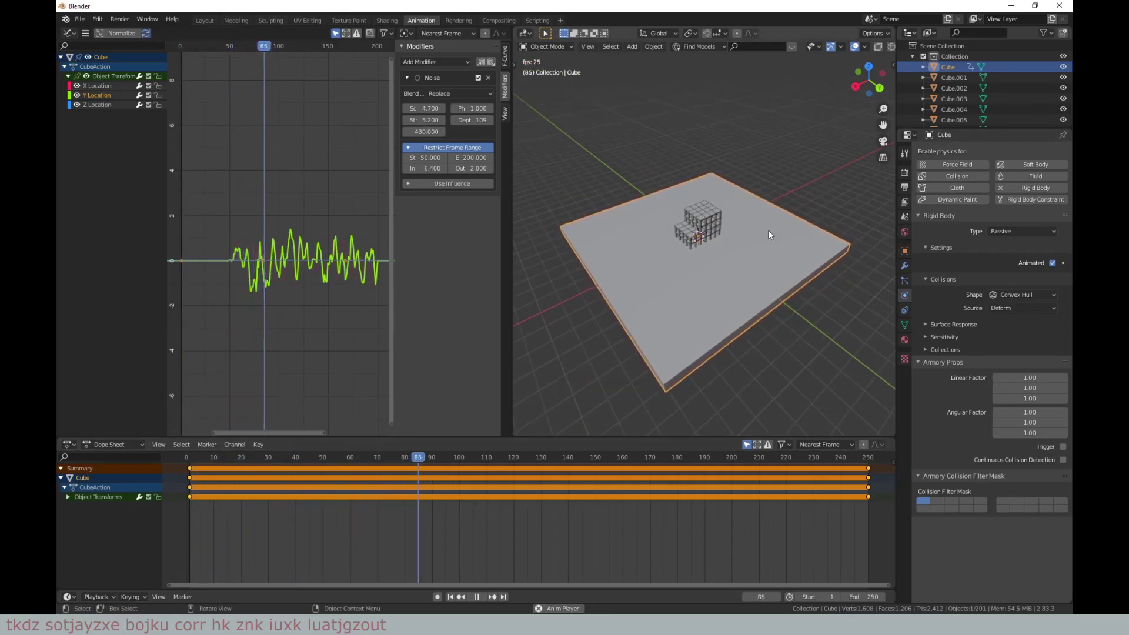
key("space")
key("shift+Left")
middle_click_drag(679, 306, 679, 235)
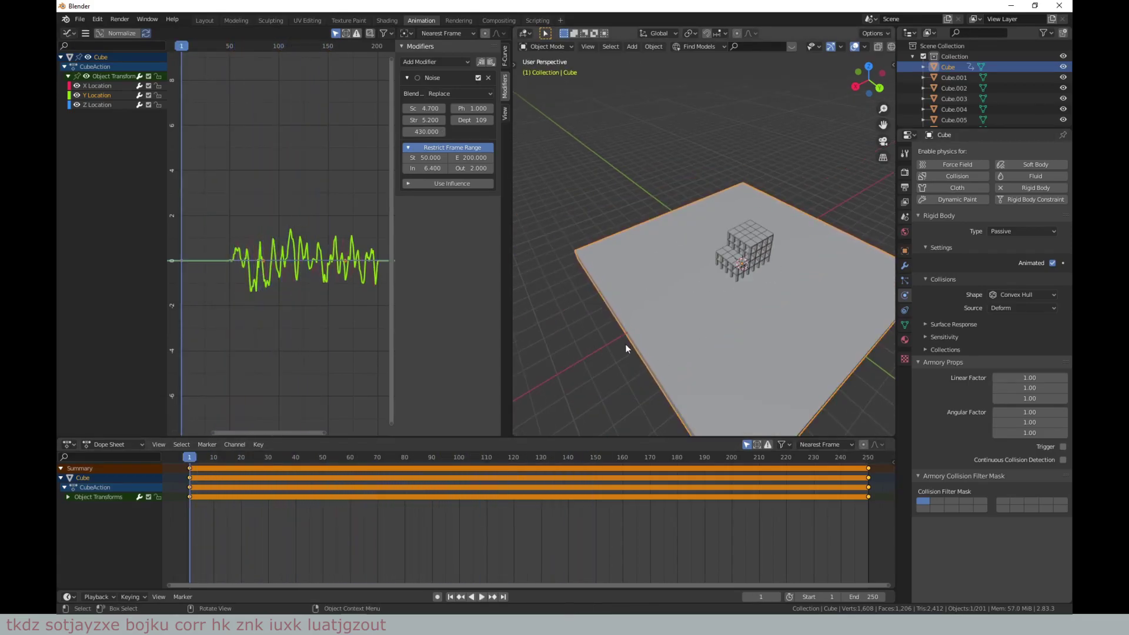
left_click(91, 104)
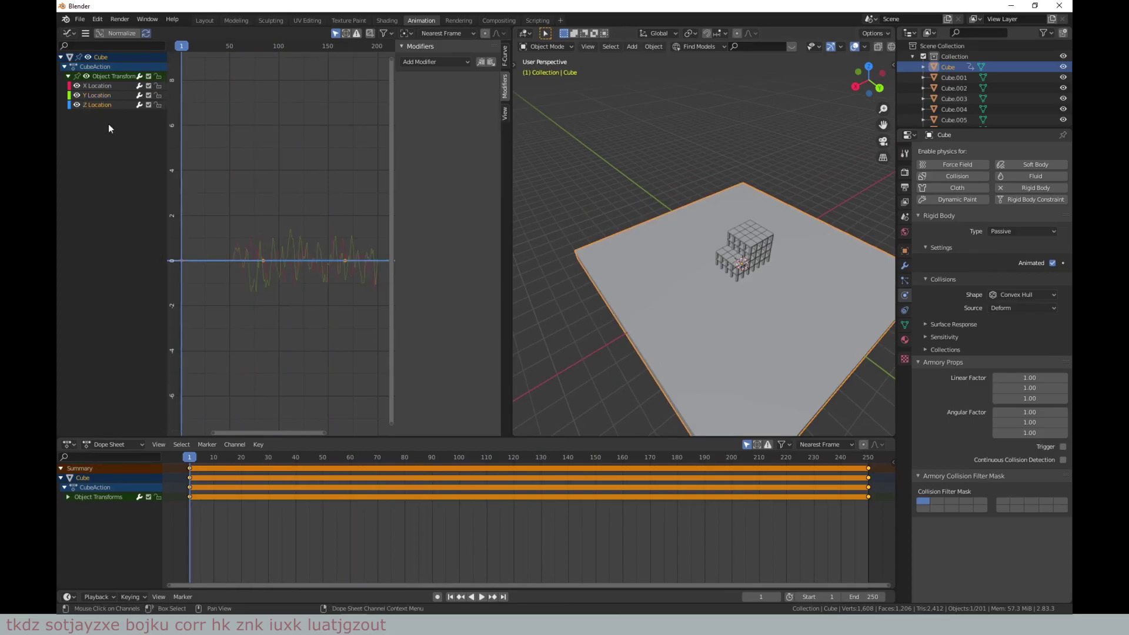
Step: Paste the noise onto Z Location with offset 245.8, watch the collapse, then reset to frame 1
left_click(490, 63)
scroll(792, 345, "up", 3)
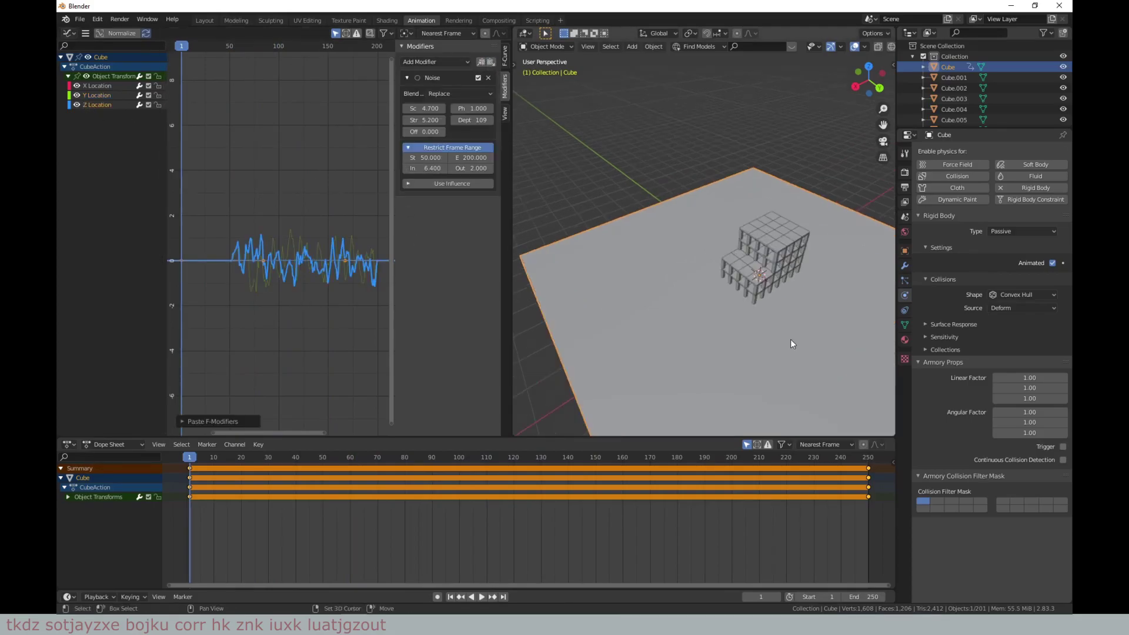
mouse_move(791, 345)
middle_mouse_down()
mouse_move(713, 249)
mouse_move(705, 254)
middle_mouse_up()
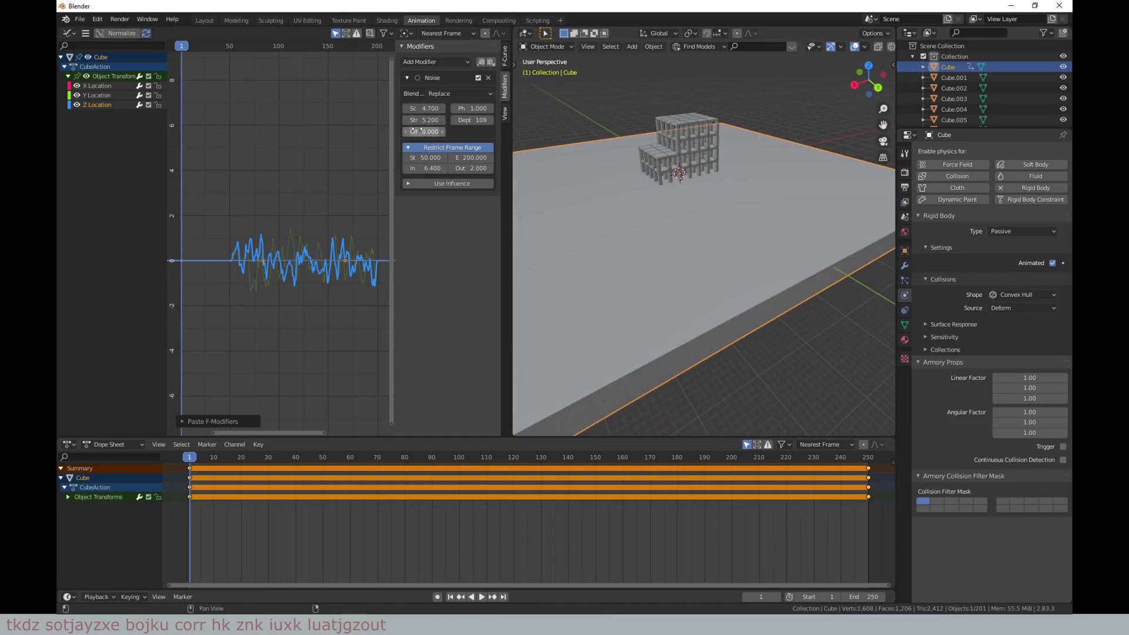
left_click_drag(416, 133, 447, 133)
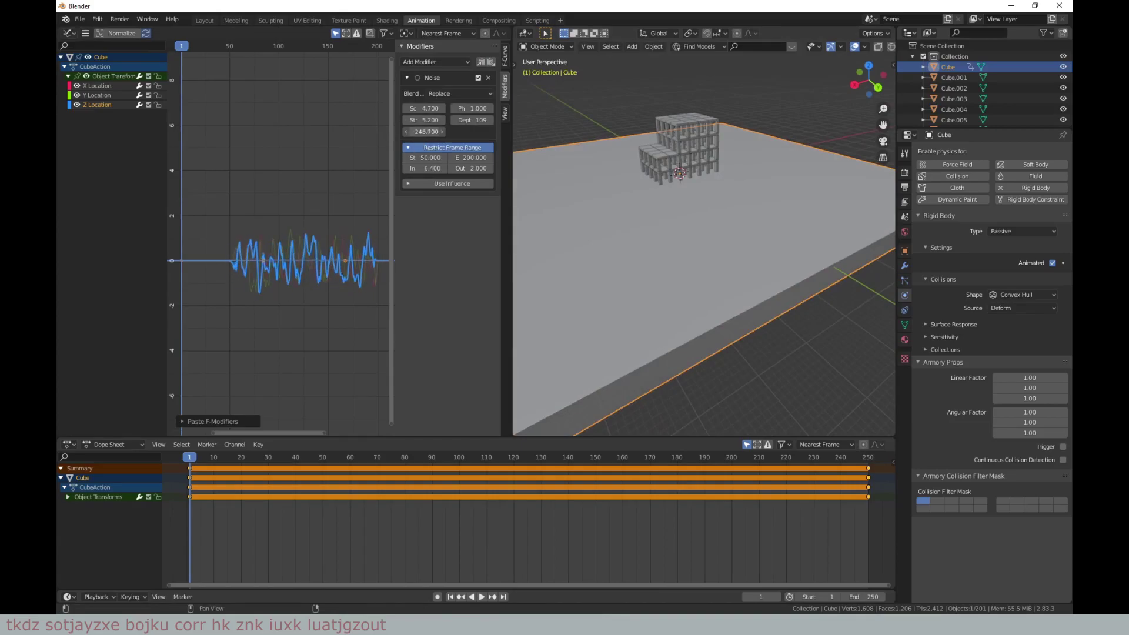
key("space")
mouse_move(689, 312)
middle_mouse_down()
mouse_move(734, 305)
mouse_move(700, 283)
middle_mouse_up()
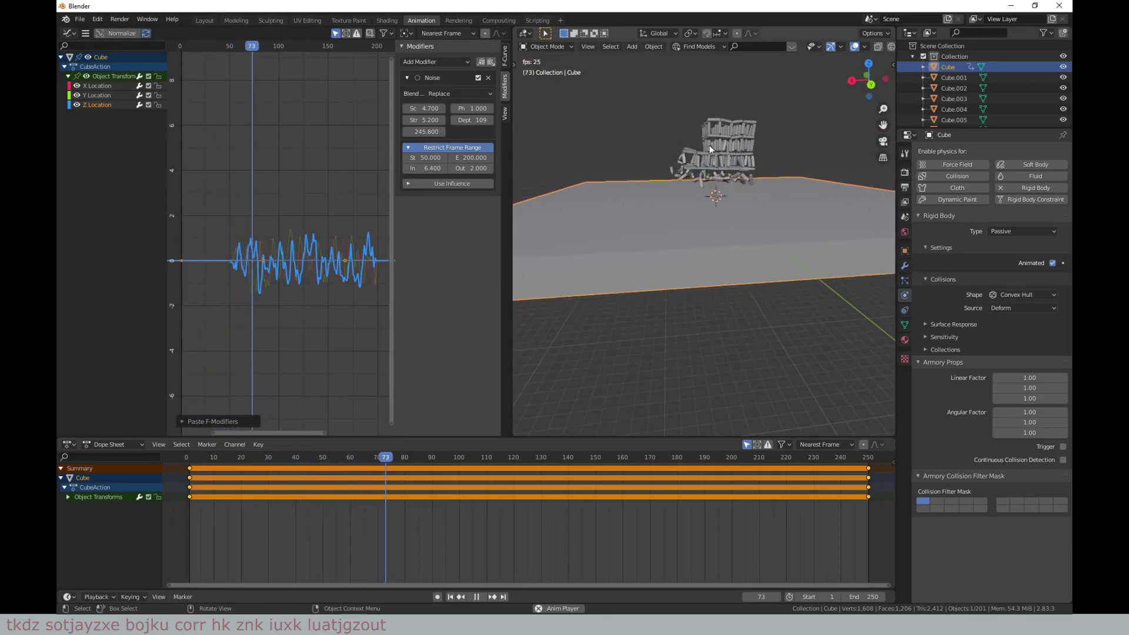
middle_click_drag(726, 225, 746, 230)
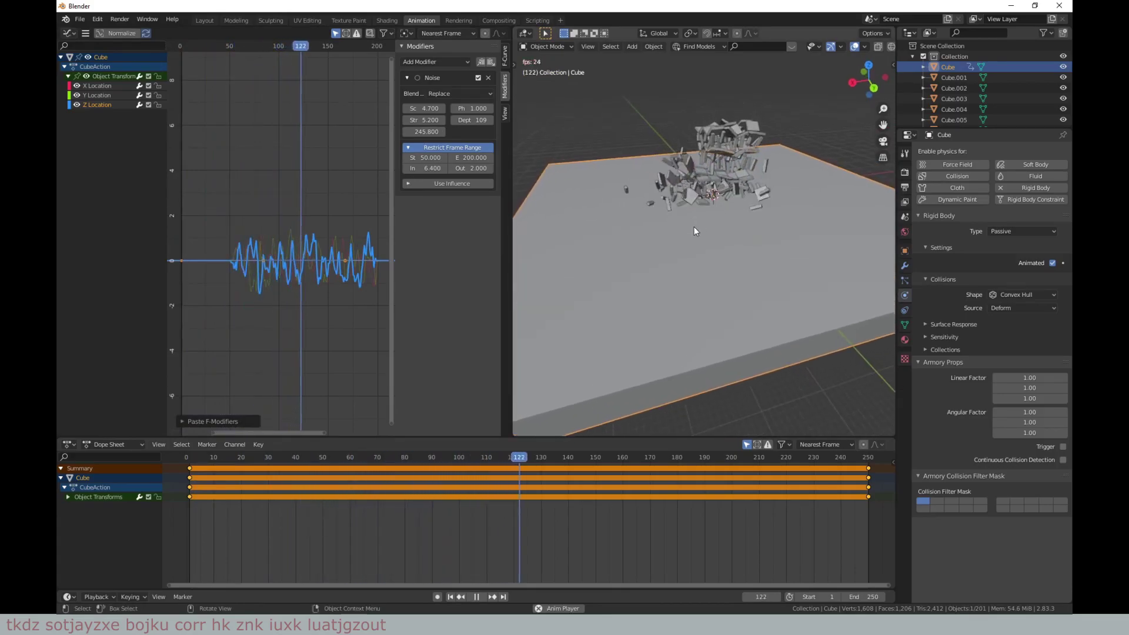
left_click(473, 597)
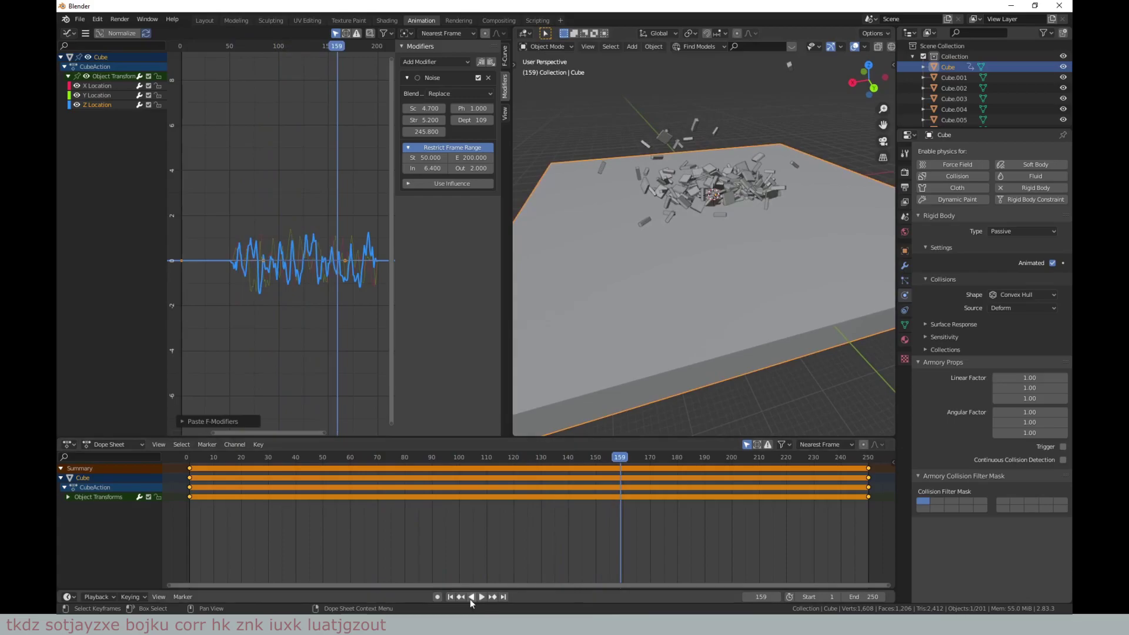
left_click(453, 596)
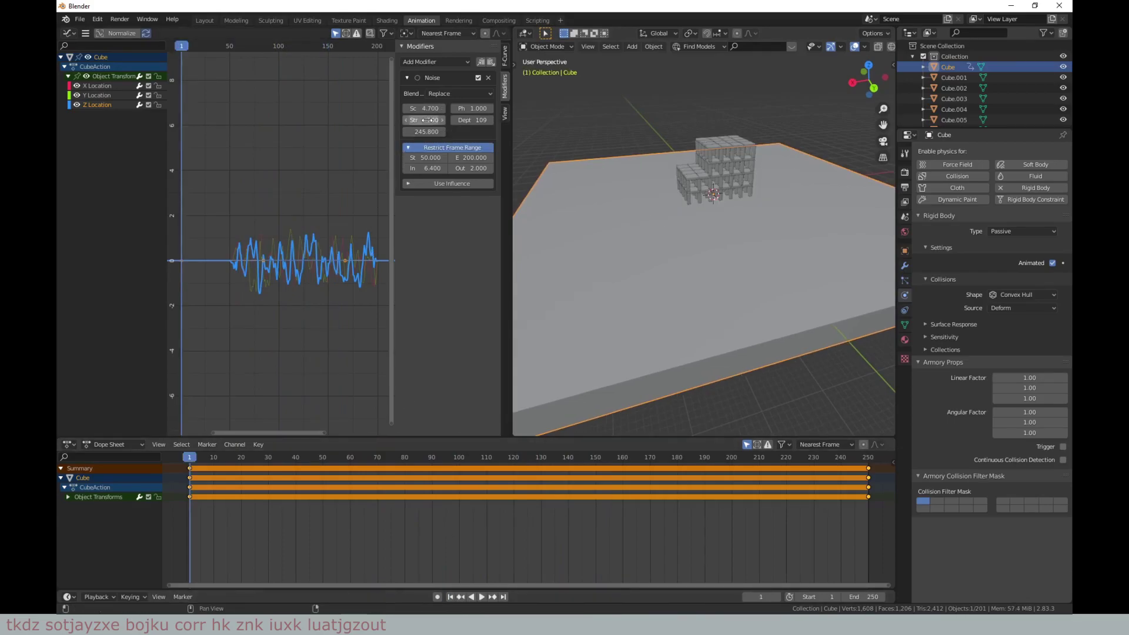
Step: Lower the Z noise strength to 0.3, preview the collapse, then delete that Noise modifier
left_click_drag(428, 119, 406, 120)
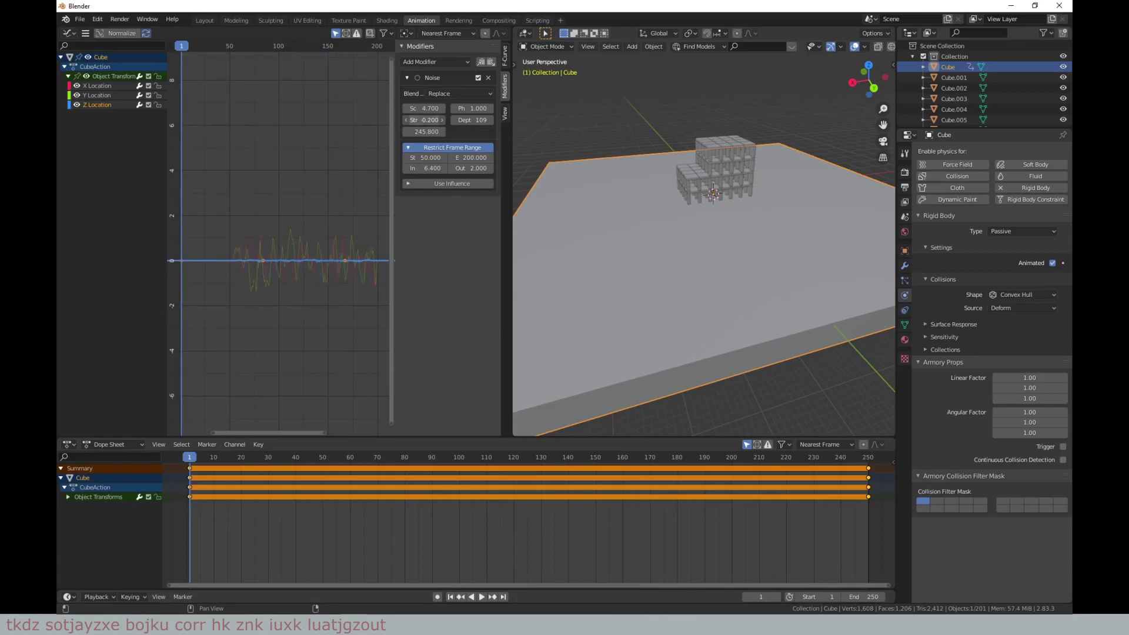
key("space")
key("KP_1")
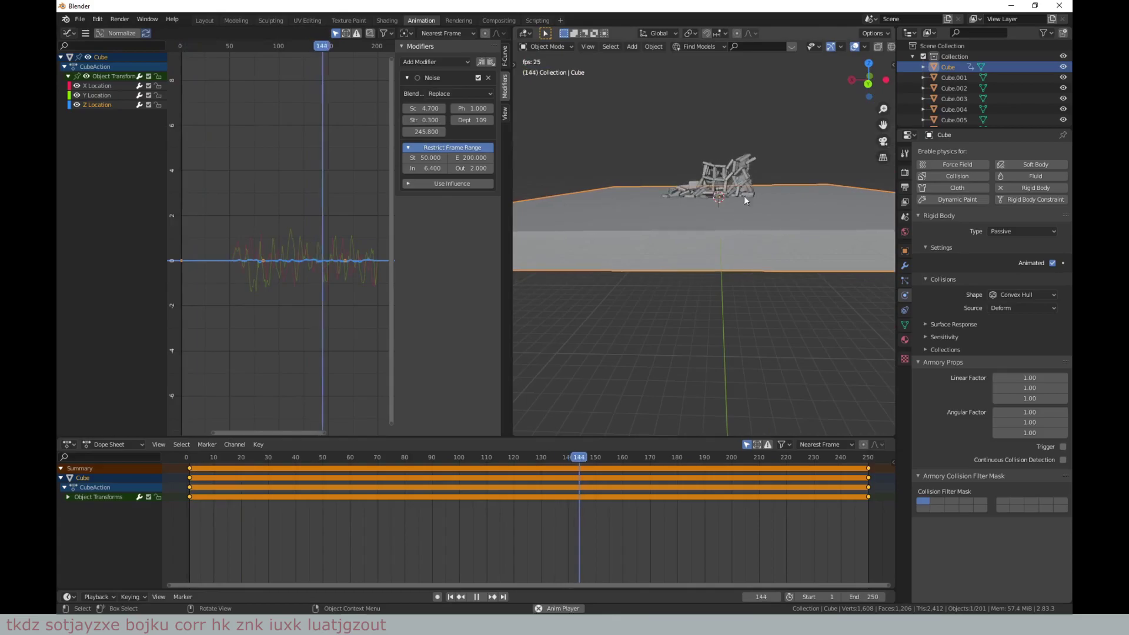
middle_click_drag(689, 212, 704, 280)
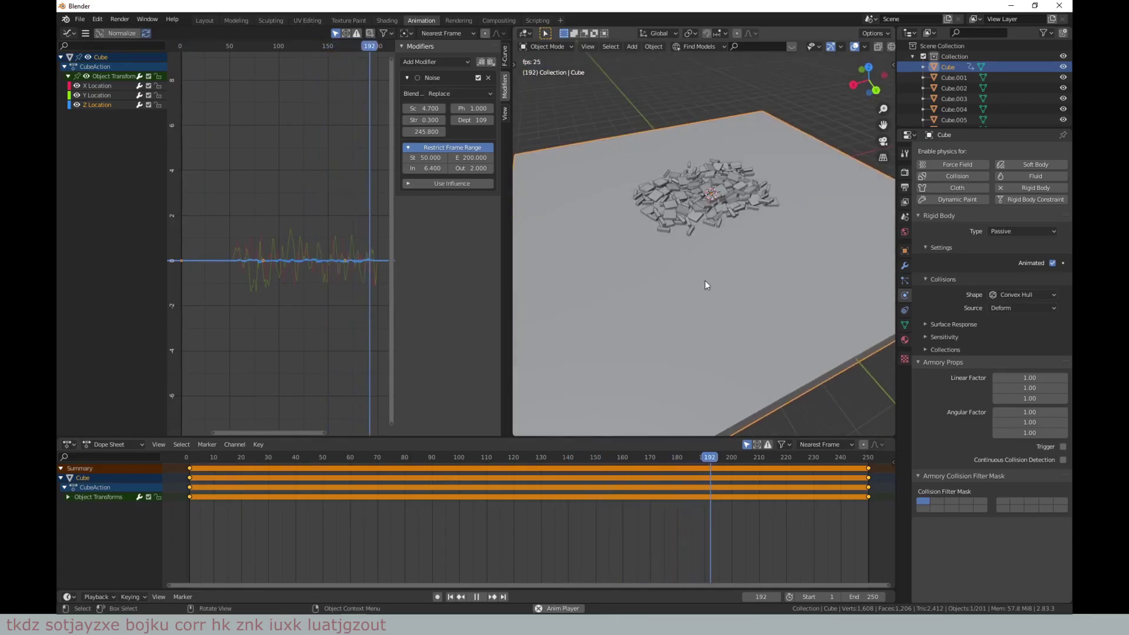
key("space")
left_click(450, 597)
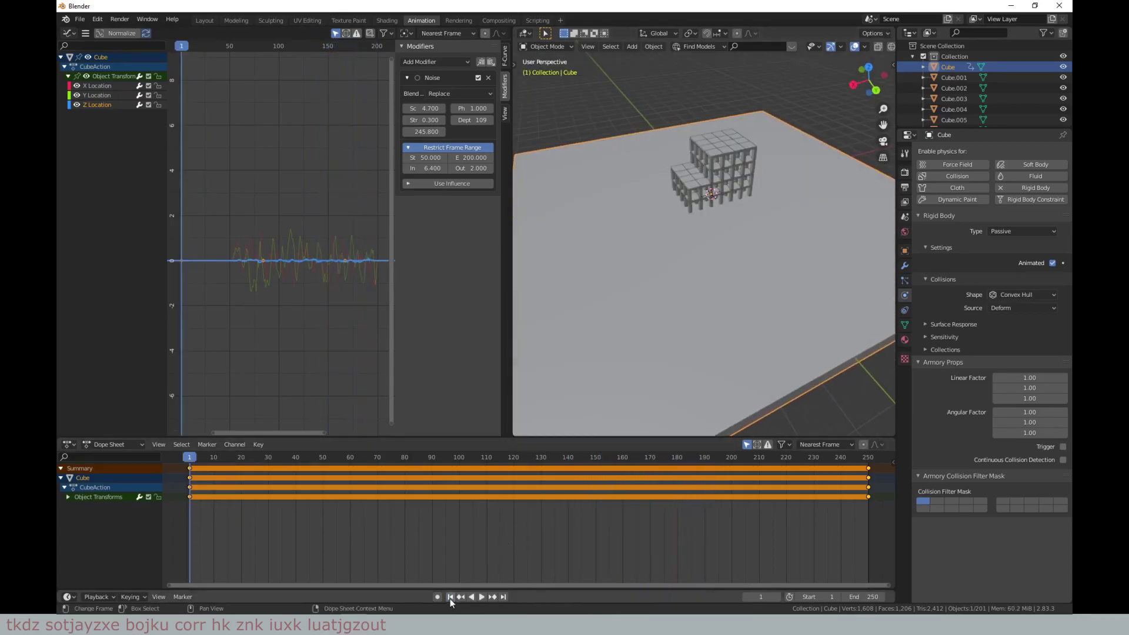
left_click(488, 77)
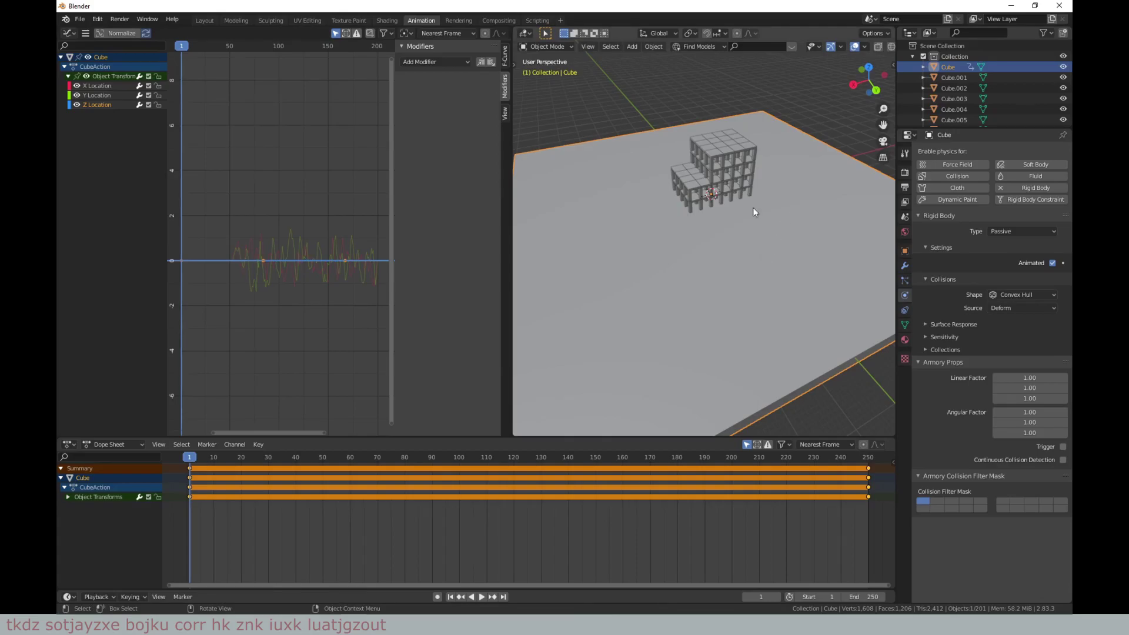
Step: Frame the whole building and floor slab, then add a Sun light
scroll(754, 210, "up", 5)
scroll(758, 247, "down", 3)
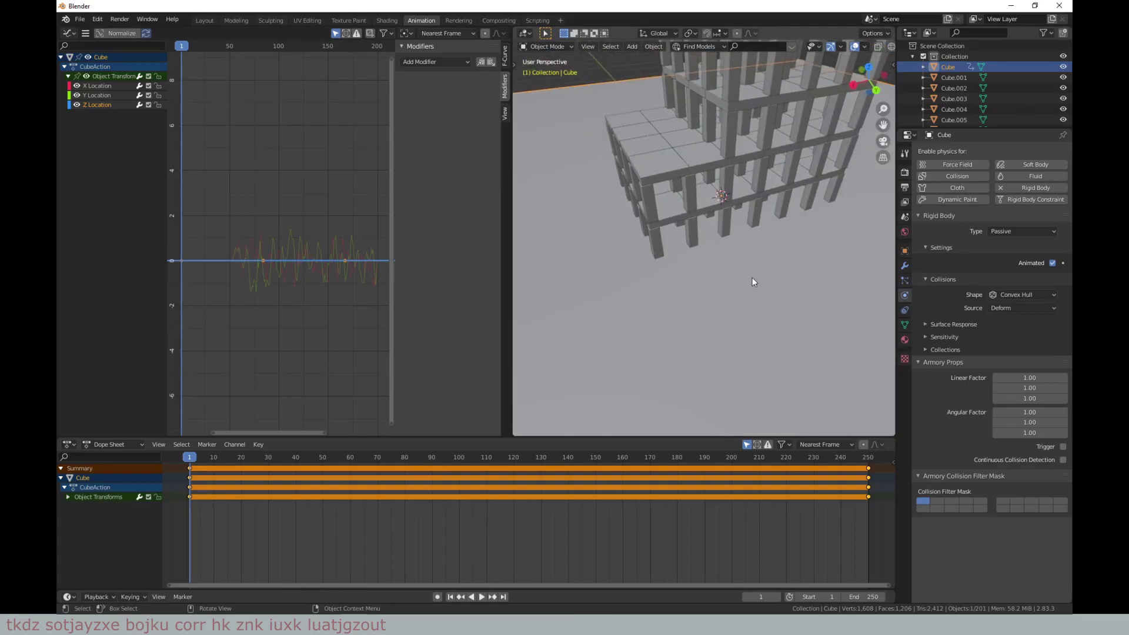
scroll(741, 274, "down", 3)
scroll(717, 274, "up", 2)
scroll(707, 281, "down", 5)
middle_click_drag(708, 283, 724, 295)
scroll(726, 296, "up", 5)
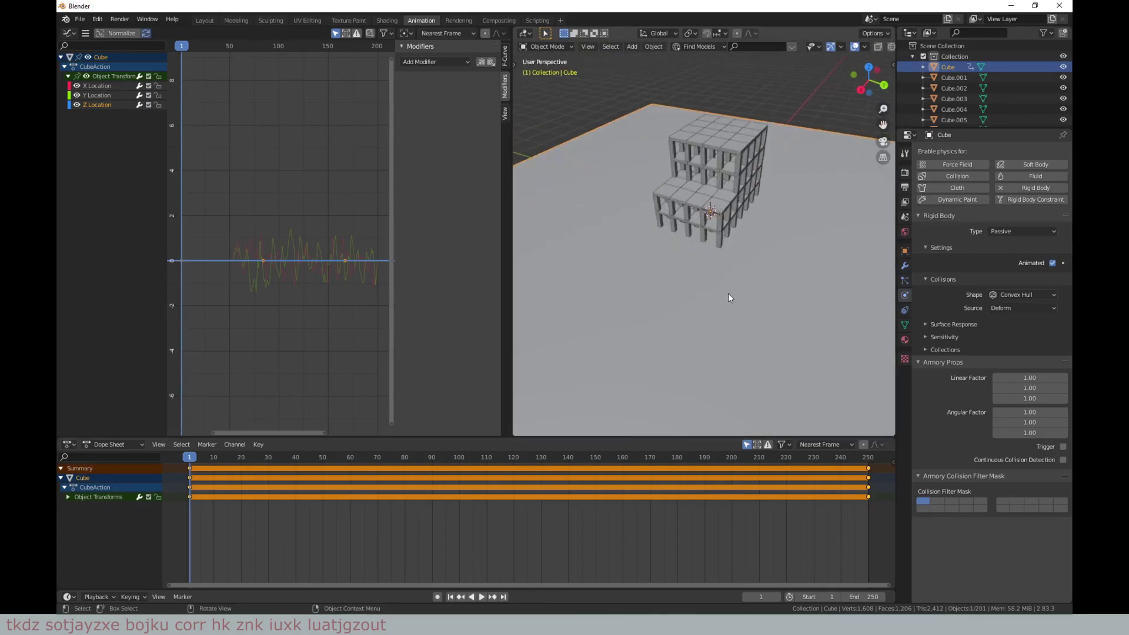
scroll(729, 296, "down", 2)
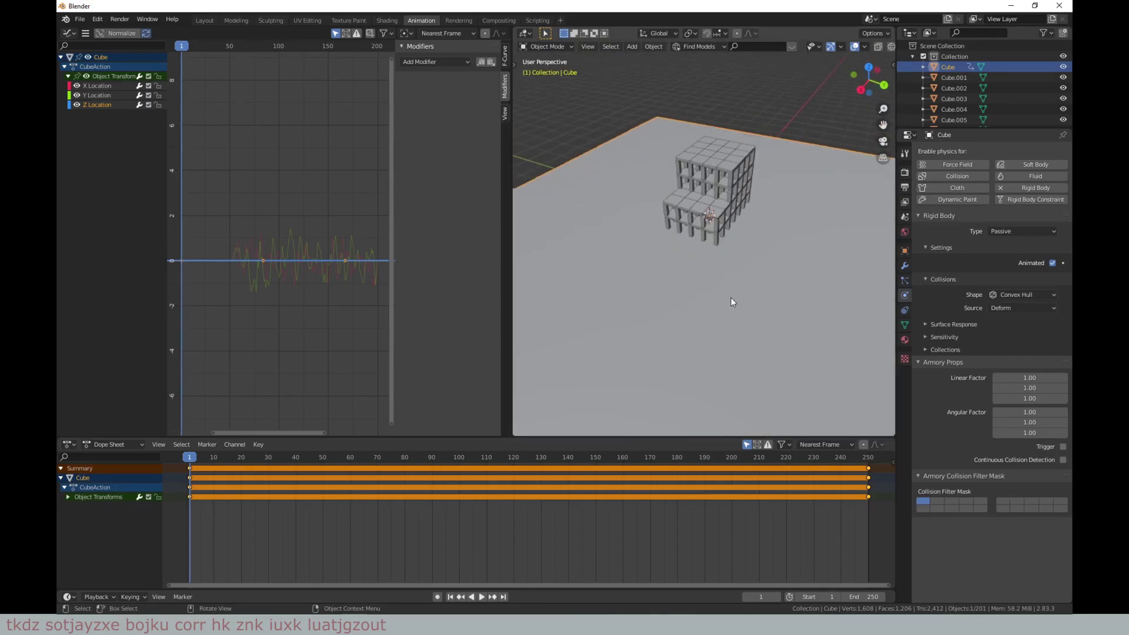
middle_click_drag(732, 297, 717, 284)
key("shift+a")
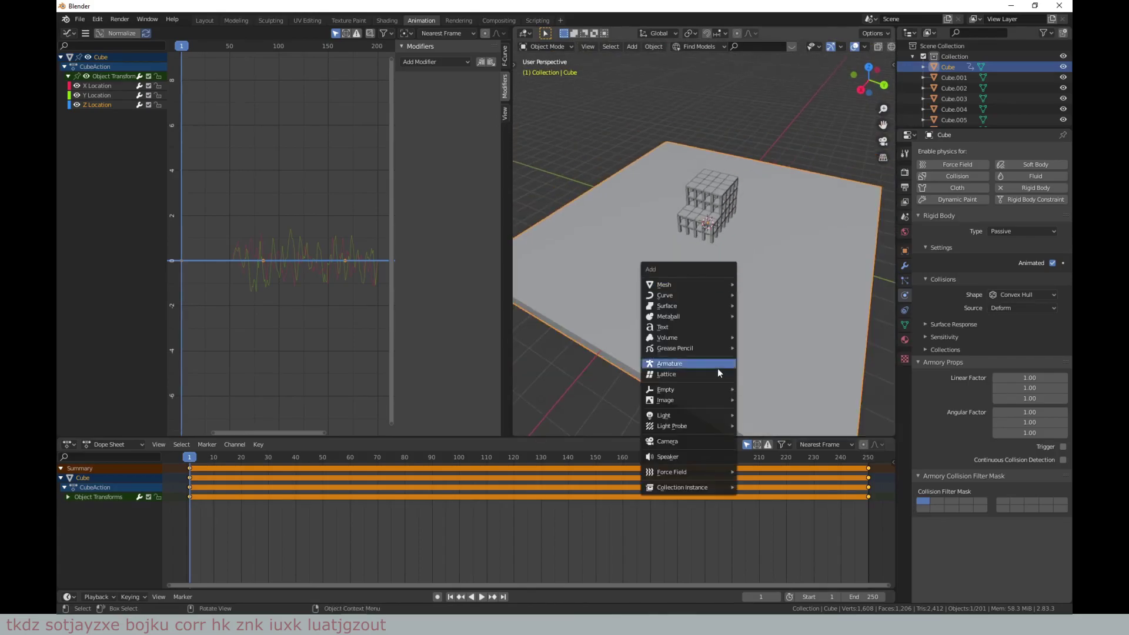
left_click(764, 426)
Step: Replay the collapse to frame 215 and rewind to frame 1
key("space")
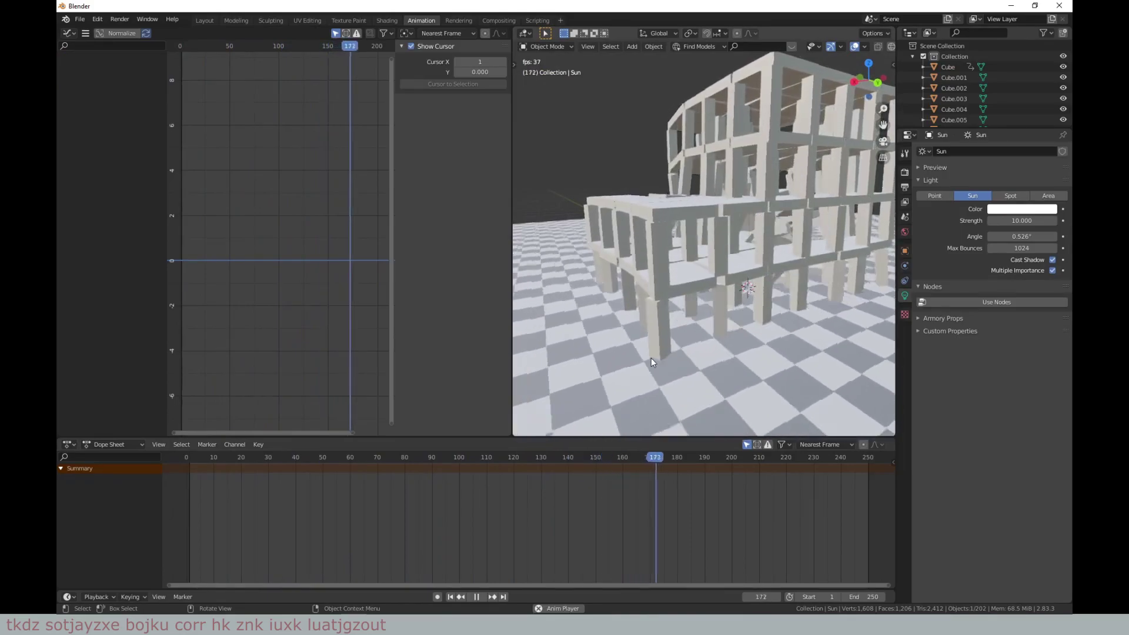
key("space")
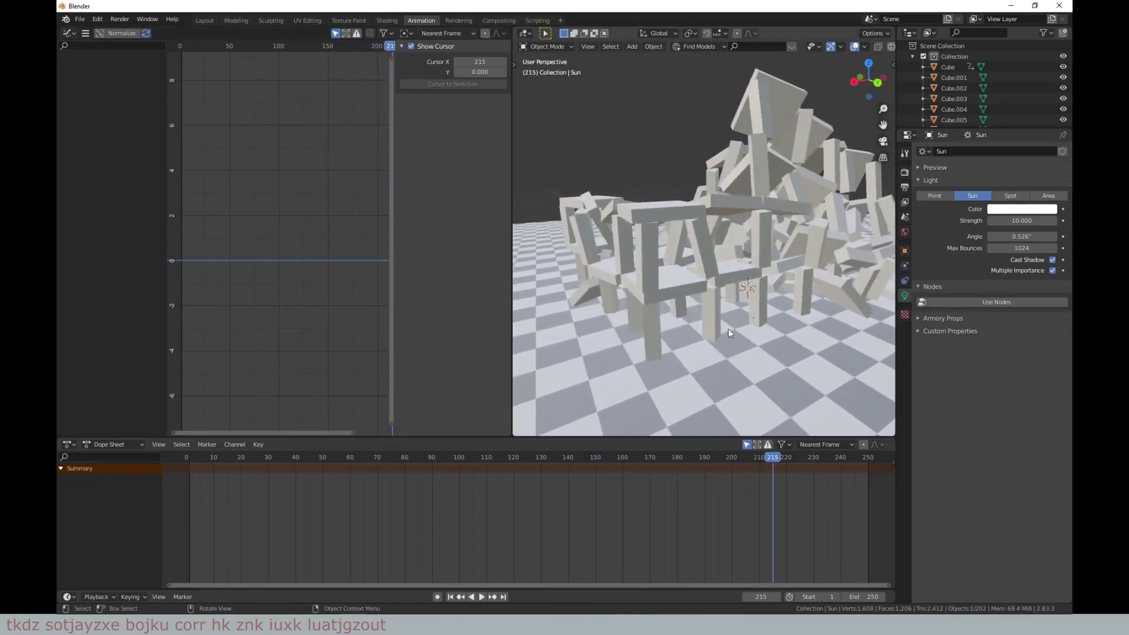
key("shift+Left")
middle_click_drag(695, 329, 665, 326, "shift")
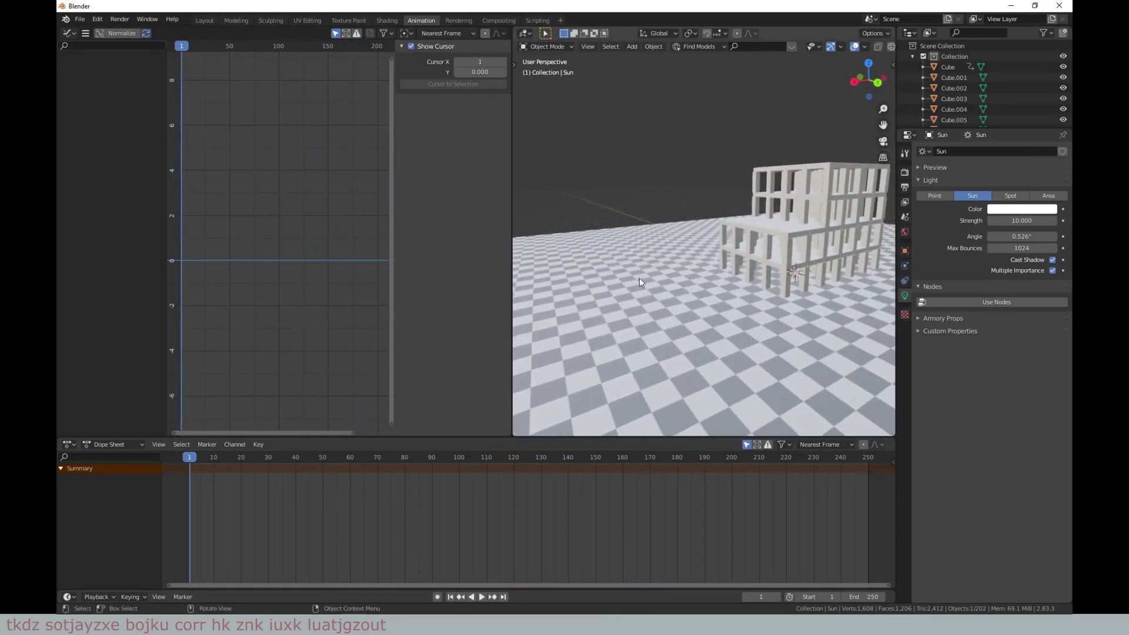
key("shift+a")
Step: Add a test cube beside the building and run the simulation from the front view
left_click(680, 143)
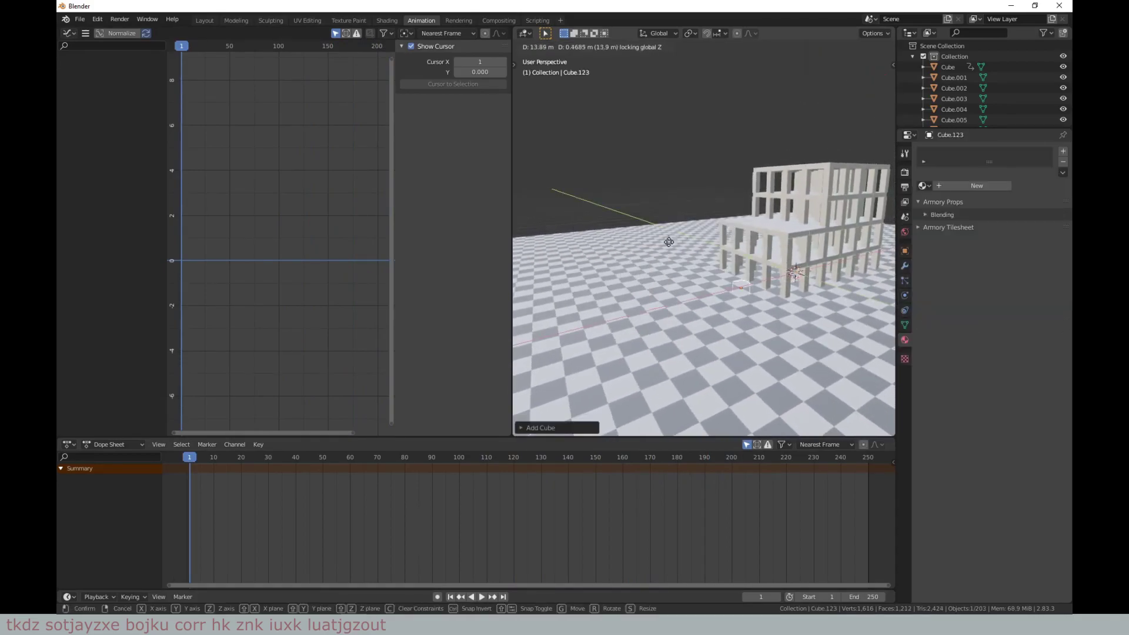
scroll(640, 308, "up", 3)
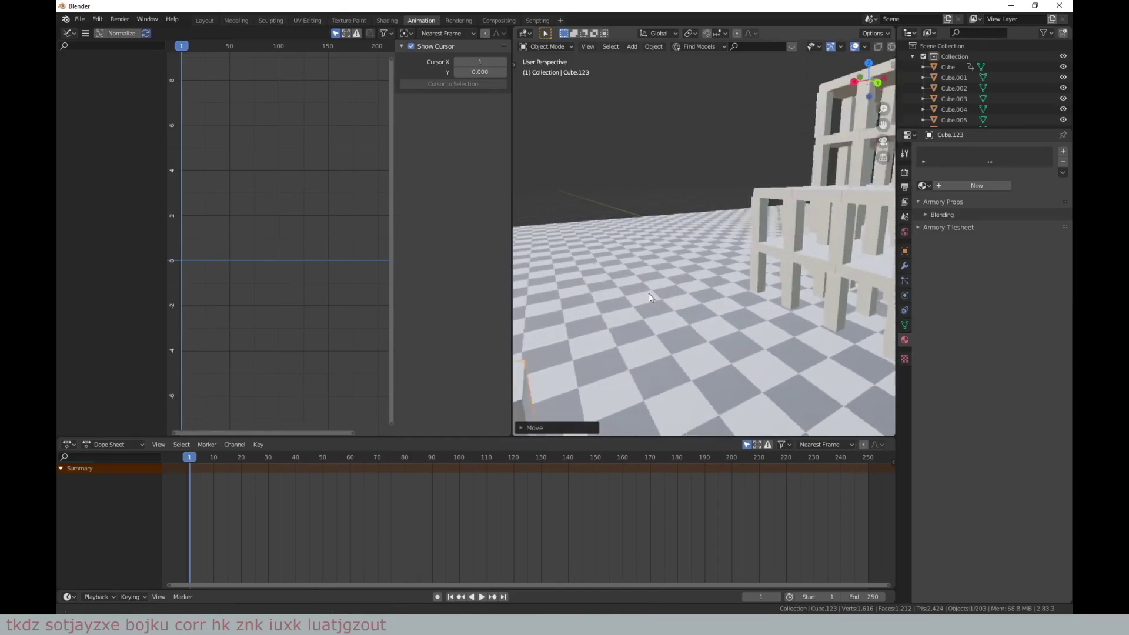
middle_click_drag(641, 309, 676, 277)
key("KP_1")
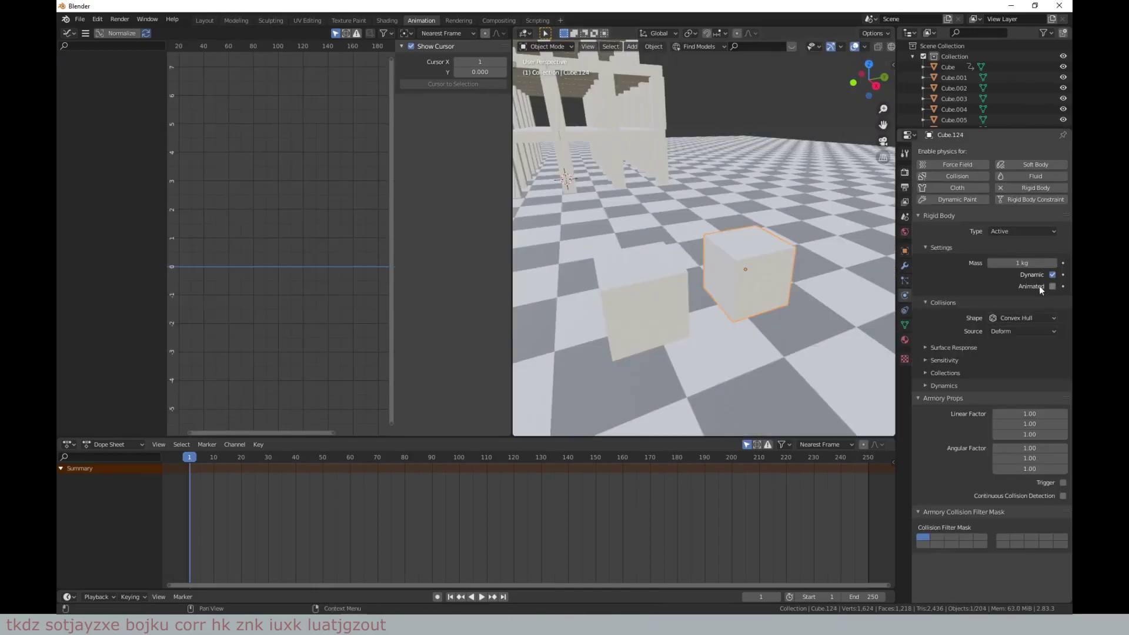
key("space")
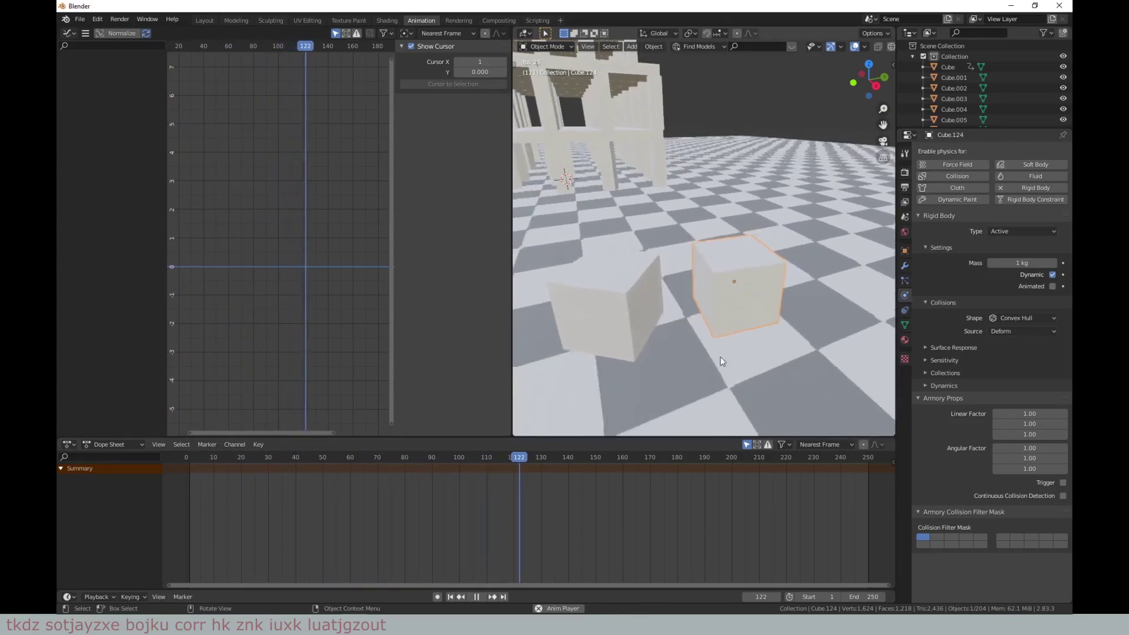
left_click(477, 597)
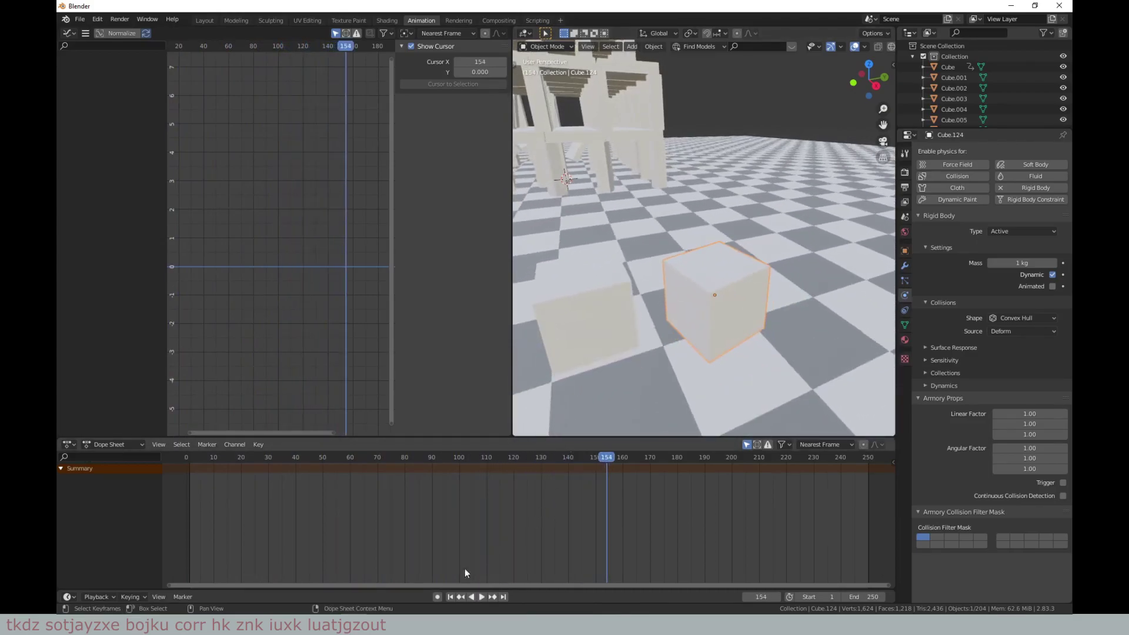
Step: Give test cube Cube.124 friction 4.0 and 10 kg mass, then replay the simulation
left_click(449, 596)
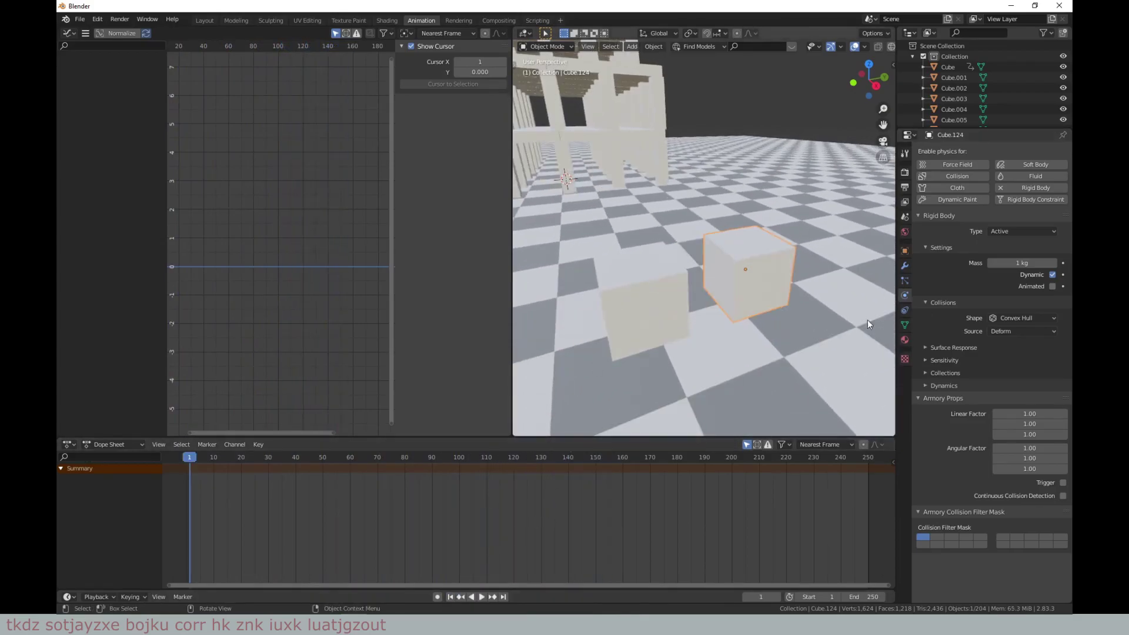
left_click(921, 346)
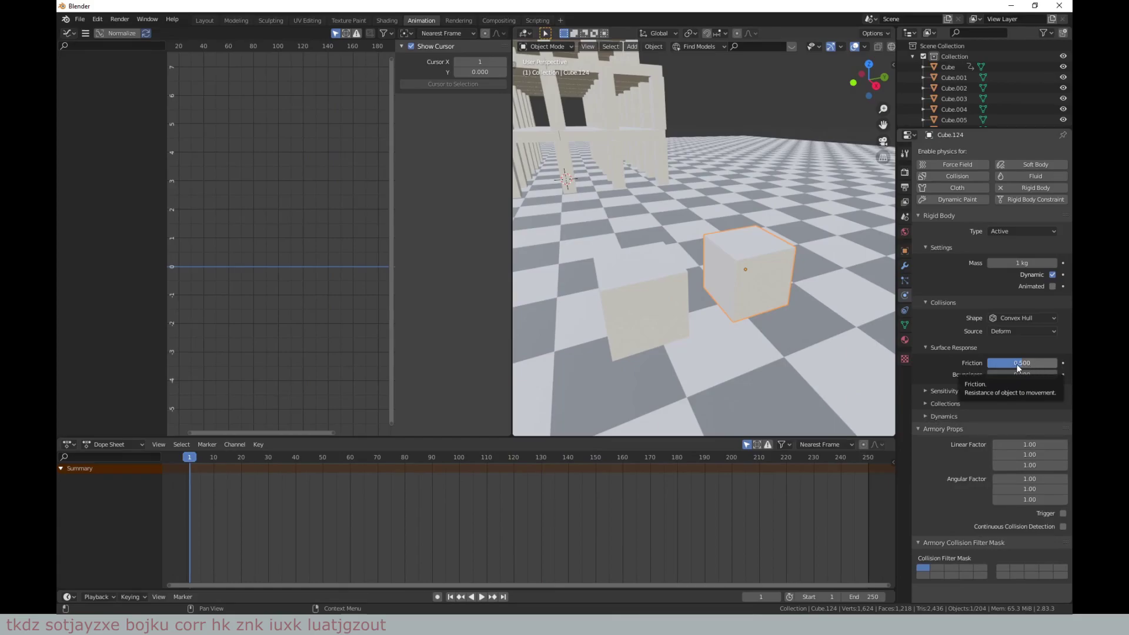
key("BackSpace")
key("space")
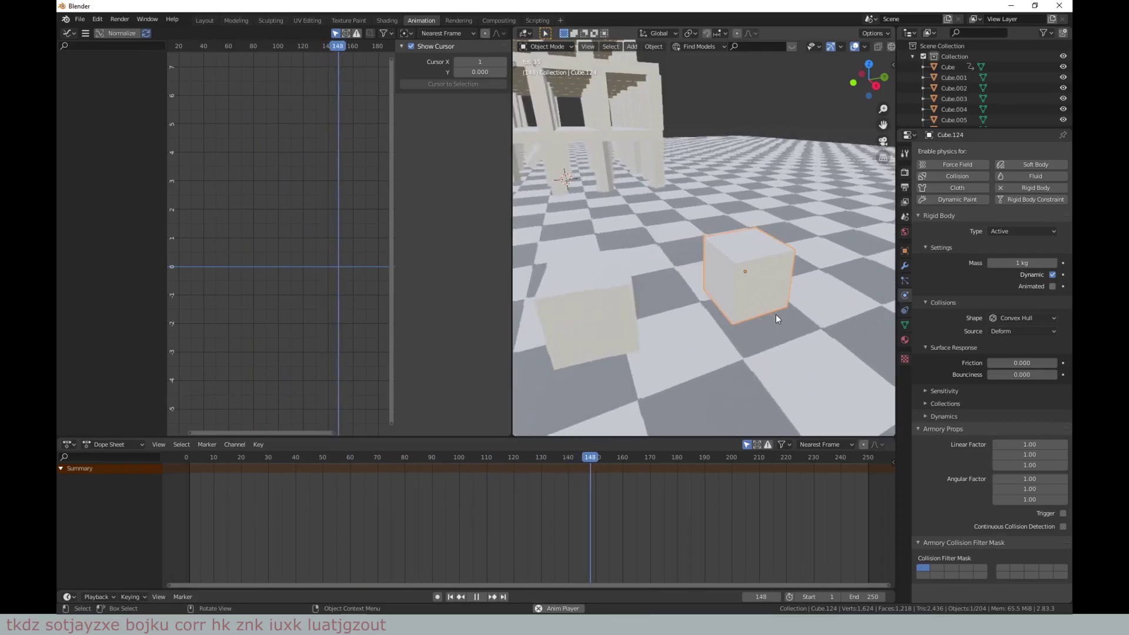
key("shift+Left")
key("Escape")
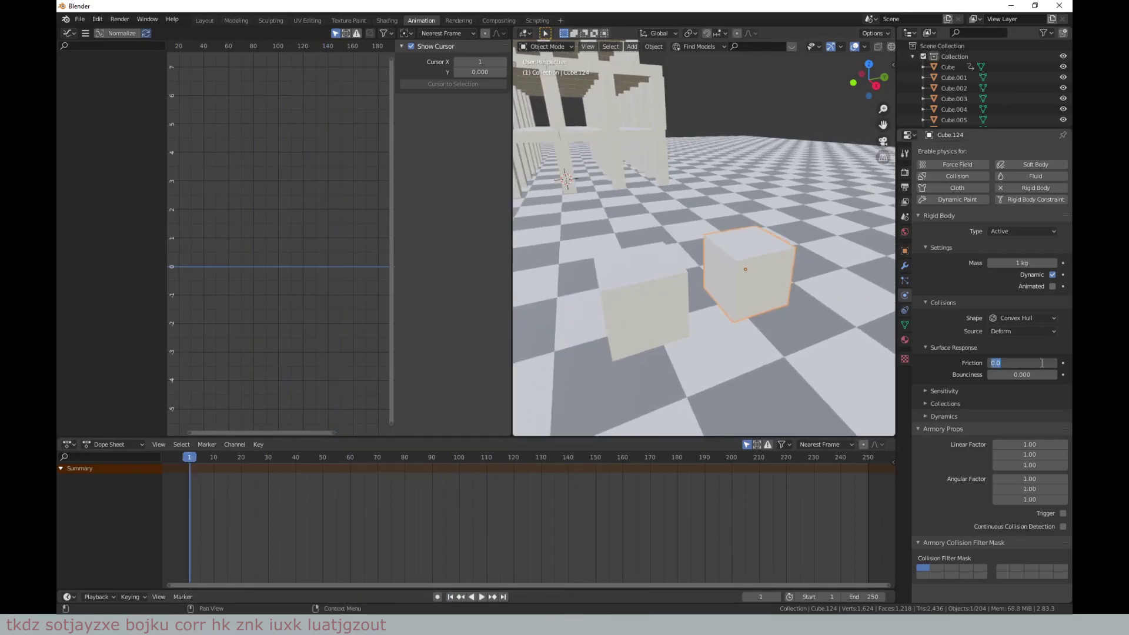
key("space")
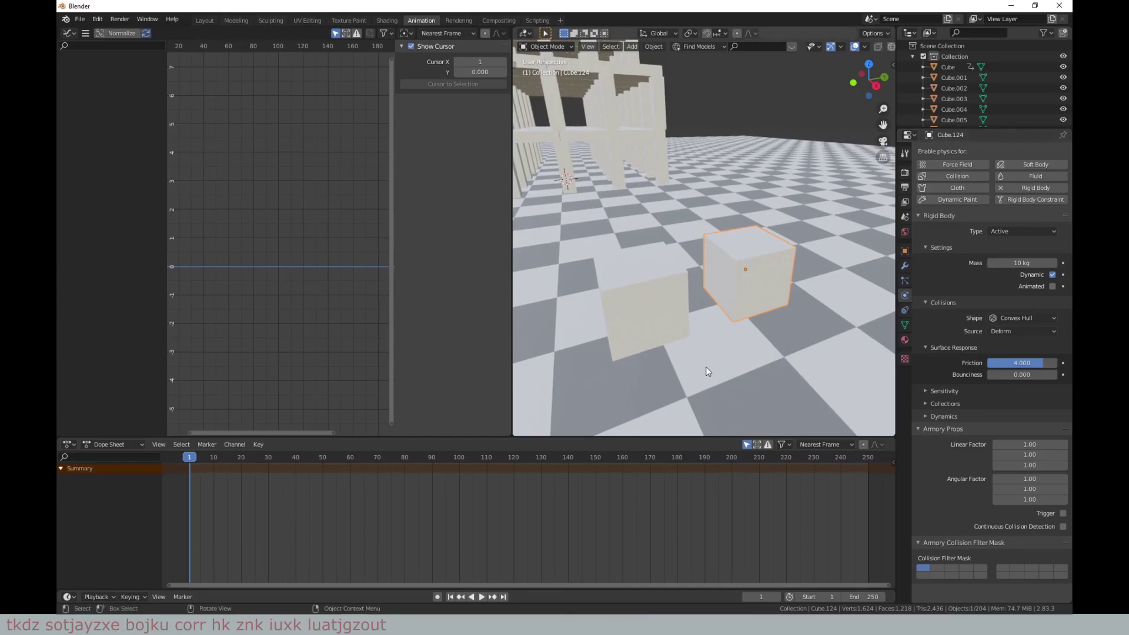
key("space")
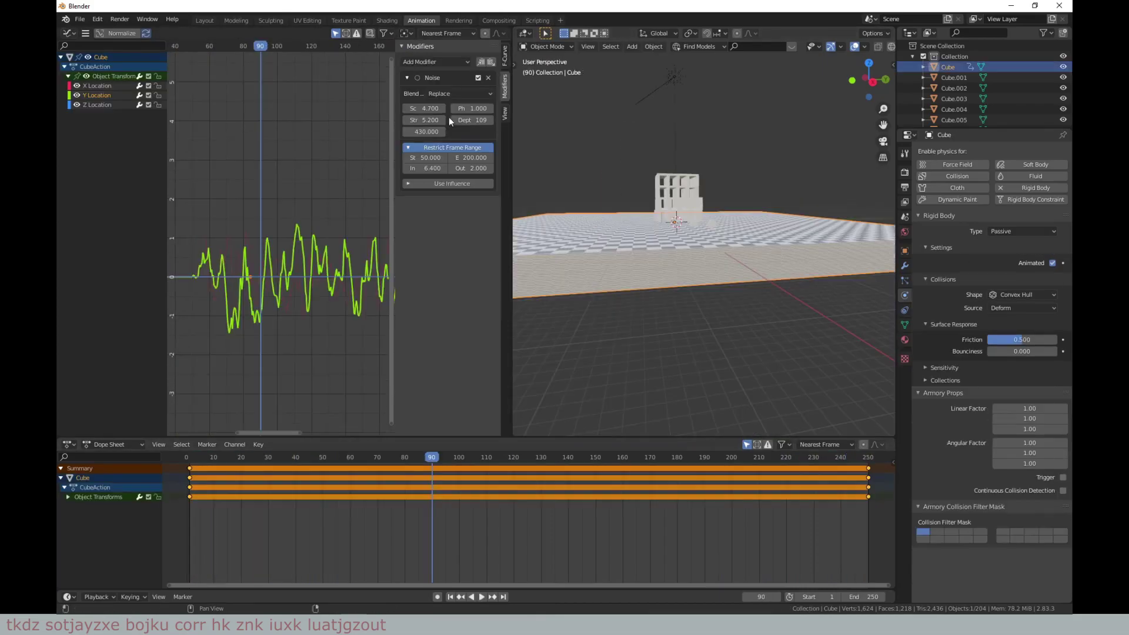
Step: Broaden the Y noise (scale 24, strength 3.8, depth 120) and paste it onto X with phase 63.4
mouse_move(416, 108)
left_mouse_down()
mouse_move(388, 109)
mouse_move(464, 108)
mouse_move(432, 109)
left_mouse_up()
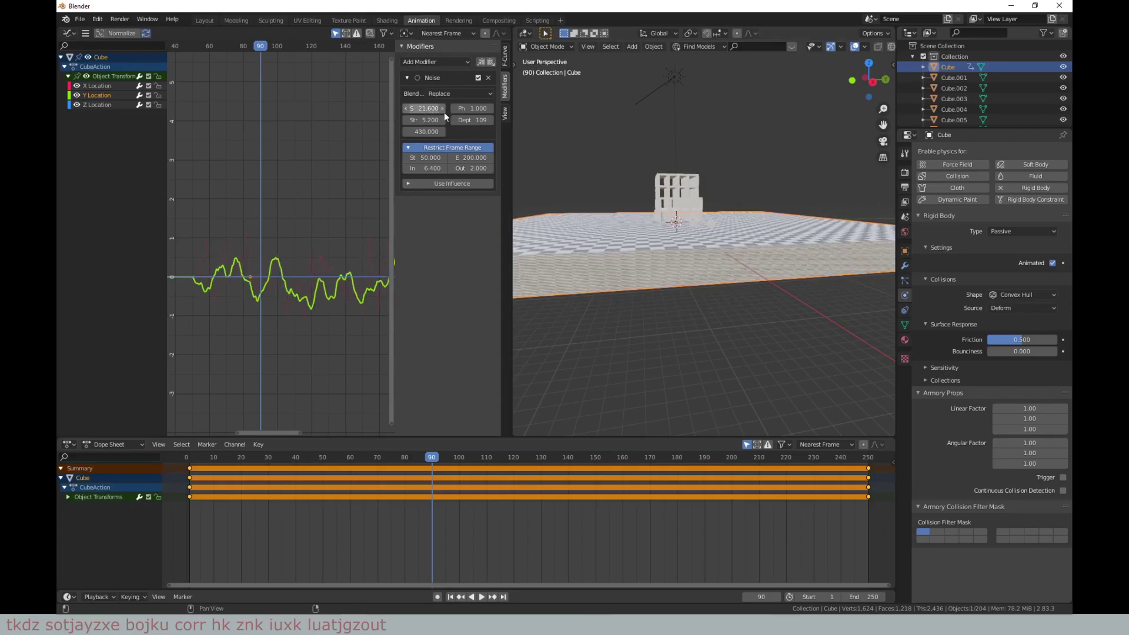
mouse_move(471, 120)
left_mouse_down()
mouse_move(506, 120)
mouse_move(453, 120)
left_mouse_up()
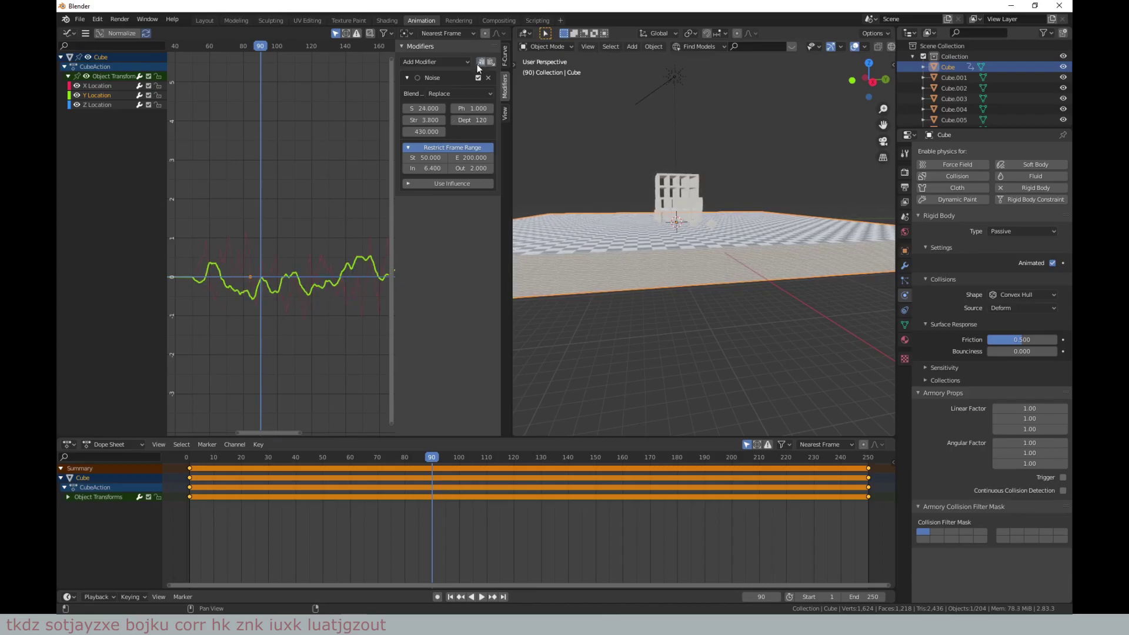
left_click(118, 86)
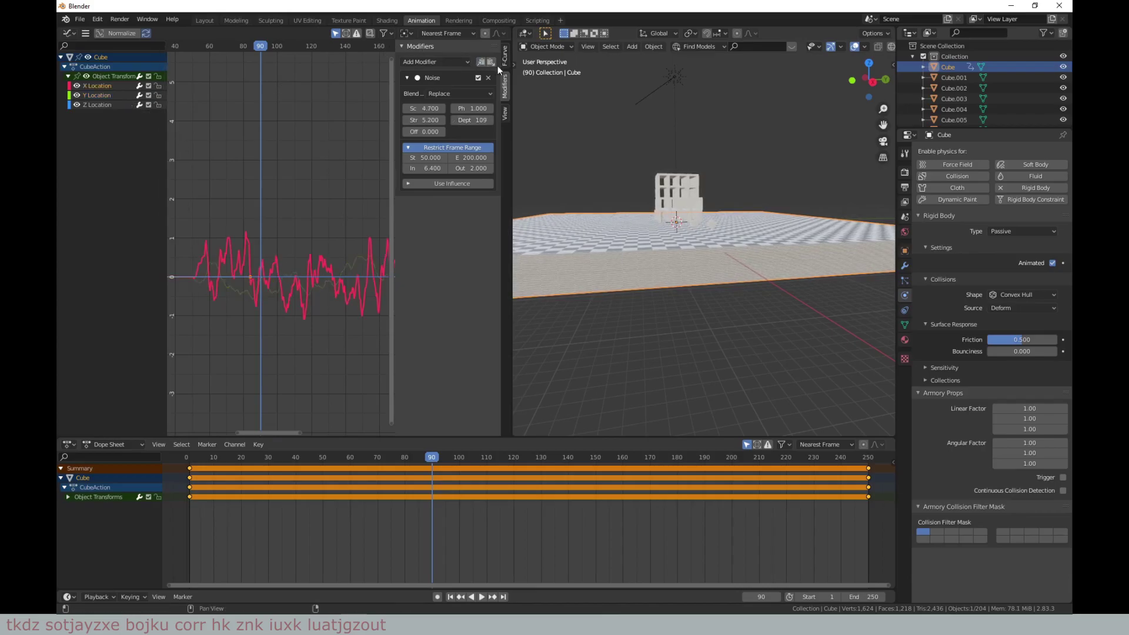
key("ctrl+v")
mouse_move(426, 131)
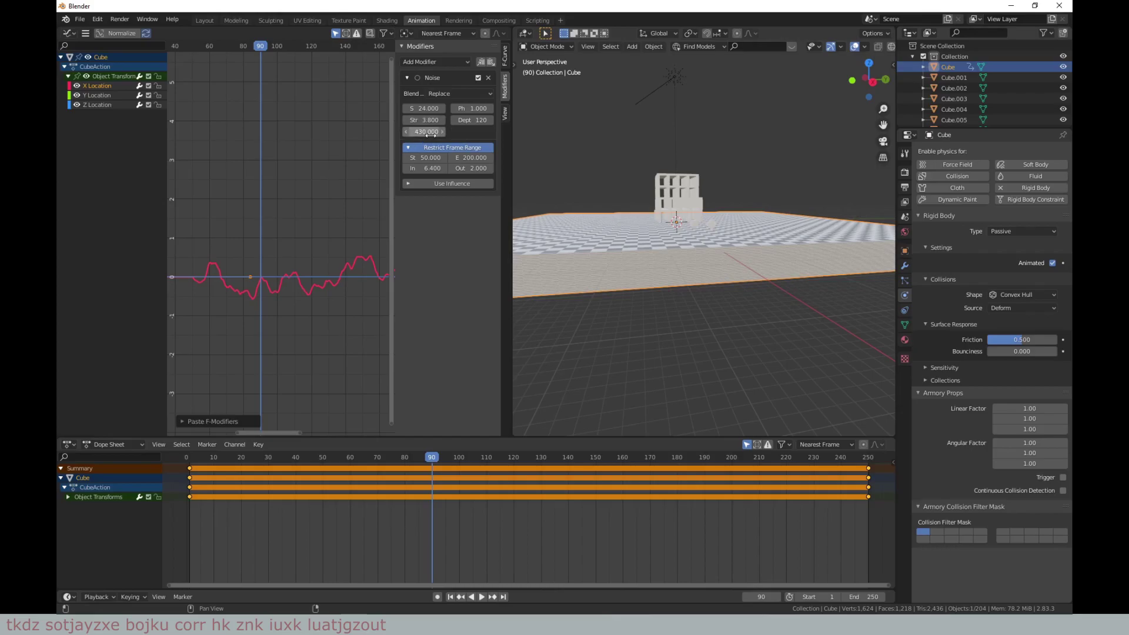
left_click_drag(472, 108, 526, 108)
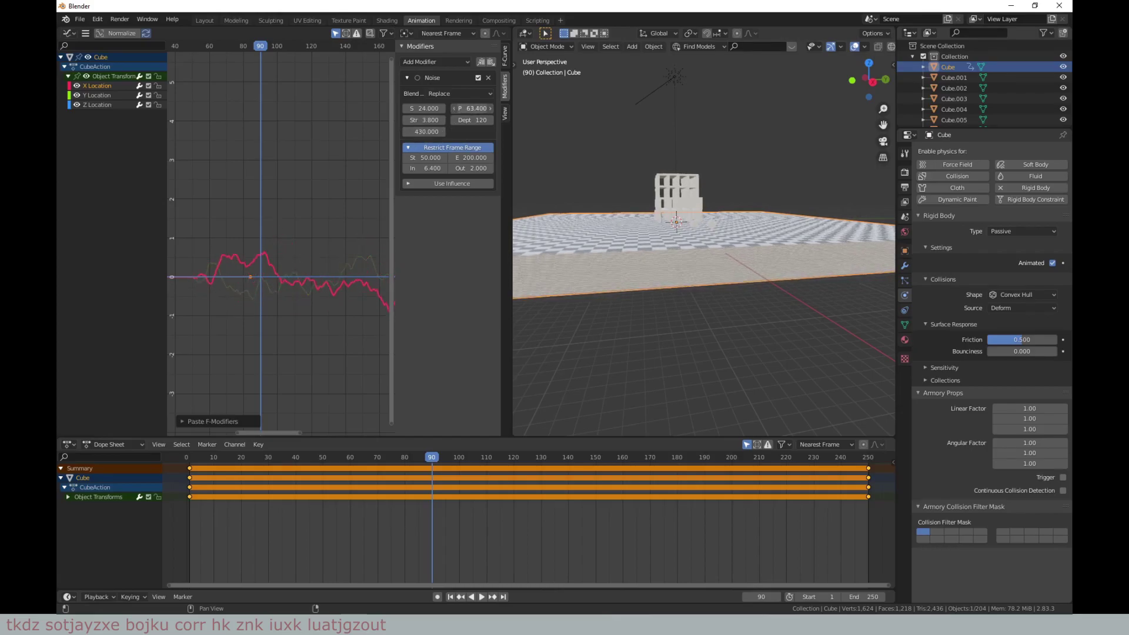
key("space")
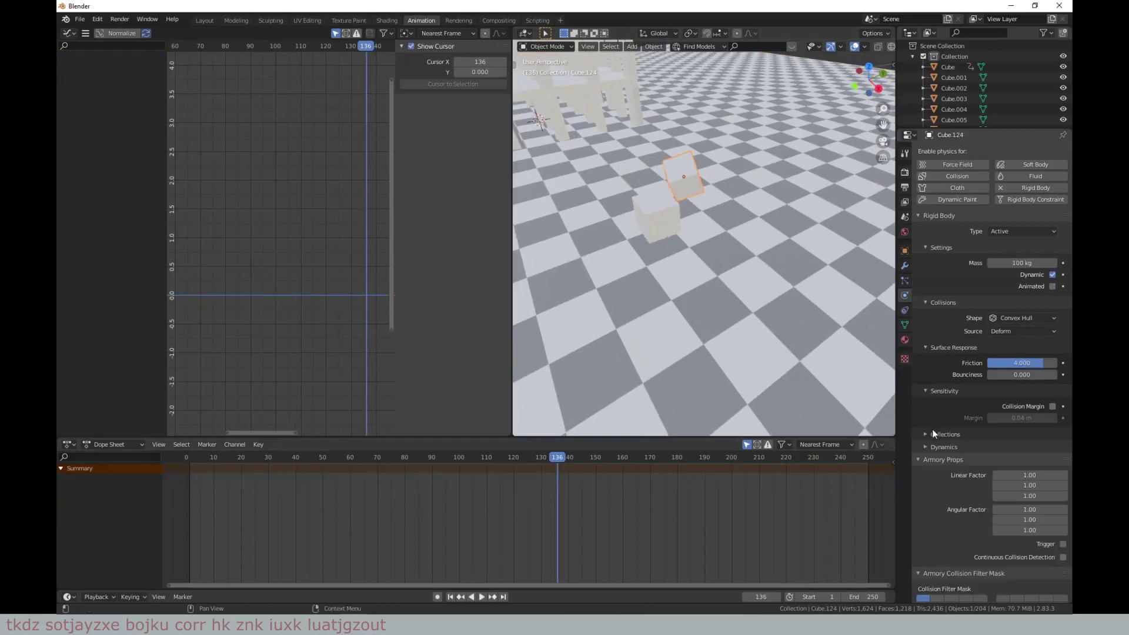
Step: Raise Cube.124's translation damping to about 0.52 and replay the simulation from the start
left_click(930, 450)
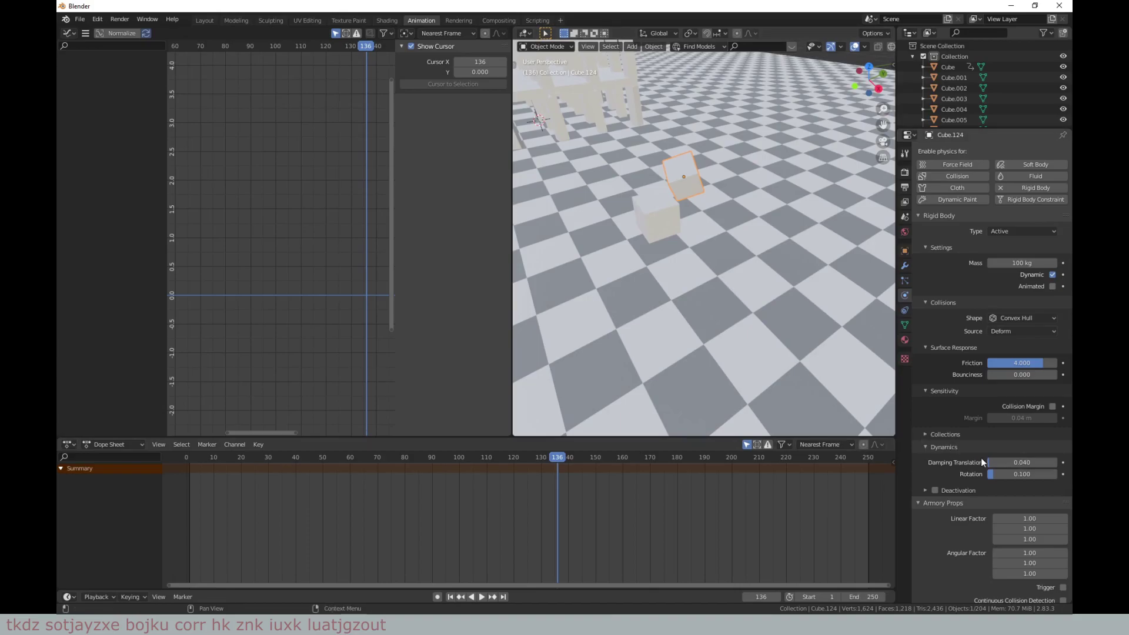
mouse_move(992, 461)
left_mouse_down()
mouse_move(1008, 479)
mouse_move(1023, 475)
left_mouse_up()
left_click(450, 596)
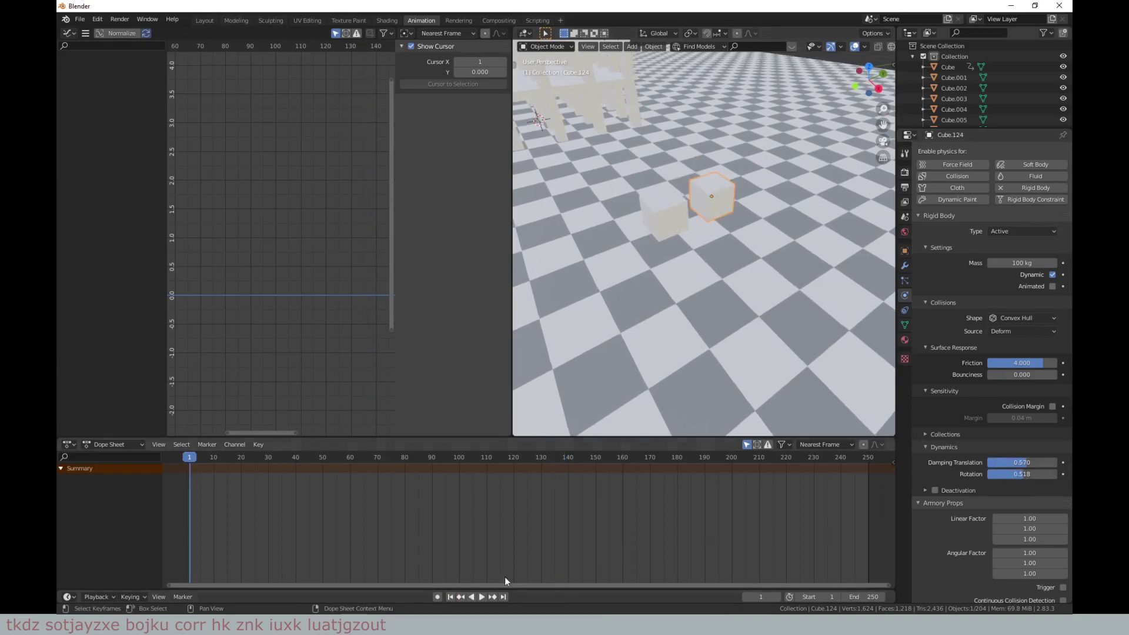
key("space")
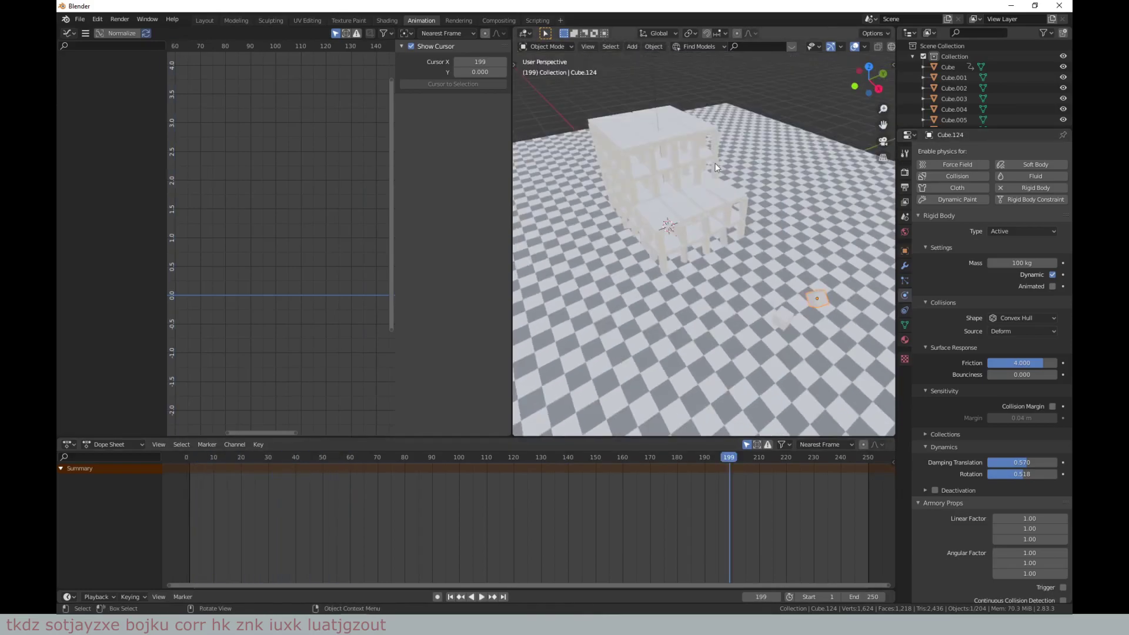
Step: Zoom in to watch the test cubes fall, then rewind to frame 1
scroll(715, 165, "up", 3)
scroll(736, 181, "up", 4)
scroll(765, 236, "up", 2)
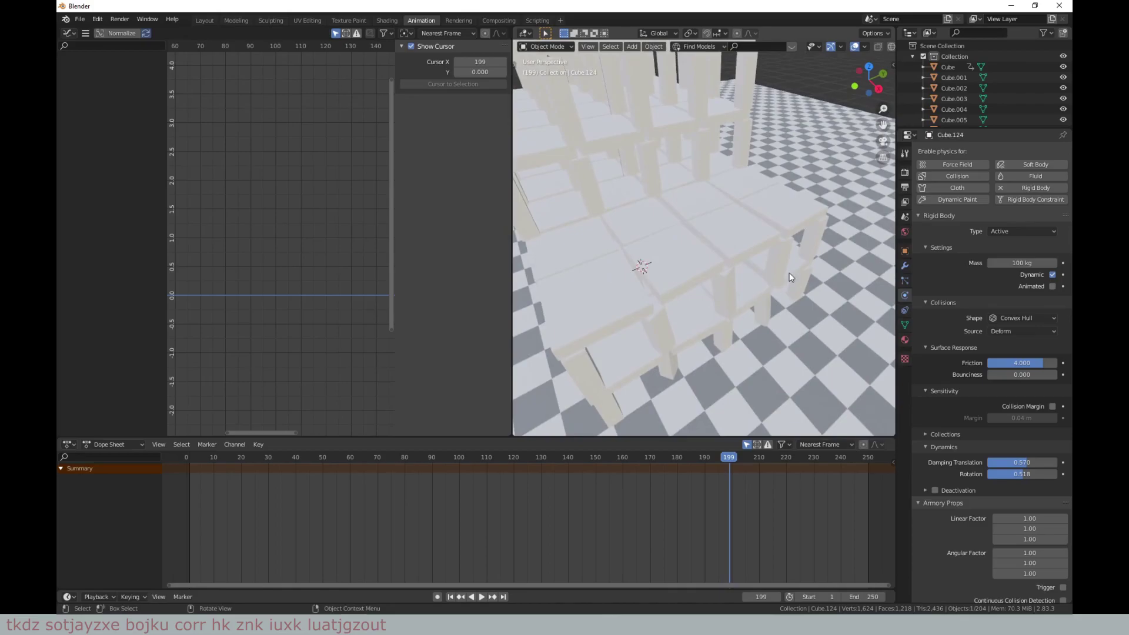
scroll(672, 291, "down", 5)
scroll(787, 365, "up", 3)
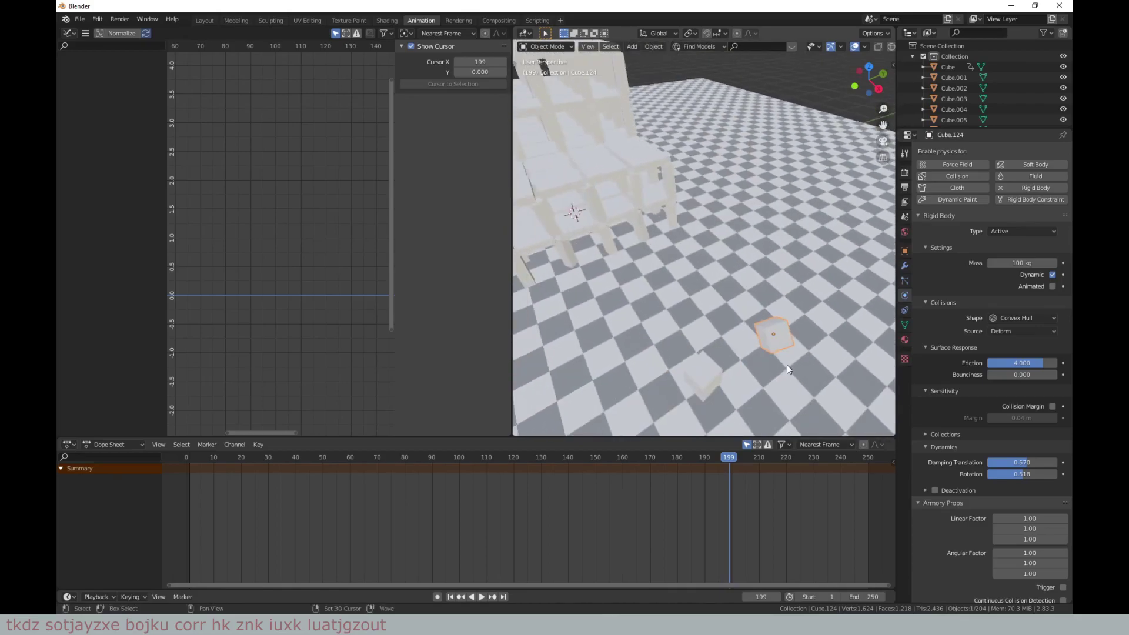
key("shift+Left")
Step: Delete the two test cubes
left_click(713, 375, "shift")
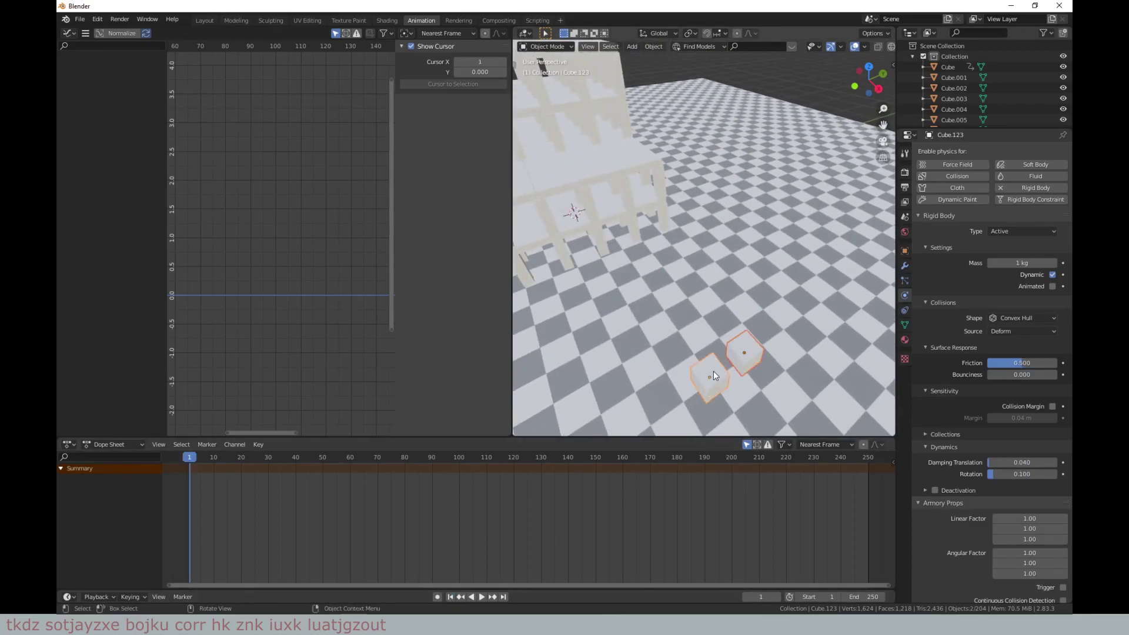
key("Delete")
middle_click_drag(608, 168, 708, 253)
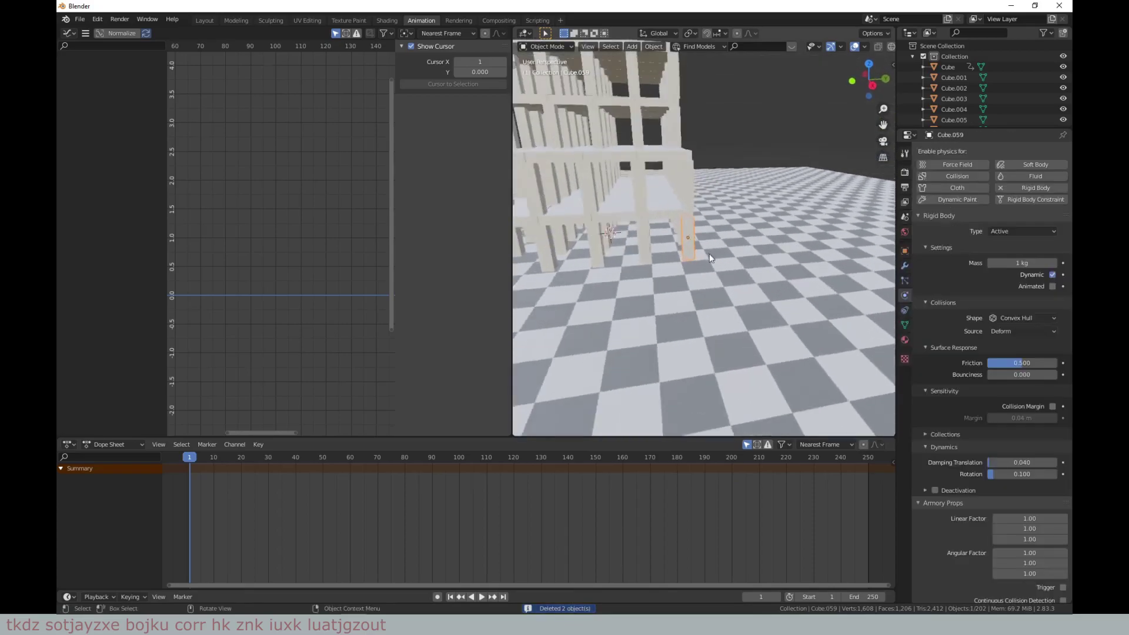
Step: Give frame column Cube.059 friction 5 and translation and rotation damping of 0.5
left_click(686, 237)
left_click(1005, 361)
type("5")
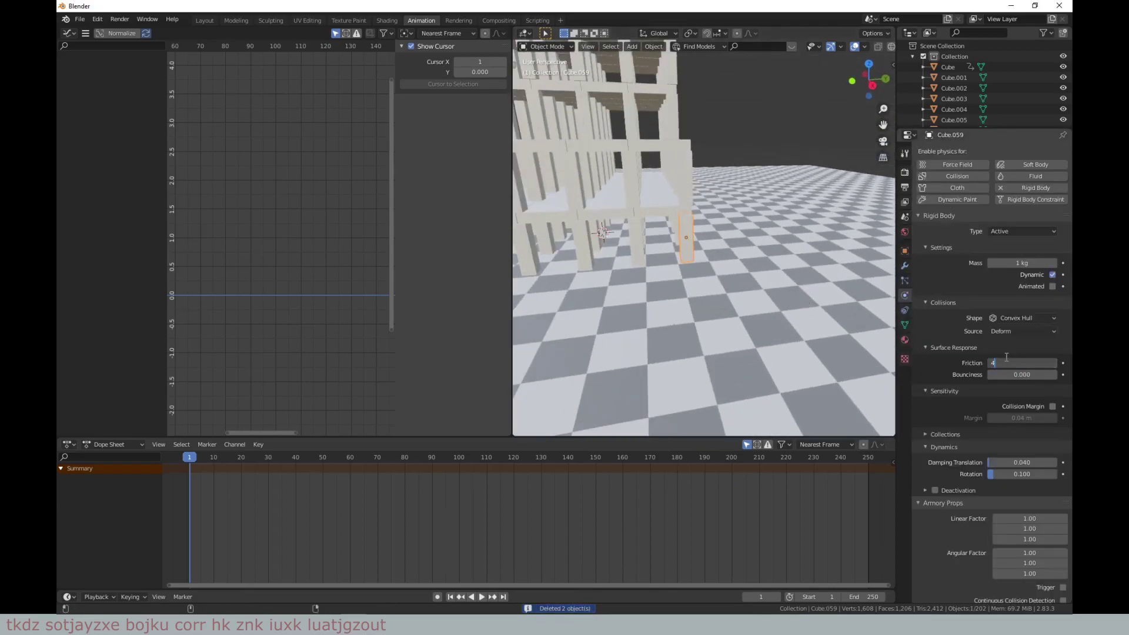
key("Return")
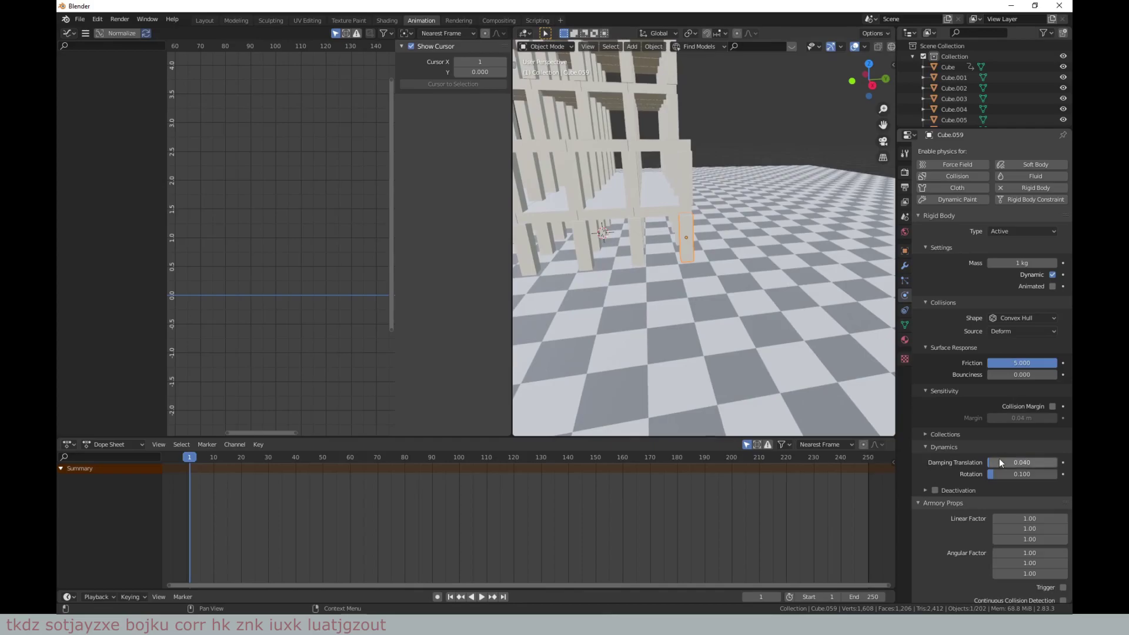
left_click_drag(1000, 462, 1024, 462)
left_click(1025, 462)
type("0.5")
key("Return")
left_click(1035, 473)
type("0.5")
key("Return")
Step: Set the column's mass to 200 kg and view the whole structure from the front
left_click(1021, 263)
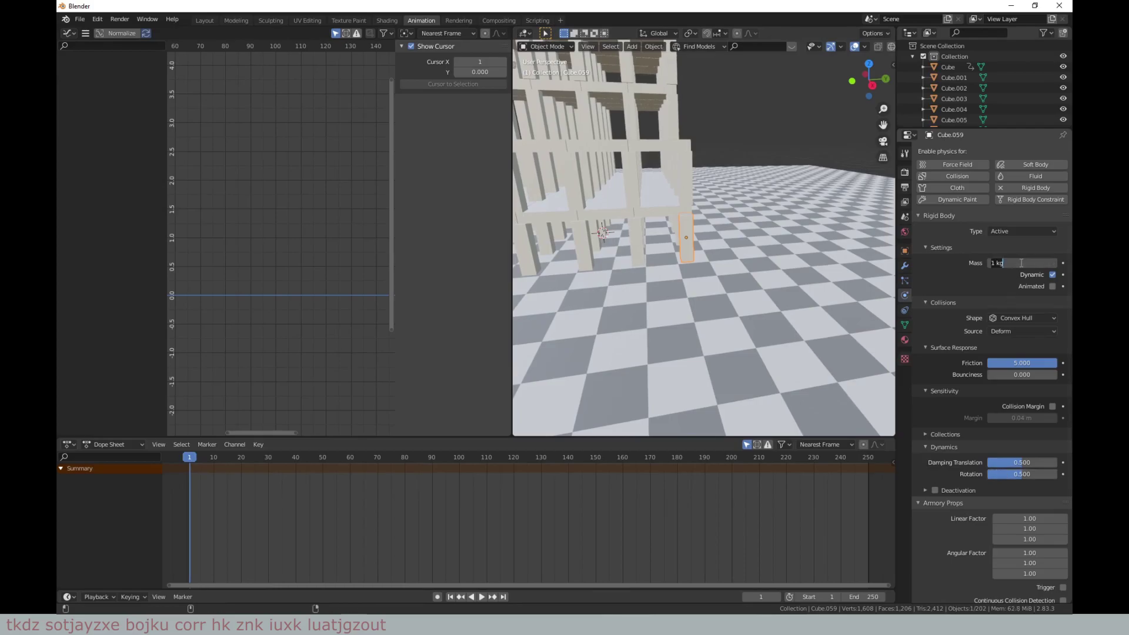
type("200")
key("Return")
key("KP_1")
scroll(676, 235, "down", 3)
middle_click_drag(680, 235, 715, 263, "shift")
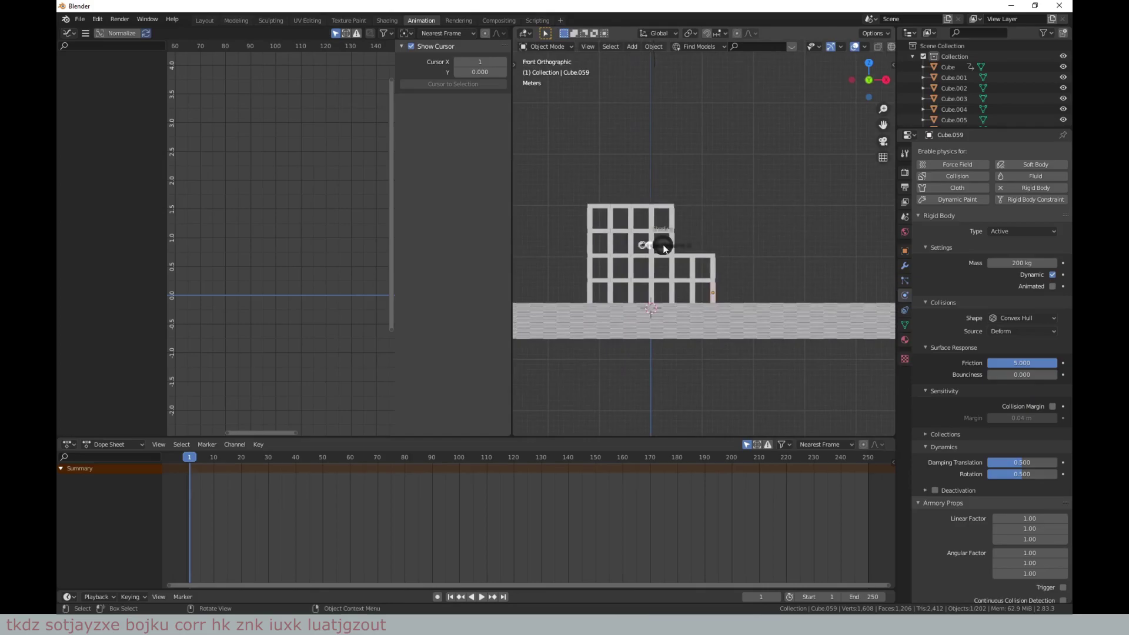
Step: Box-select every frame piece in X-ray, then return to solid shading
key("alt+z")
left_click_drag(568, 180, 761, 300)
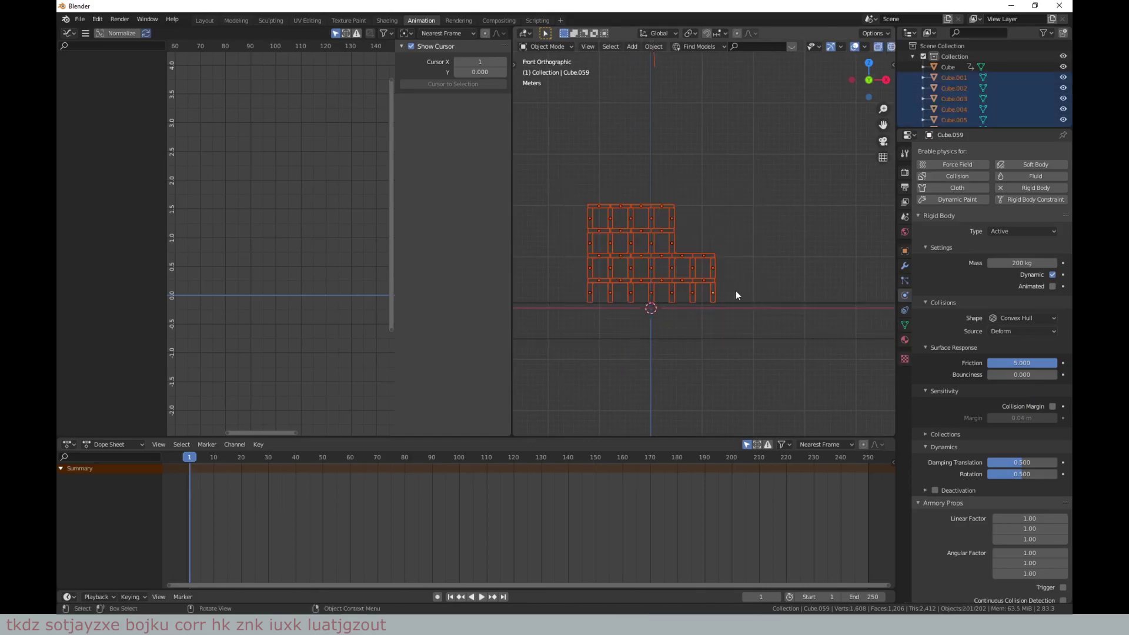
mouse_move(736, 291)
middle_mouse_down()
mouse_move(753, 296)
mouse_move(682, 301)
middle_mouse_up()
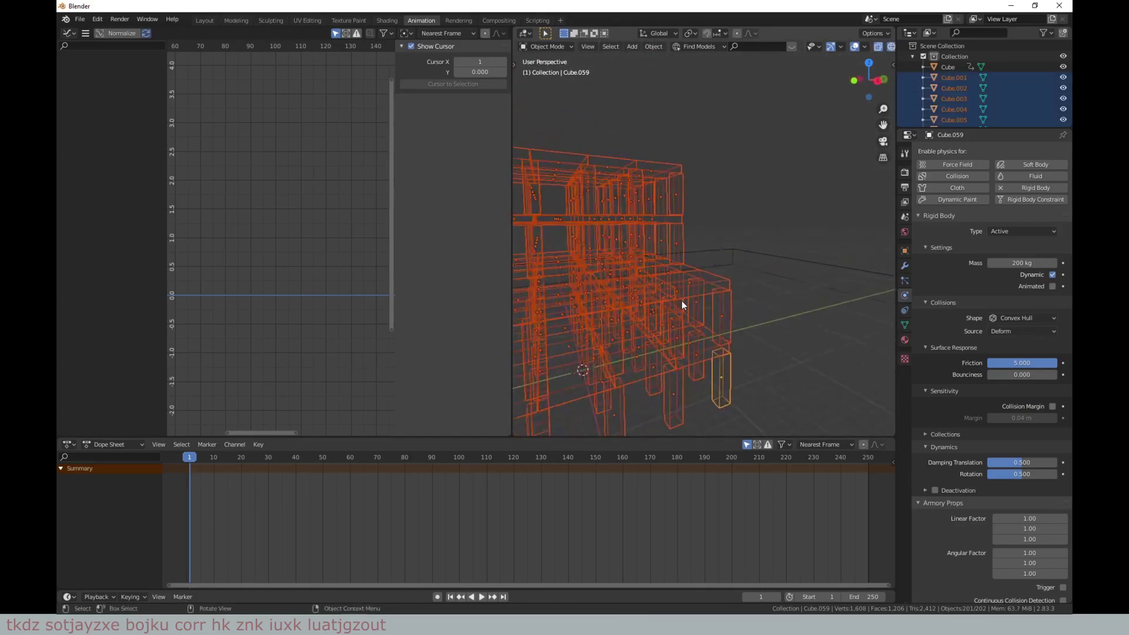
key("z")
left_click(751, 302)
middle_click_drag(779, 300, 752, 308)
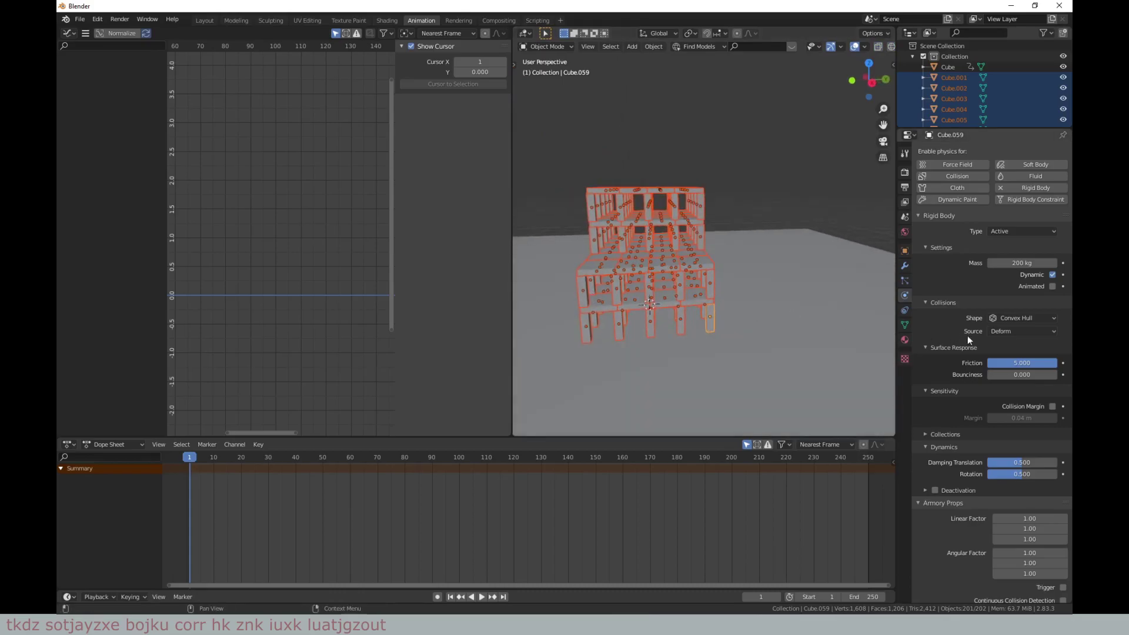
Step: Copy friction 5 and 0.5 linear and angular damping to all selected pieces
right_click(1011, 362)
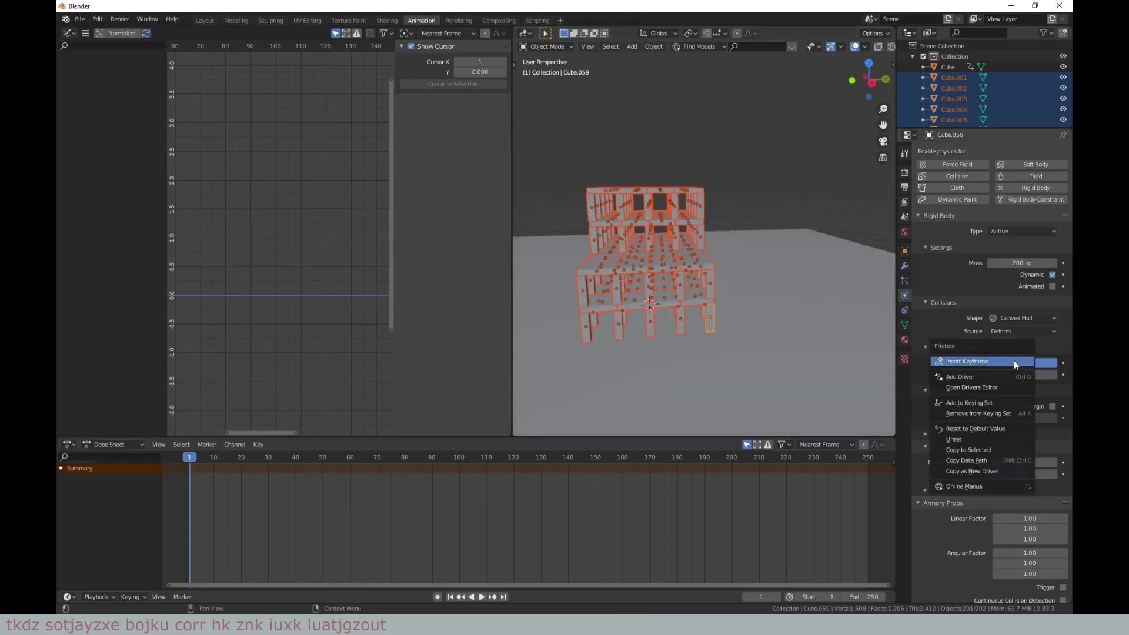
left_click(971, 449)
right_click(1007, 461)
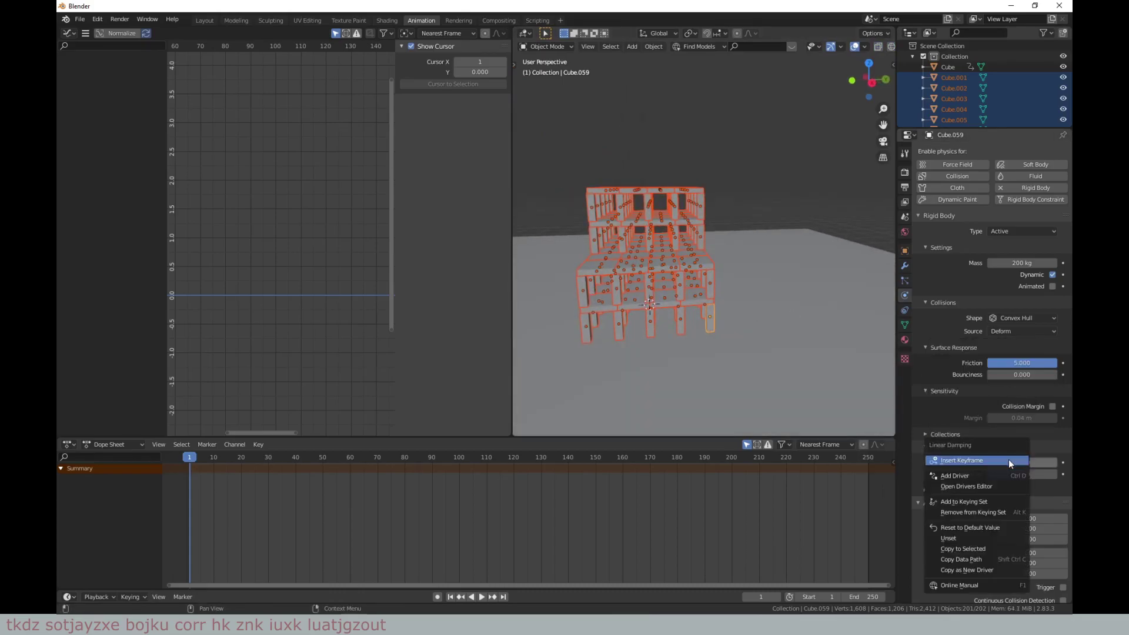
left_click(970, 548)
right_click(1015, 474)
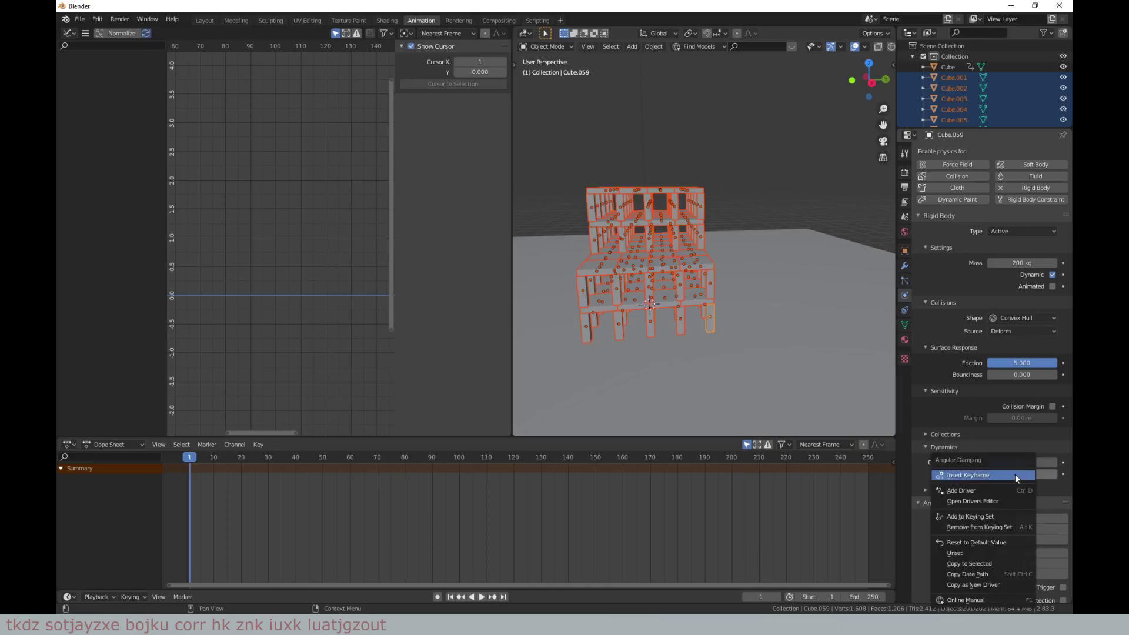
left_click(987, 563)
left_click(685, 268)
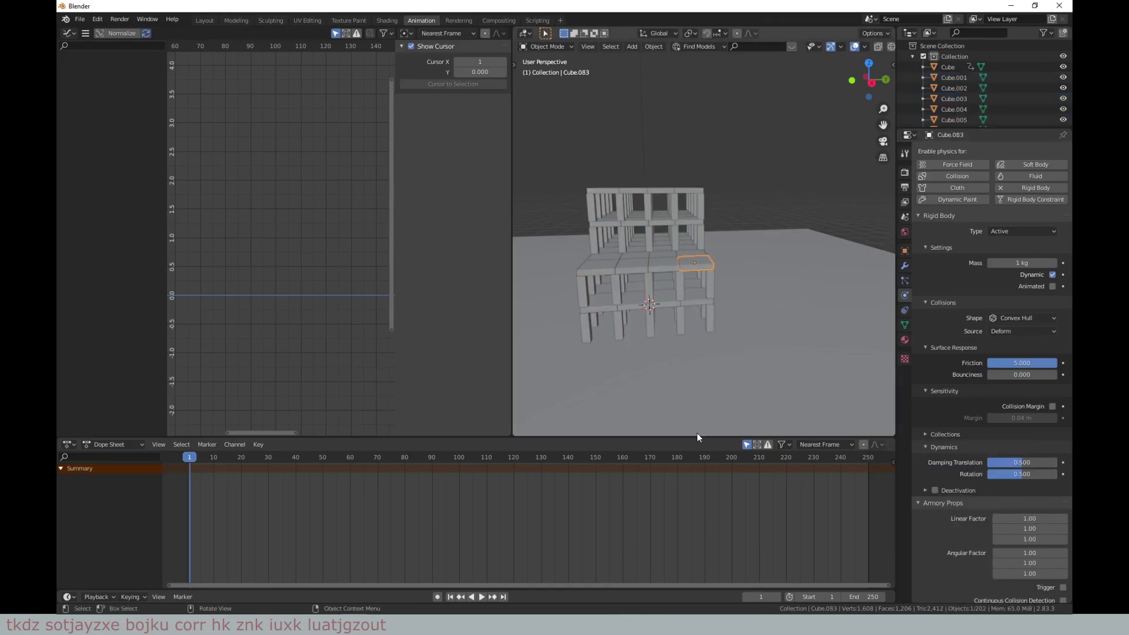
Step: Check the settings of several frame pieces, including a top-floor one, and start playback
left_click(630, 294)
left_click(630, 254)
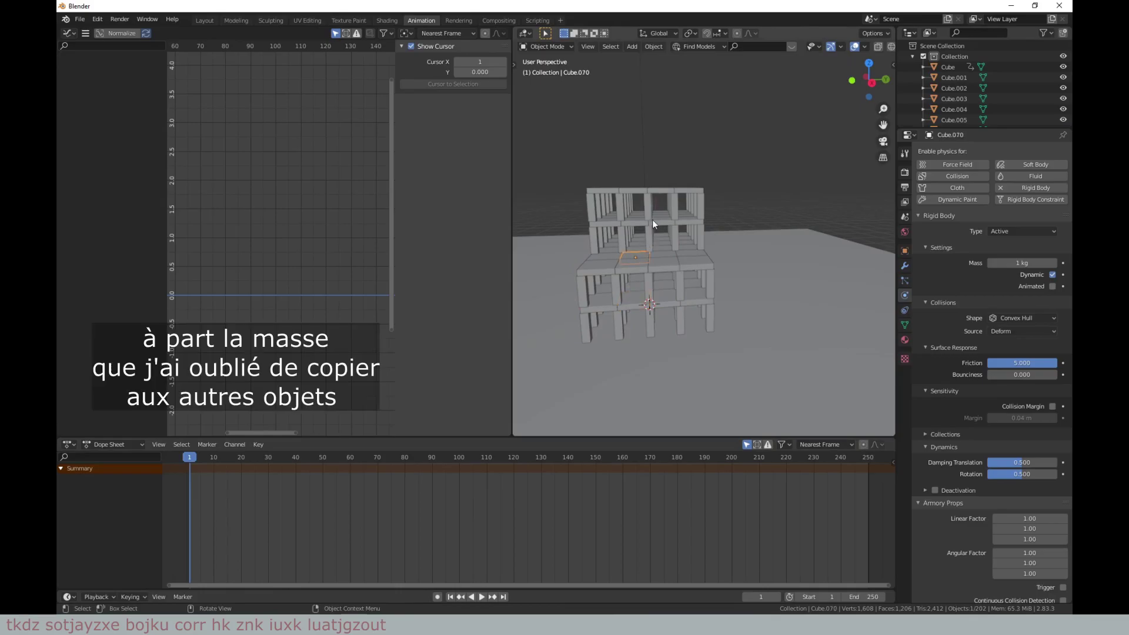
left_click(652, 220)
key("space")
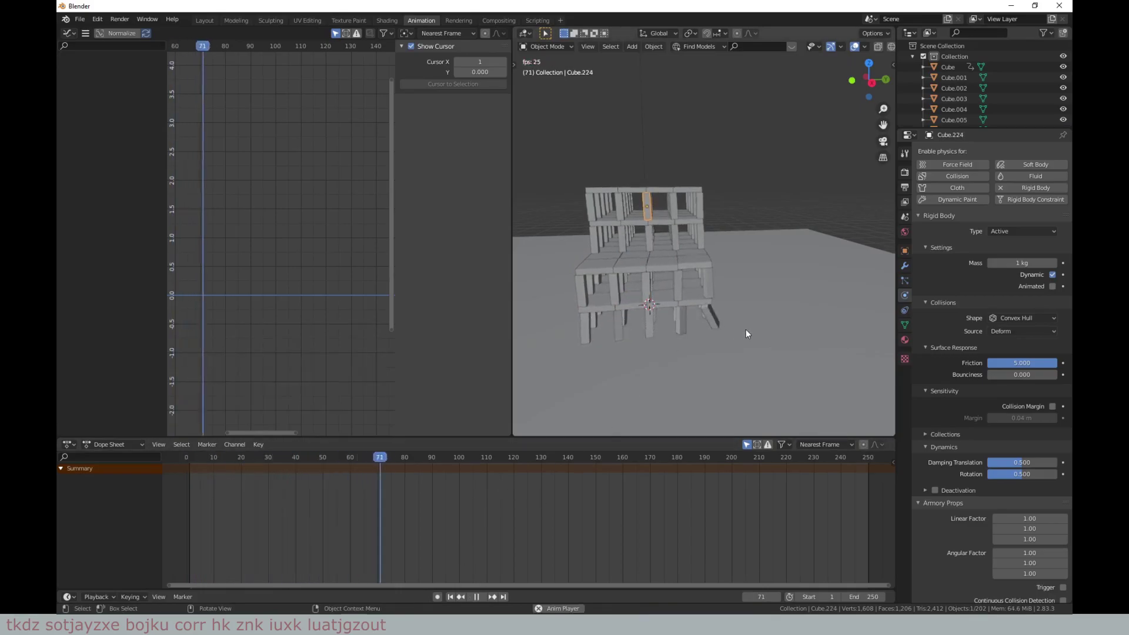
Step: Orbit and zoom around the tower as the frame shakes apart
mouse_move(747, 329)
middle_mouse_down()
mouse_move(703, 336)
mouse_move(781, 281)
mouse_move(744, 250)
middle_mouse_up()
scroll(744, 250, "up", 3)
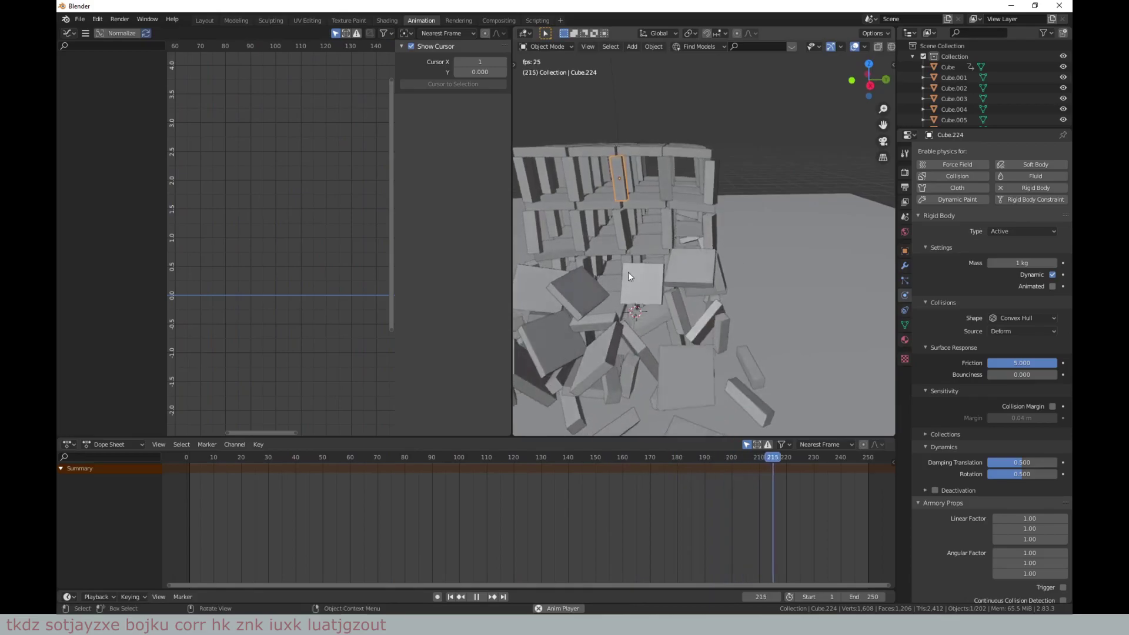
mouse_move(628, 271)
middle_mouse_down()
mouse_move(713, 259)
mouse_move(701, 276)
middle_mouse_up()
scroll(700, 271, "down", 4)
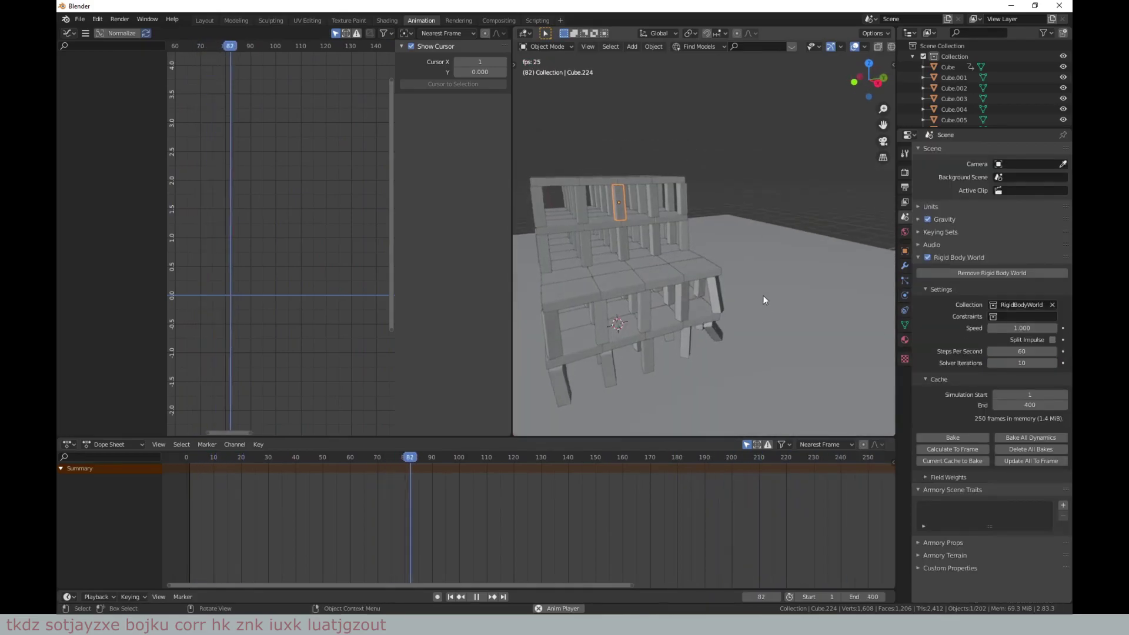
mouse_move(763, 296)
middle_mouse_down()
mouse_move(704, 298)
mouse_move(711, 310)
mouse_move(679, 327)
middle_mouse_up()
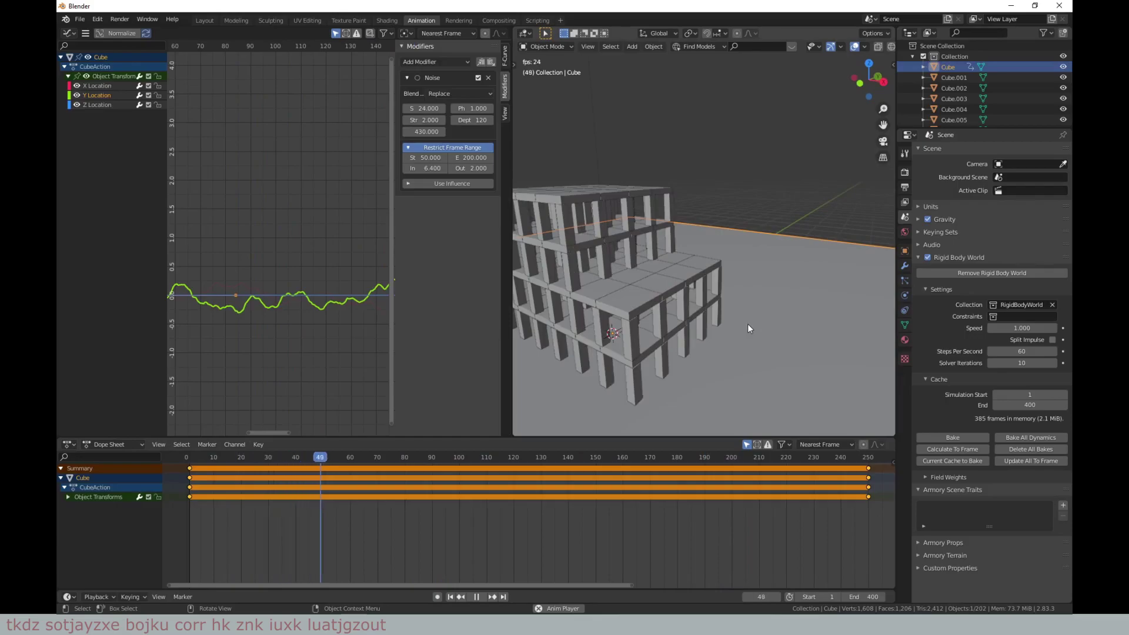
Step: Orbit around the faster-shaking frame to watch it topple from several sides
middle_click_drag(749, 323, 706, 320)
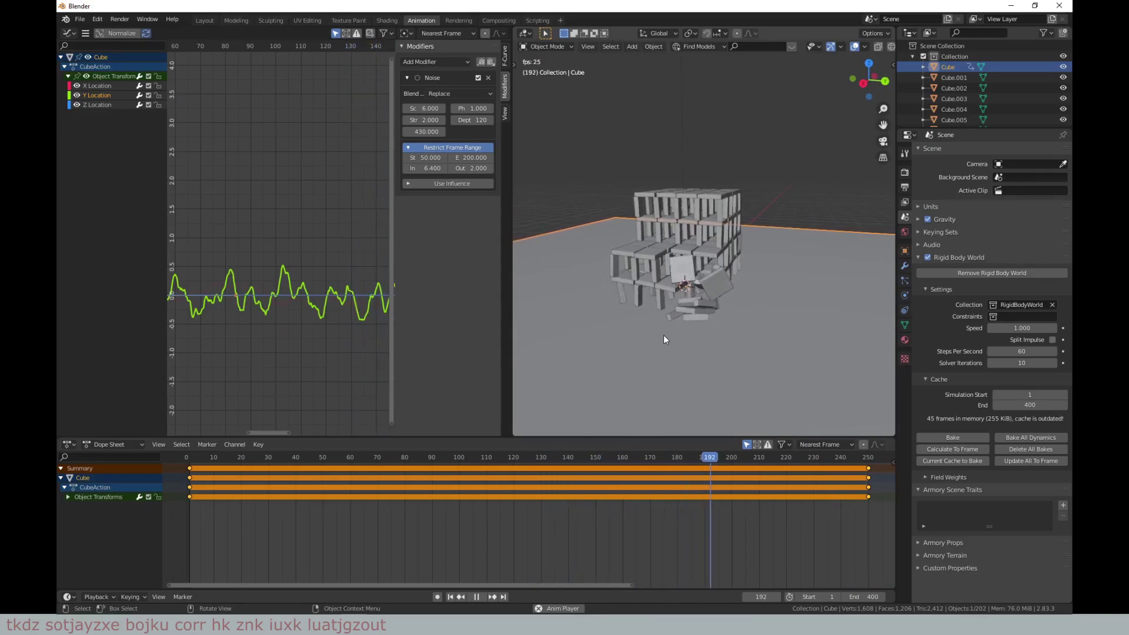
mouse_move(663, 334)
middle_mouse_down()
mouse_move(665, 267)
mouse_move(788, 302)
mouse_move(718, 302)
mouse_move(803, 322)
middle_mouse_up()
mouse_move(651, 283)
middle_mouse_down()
mouse_move(796, 309)
mouse_move(717, 318)
mouse_move(765, 301)
mouse_move(710, 257)
mouse_move(688, 313)
mouse_move(623, 283)
mouse_move(557, 280)
middle_mouse_up()
Step: Replay the collapse to frame 211, orbiting low around the debris pile on the slab
key("space")
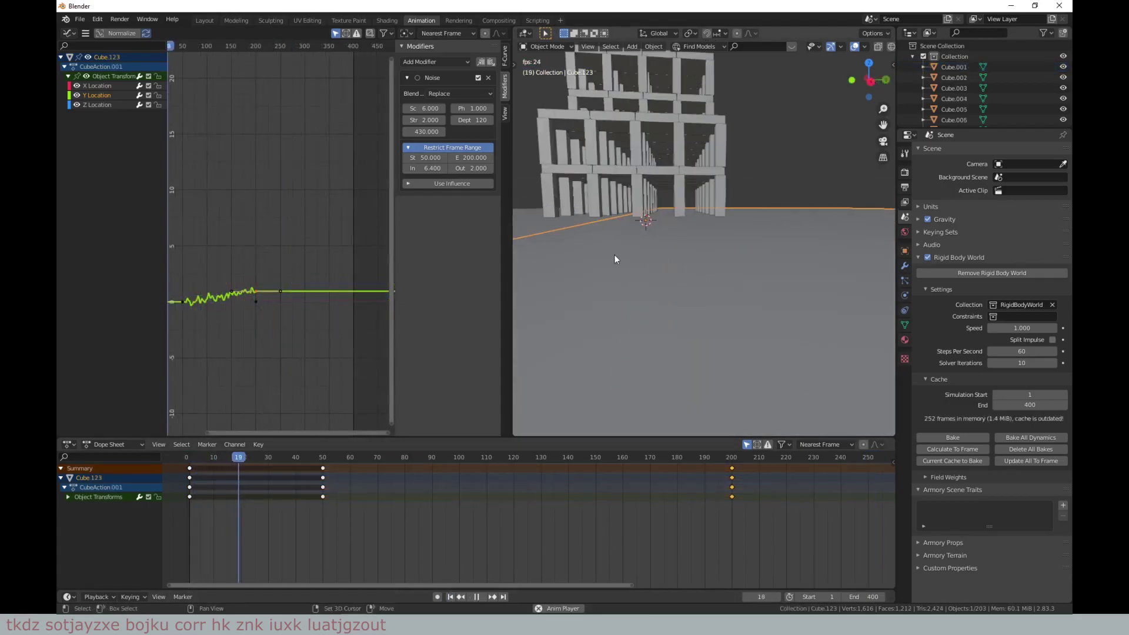
middle_click_drag(614, 256, 697, 284, "shift")
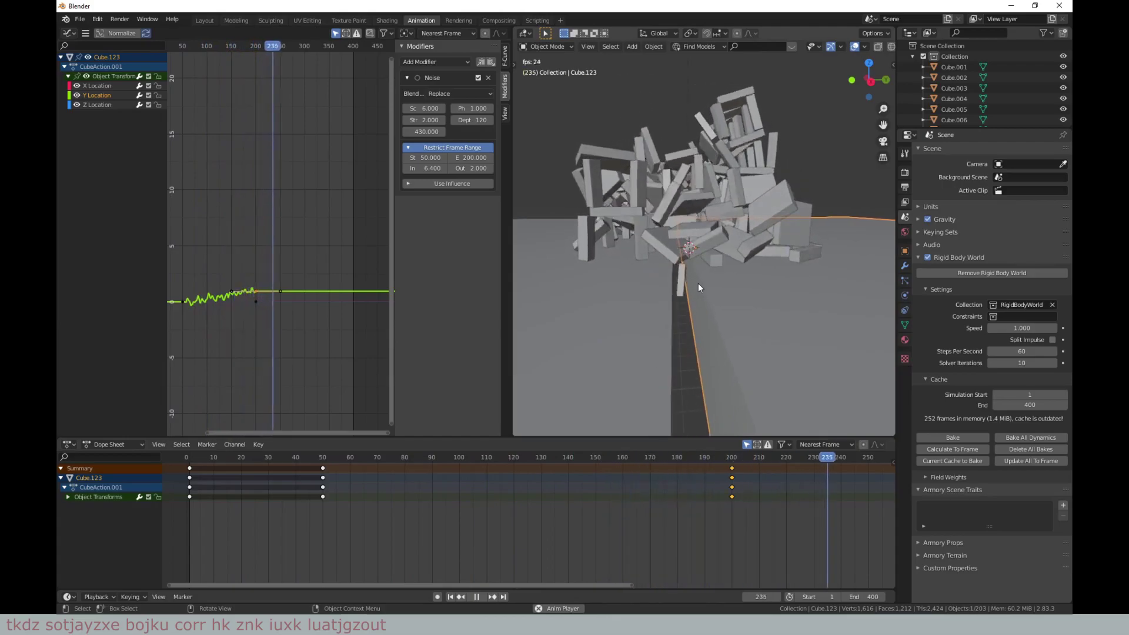
mouse_move(697, 284)
middle_mouse_down()
mouse_move(602, 277)
mouse_move(696, 268)
mouse_move(710, 252)
middle_mouse_up()
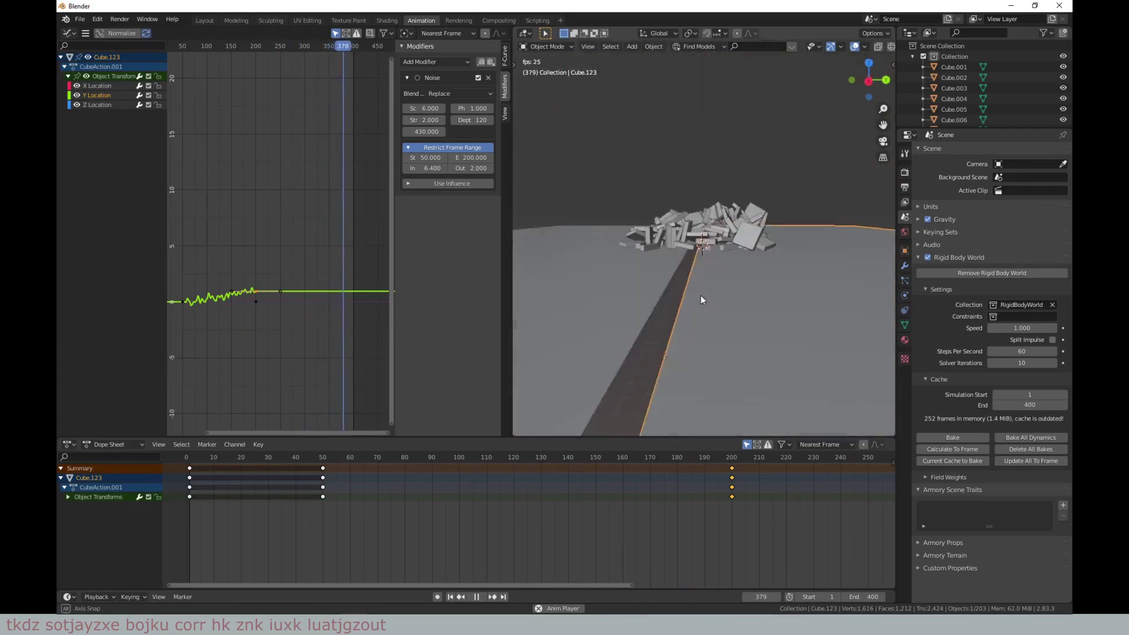
middle_click_drag(700, 295, 704, 312)
scroll(702, 292, "up", 2)
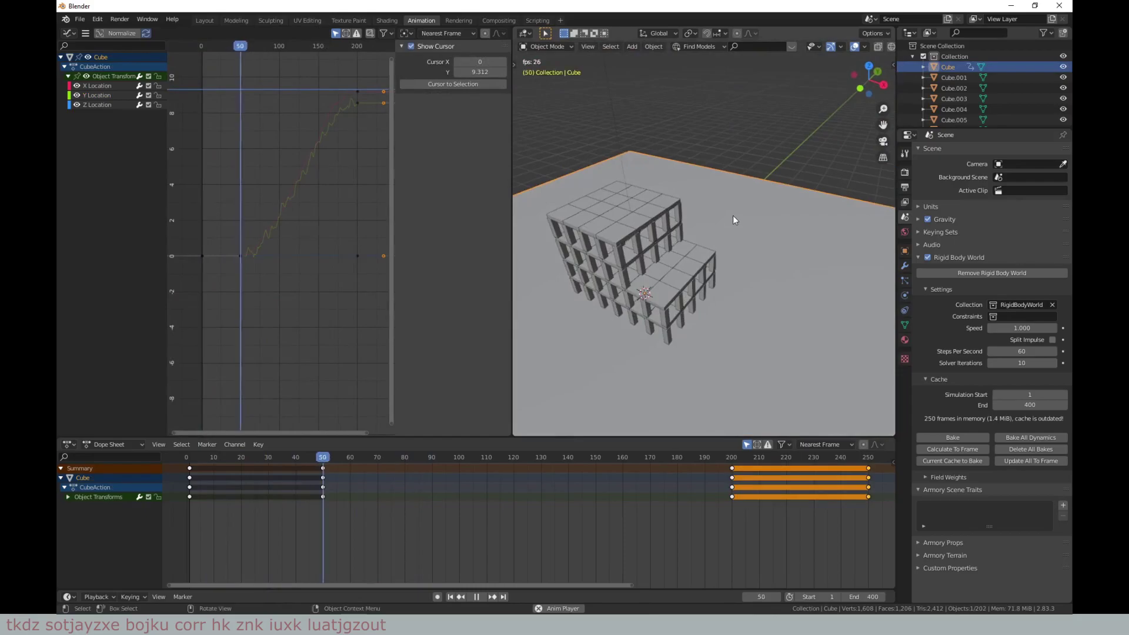
middle_click_drag(758, 312, 731, 274)
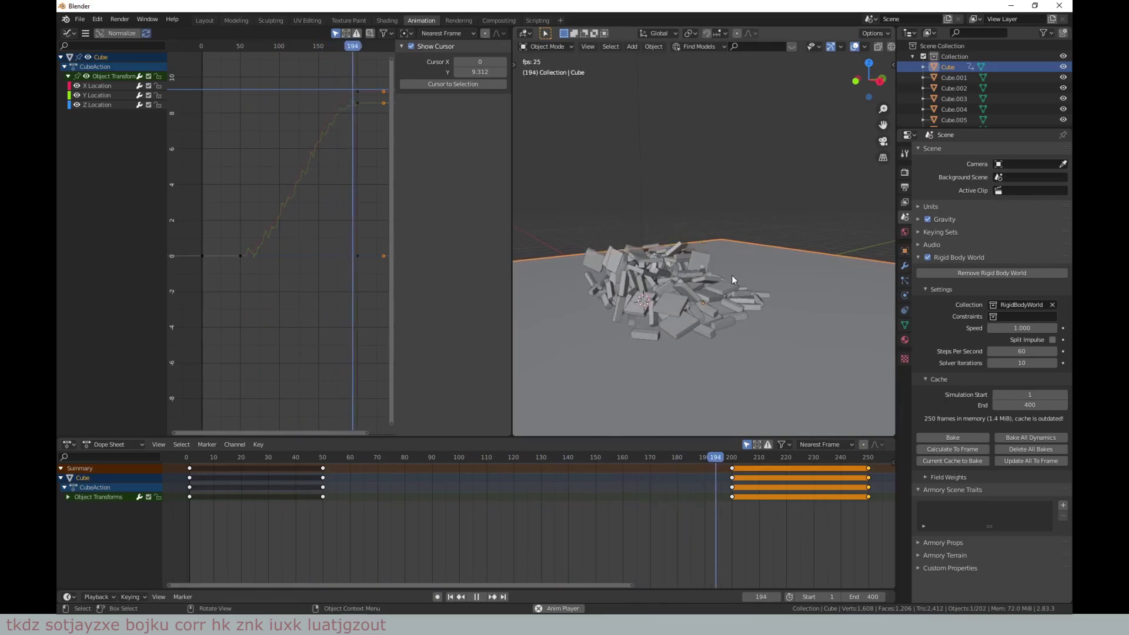
key("space")
left_click_drag(368, 76, 389, 125)
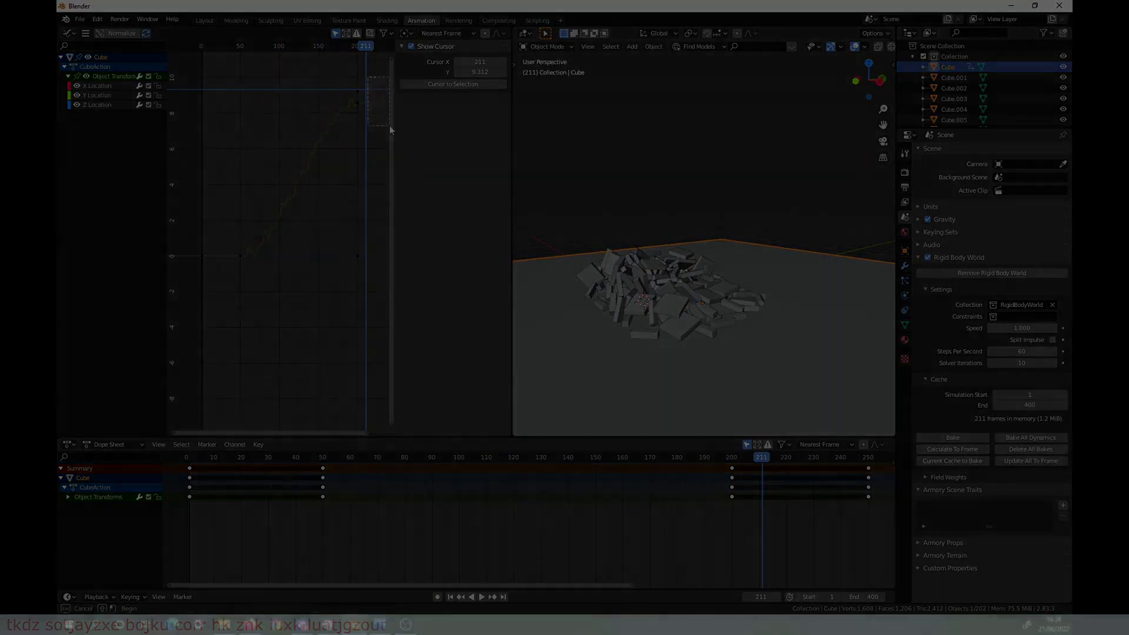